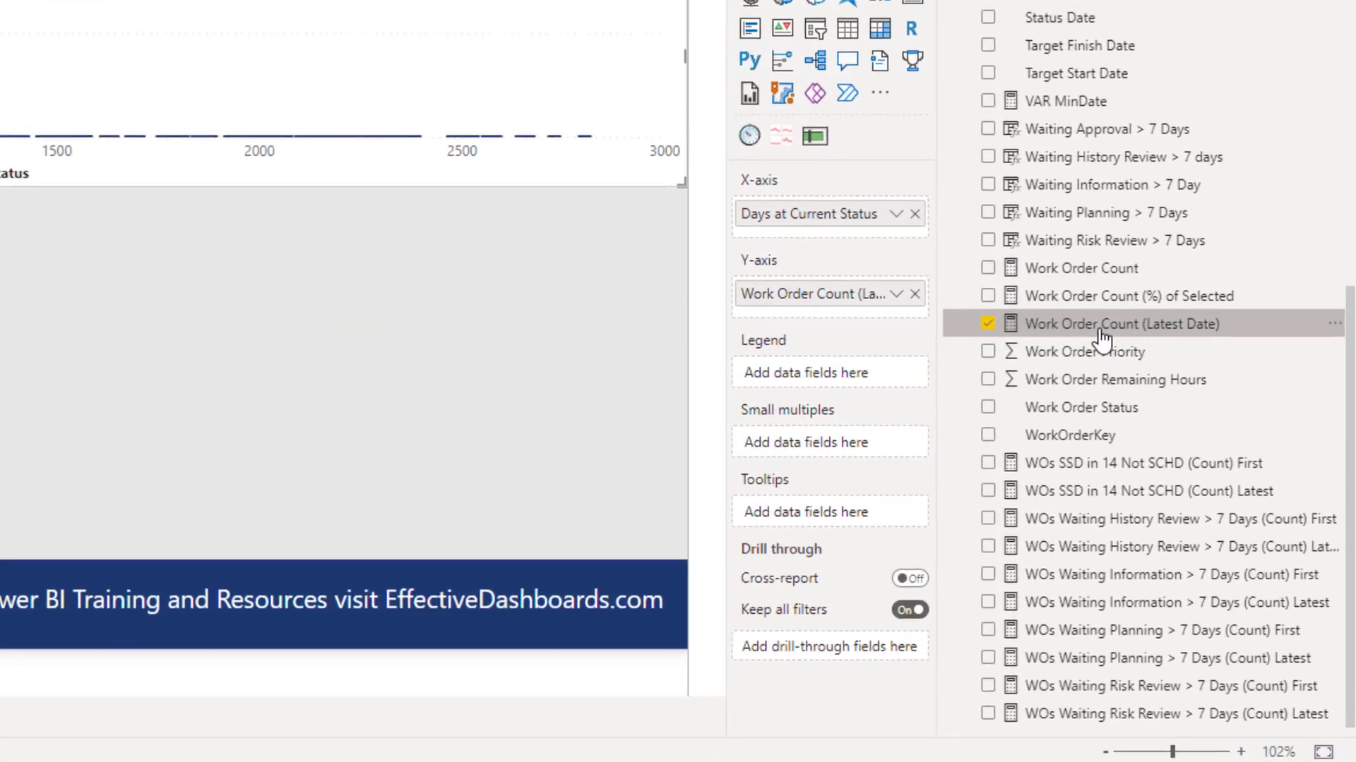
Start a new group on the Days at Current Status field with Bin as the group type.
scroll(1101, 339, up, 6)
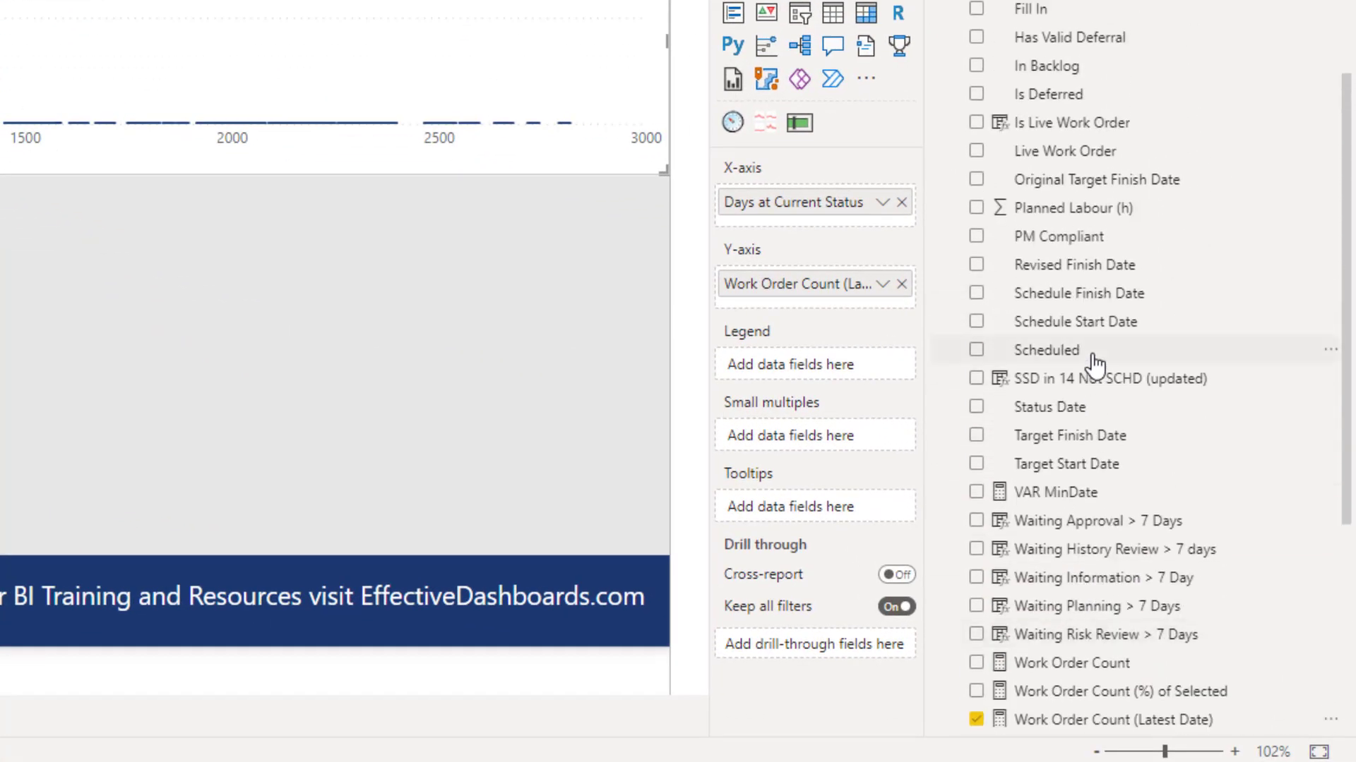
scroll(1059, 360, up, 4)
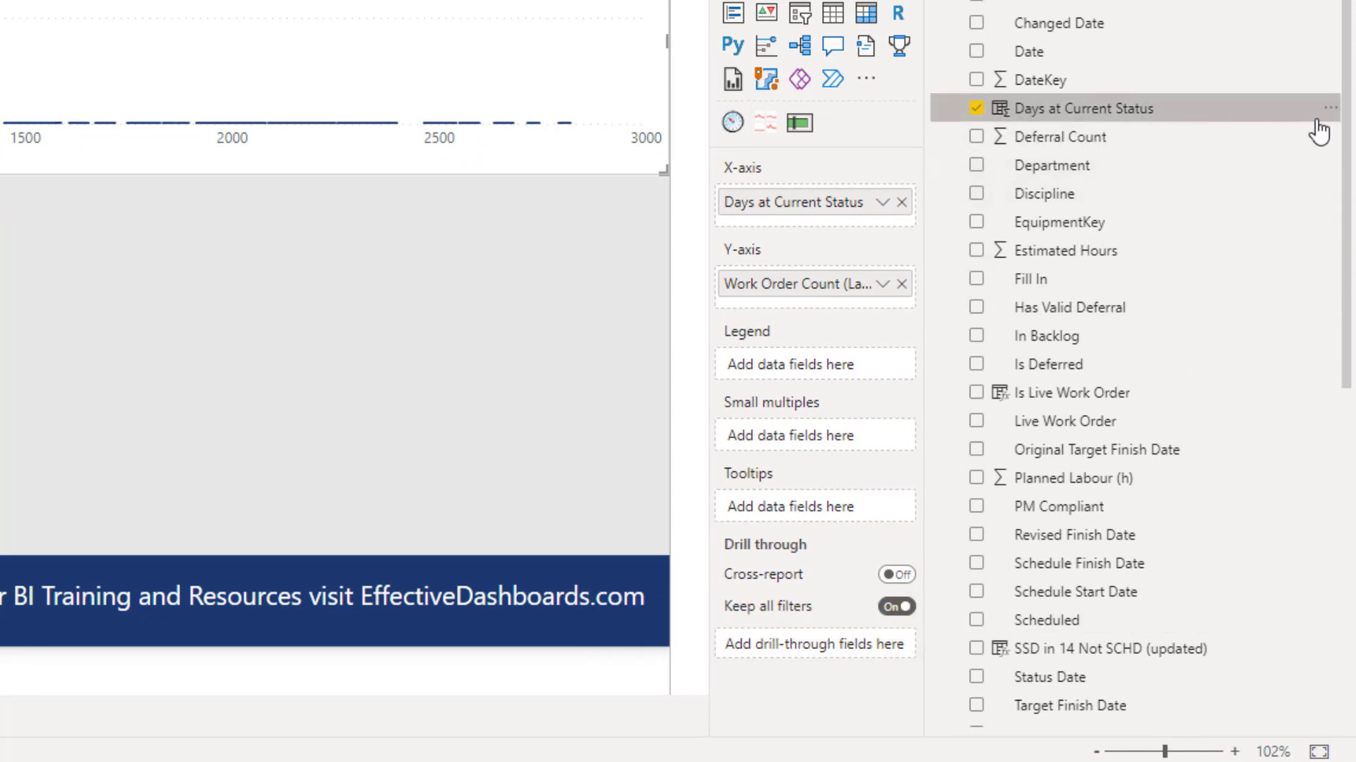
right_click(1158, 120)
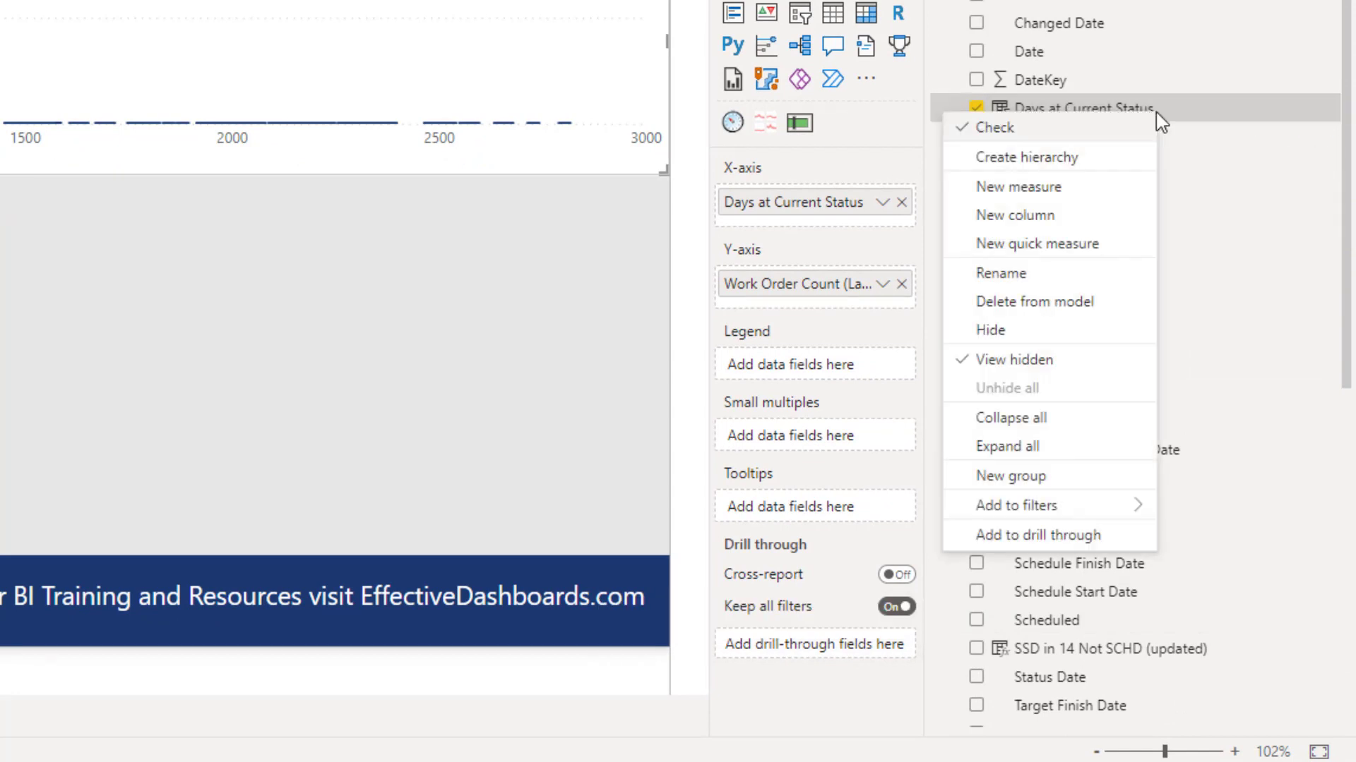
click(995, 486)
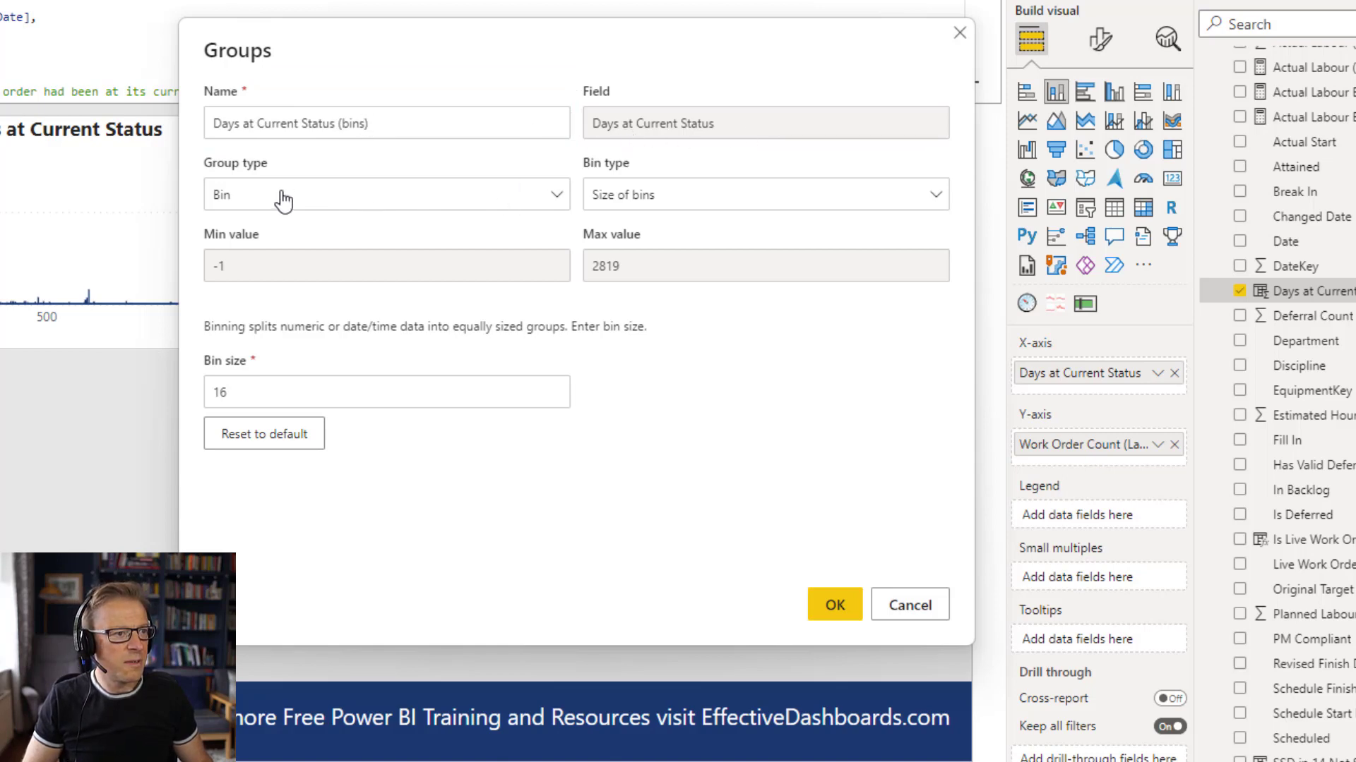
click(221, 195)
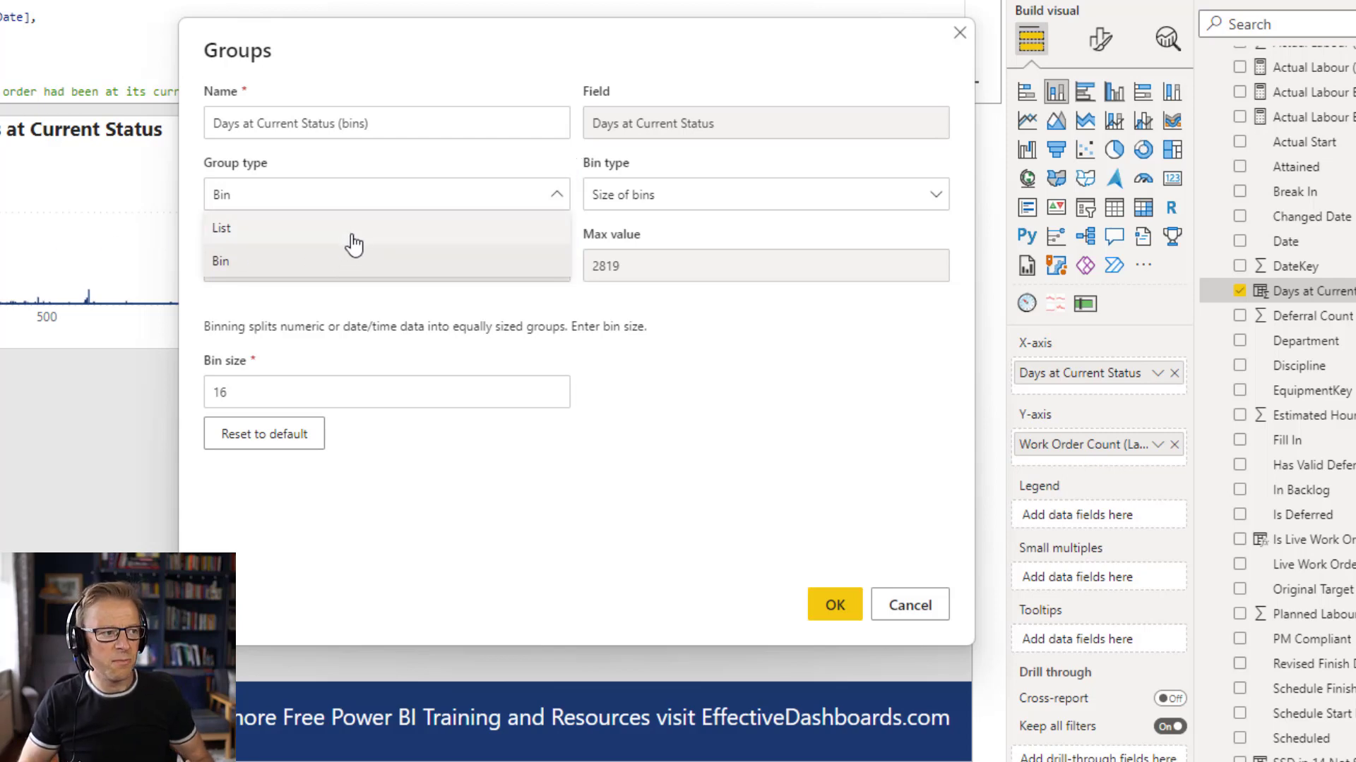
click(319, 267)
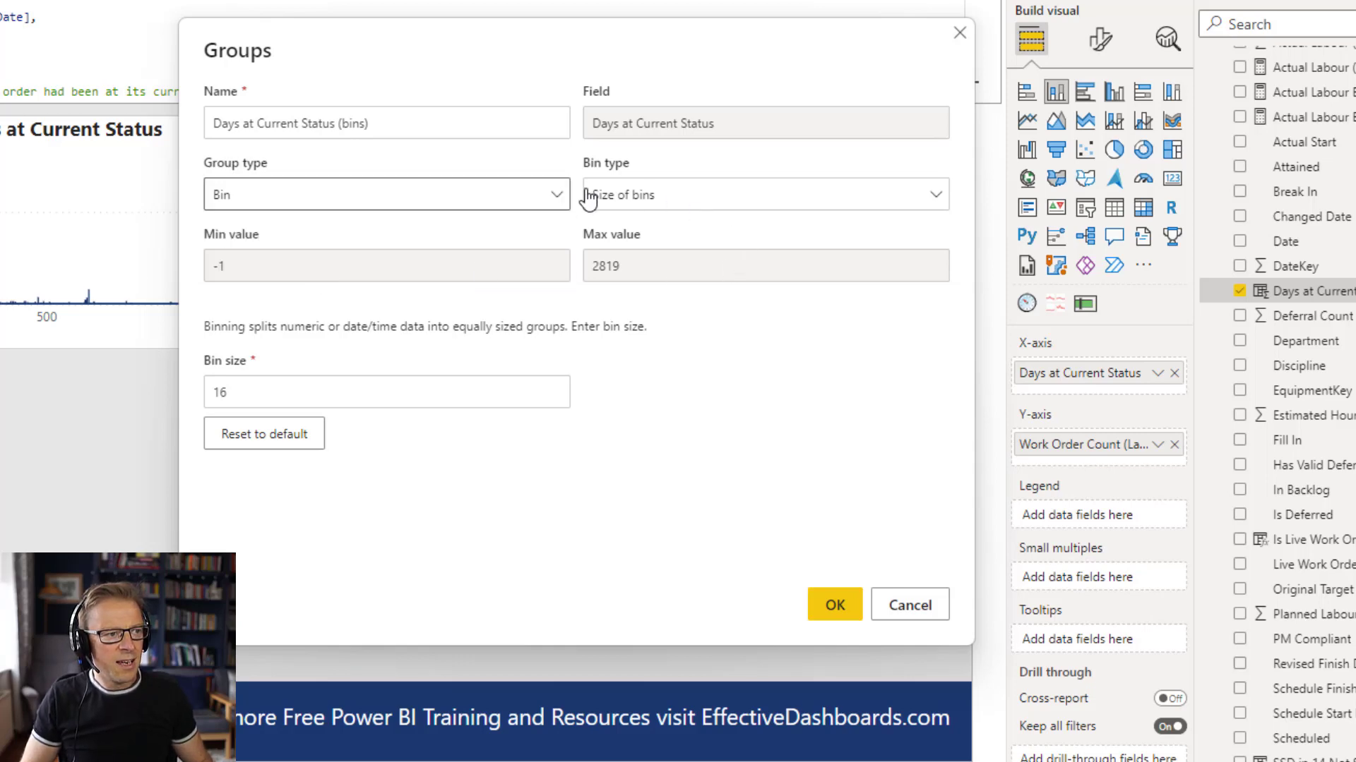
Set the bin type to Number of bins with a bin count of 10 and create the group.
click(626, 201)
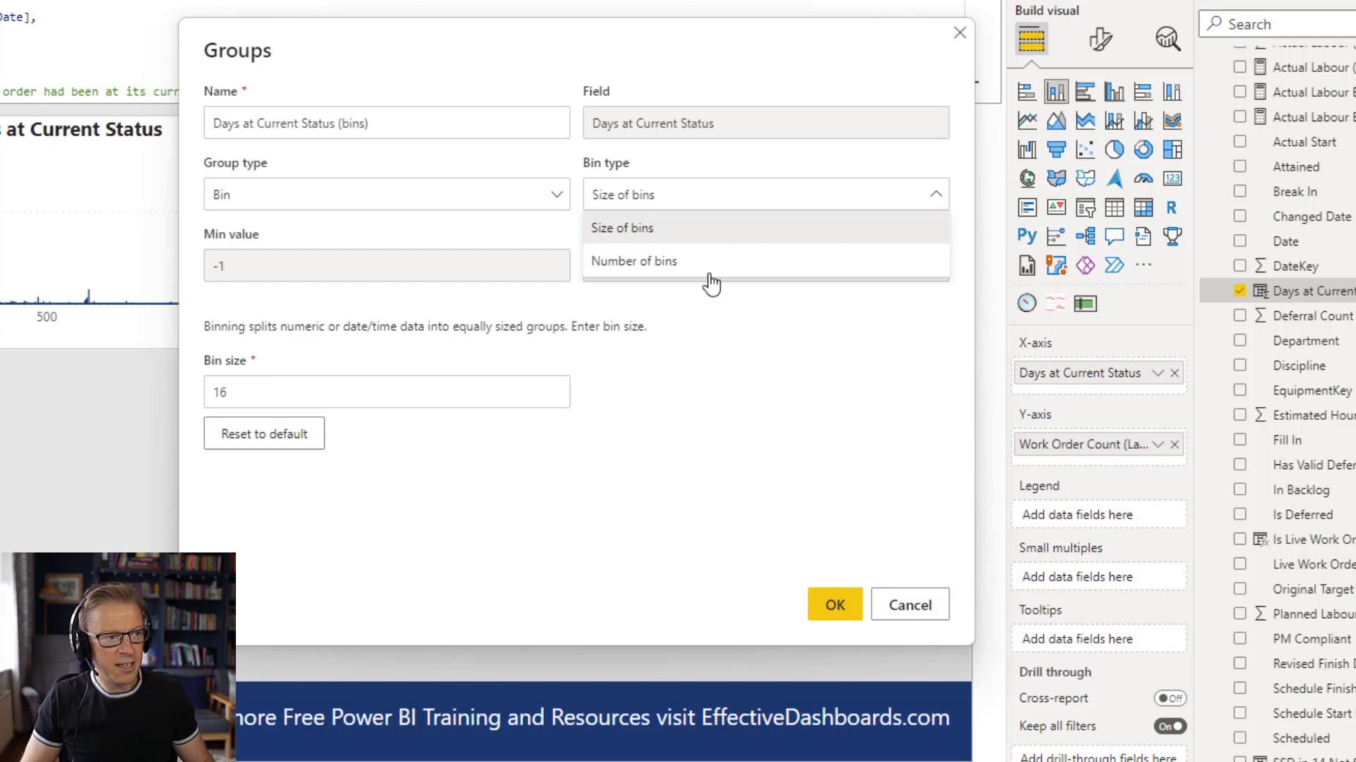
click(635, 263)
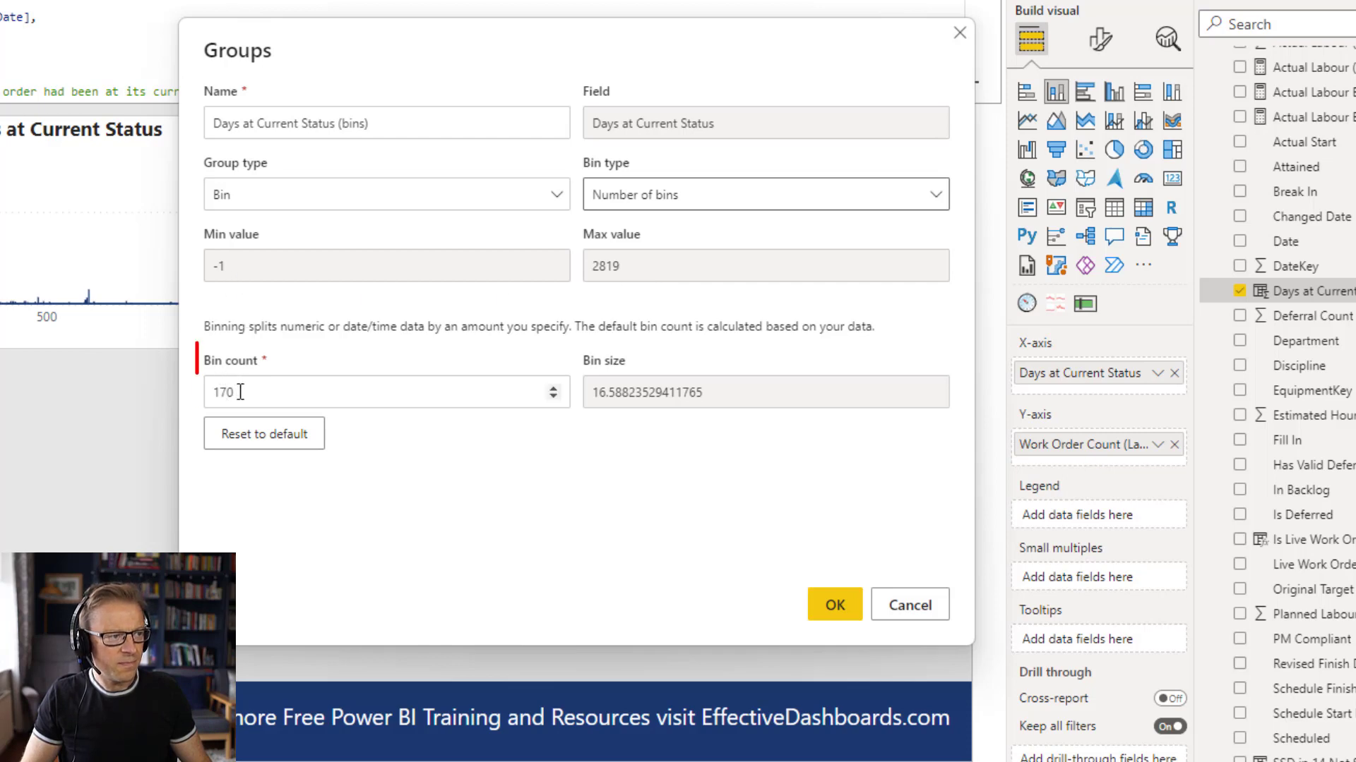
drag(240, 391, 210, 390)
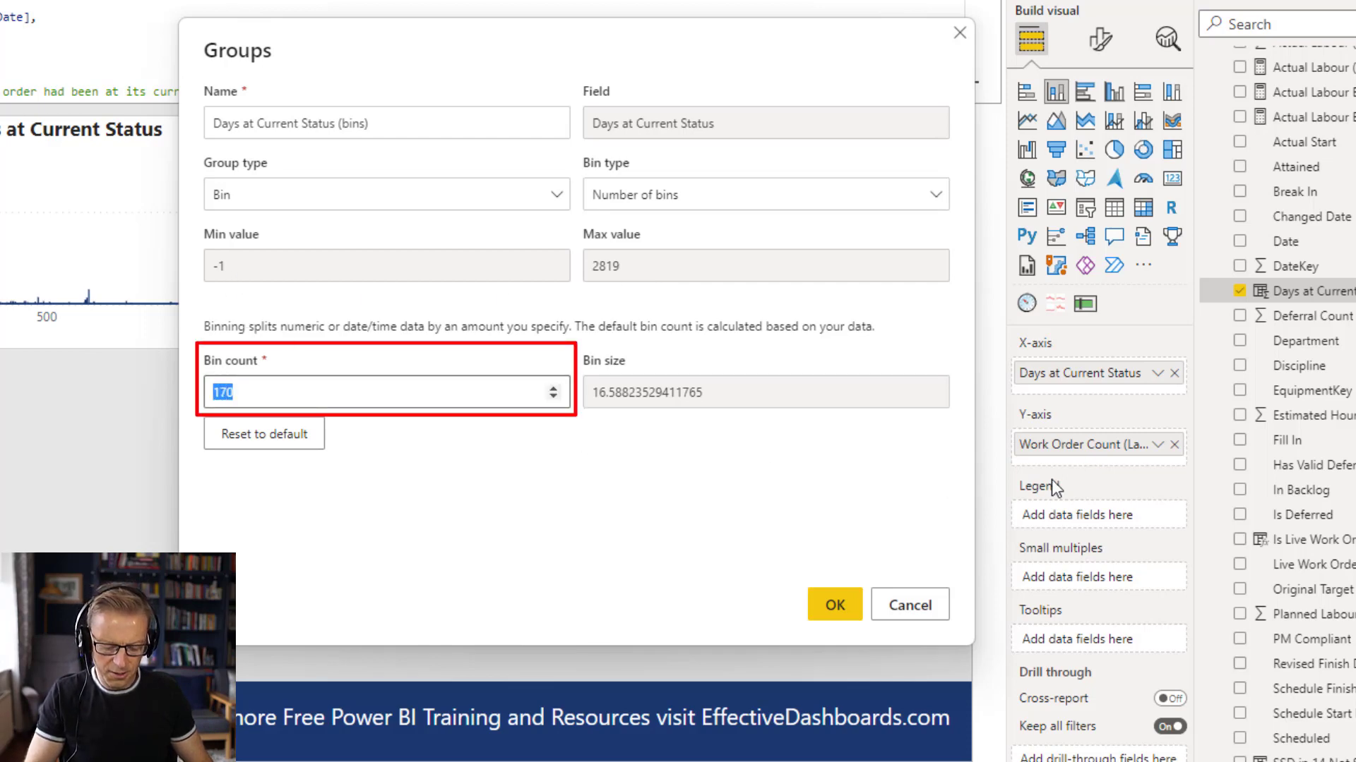
text(10)
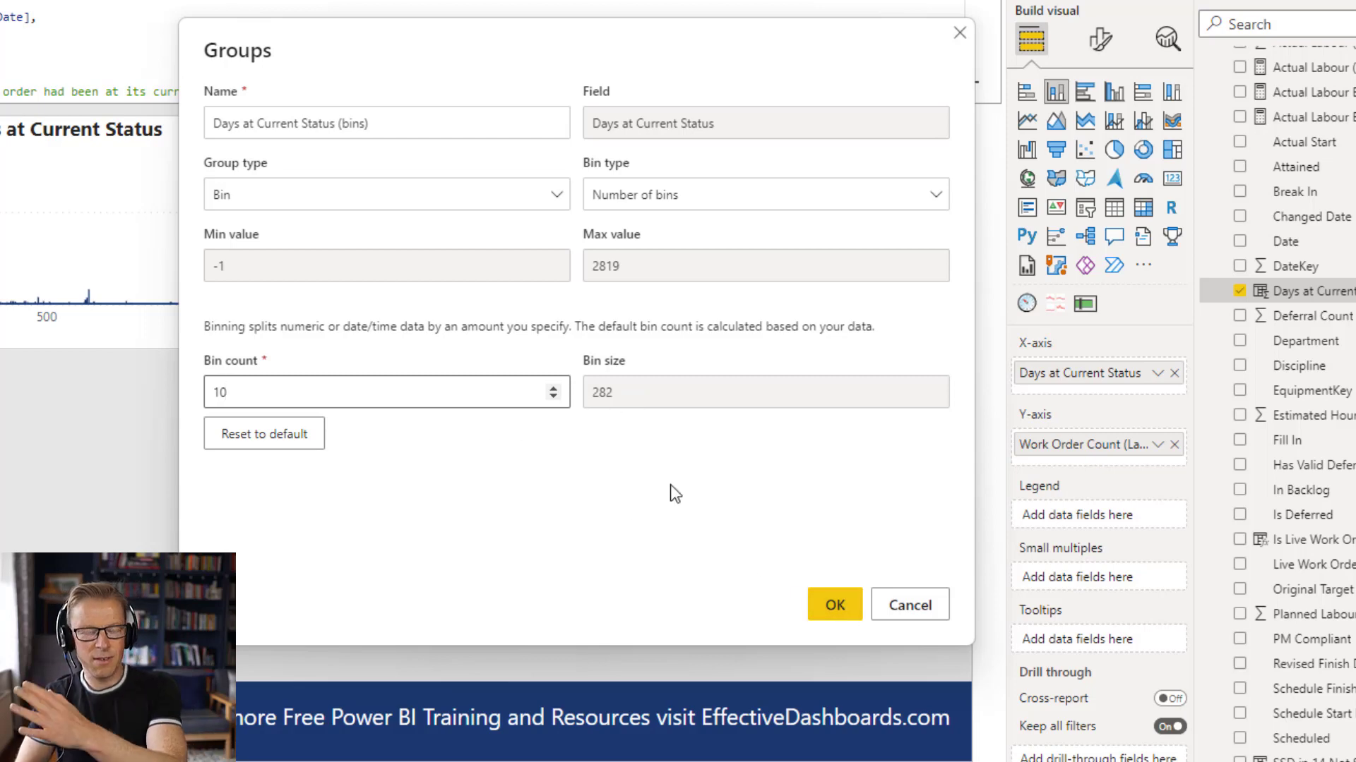
click(846, 607)
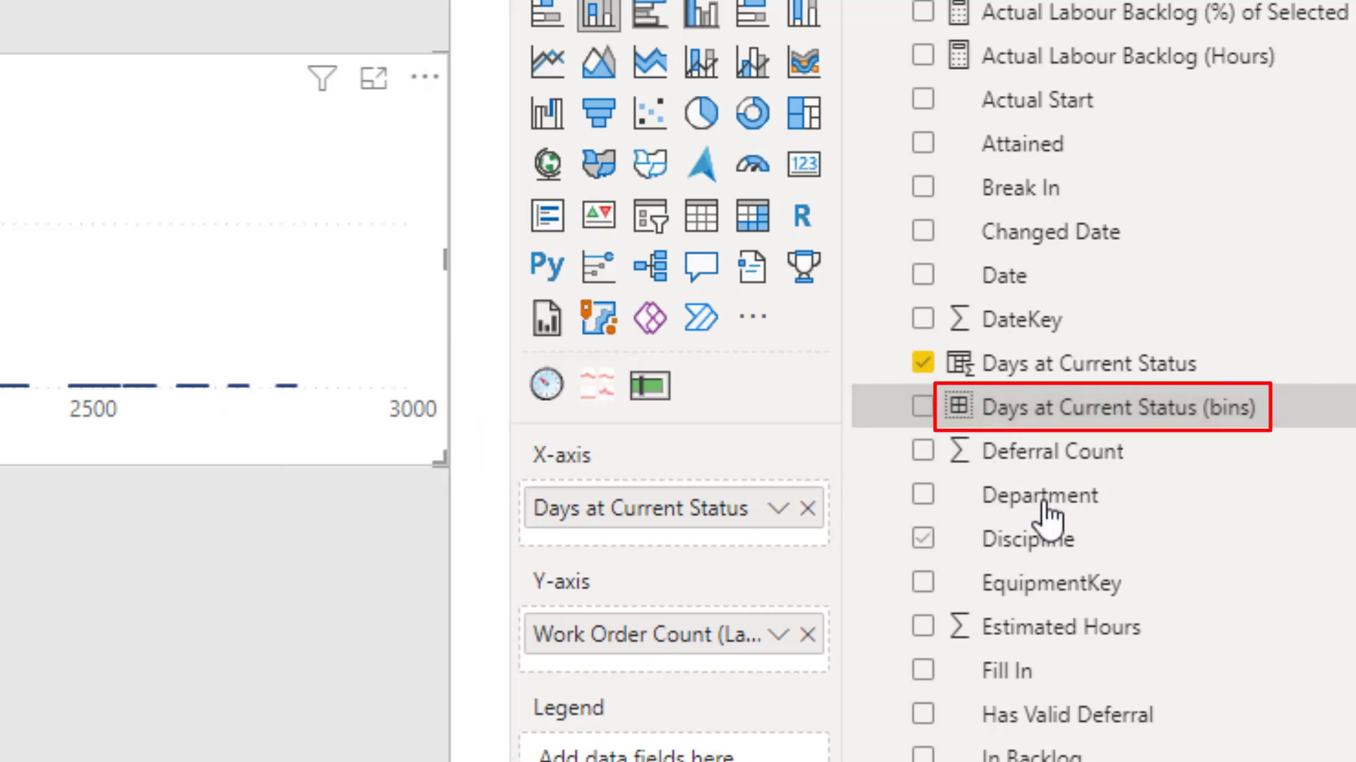
Replace Days at Current Status on the chart's X-axis with Days at Current Status (bins) and turn on the data labels.
drag(1033, 417, 702, 519)
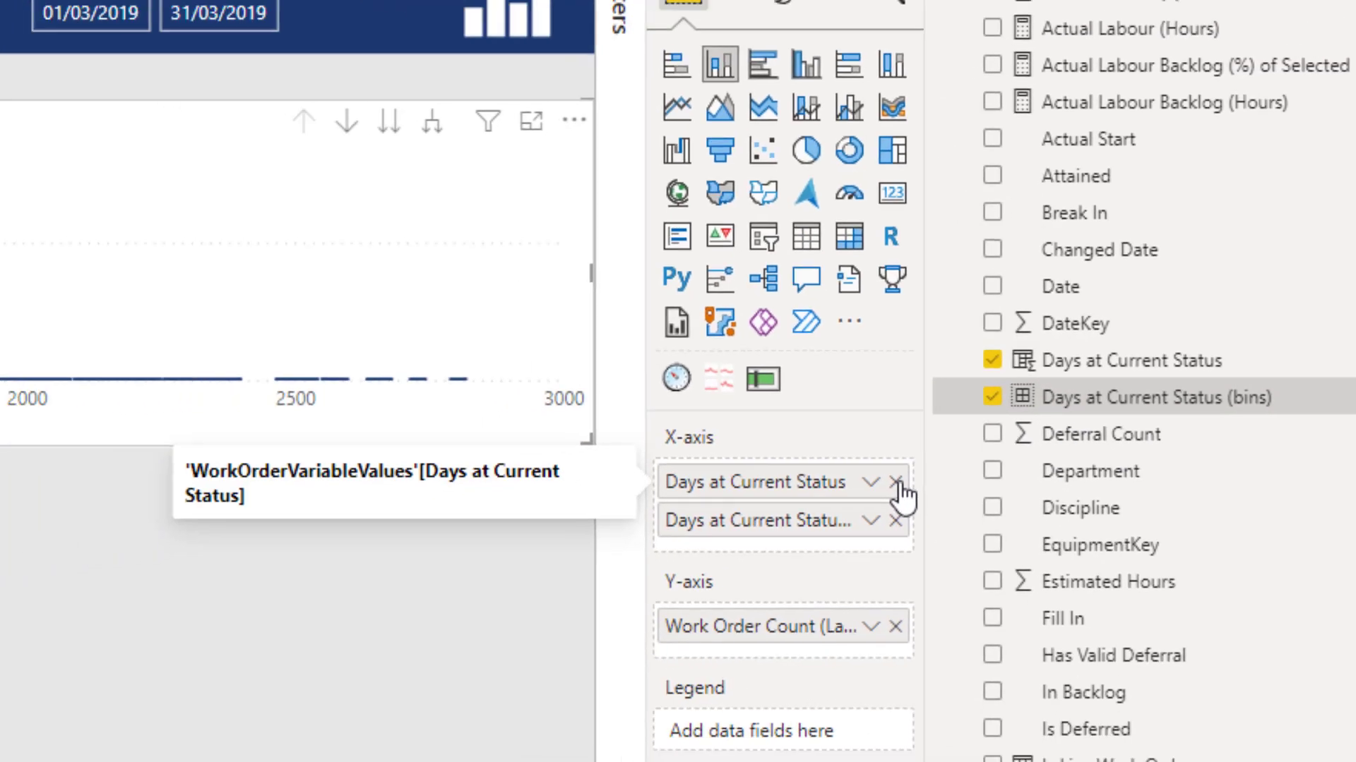
click(806, 508)
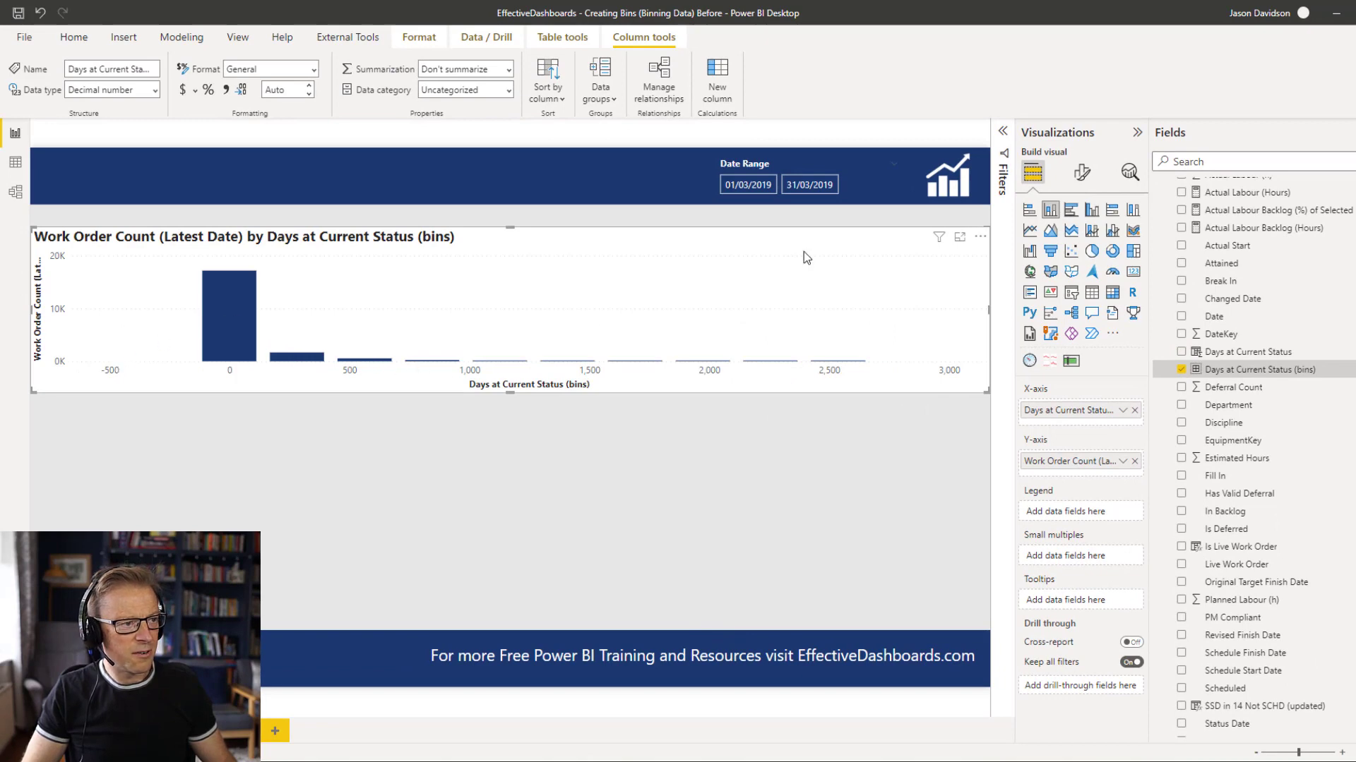
click(1082, 172)
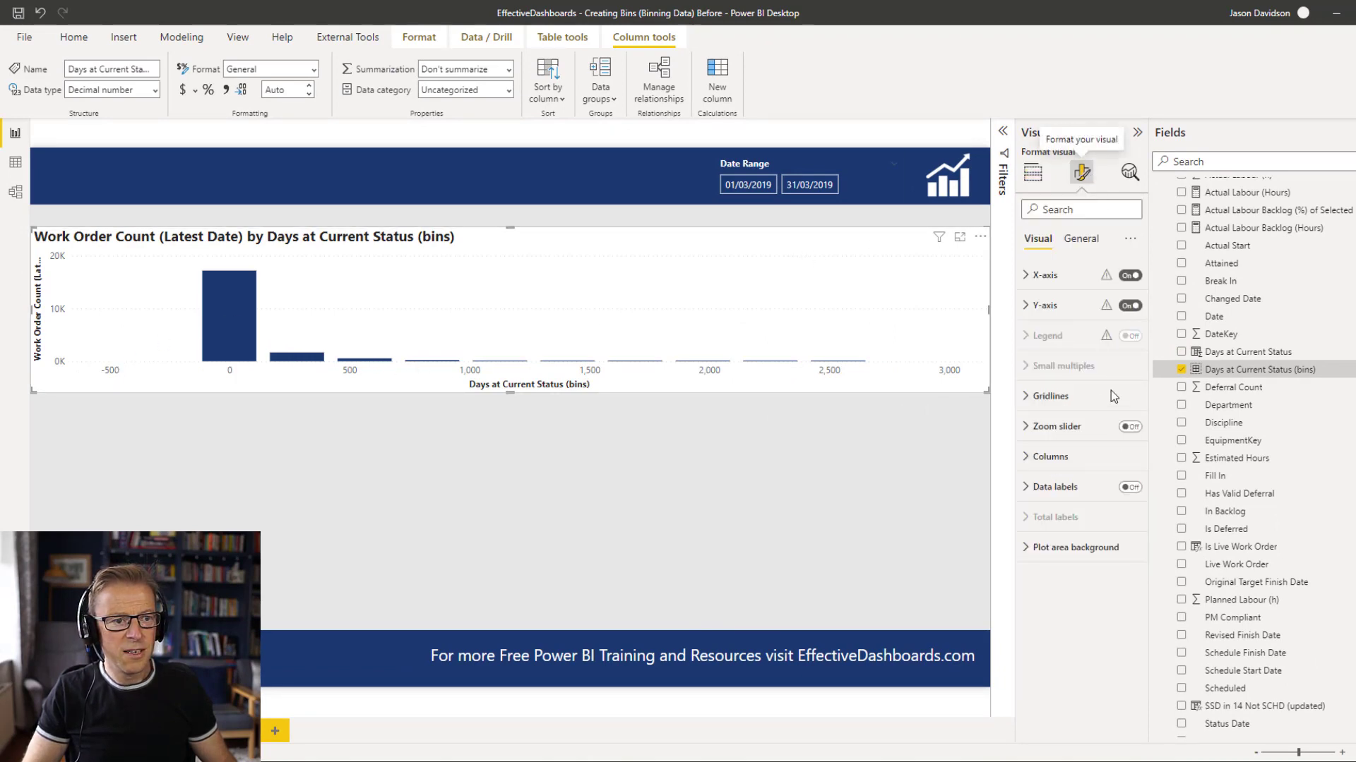
click(1130, 487)
click(169, 386)
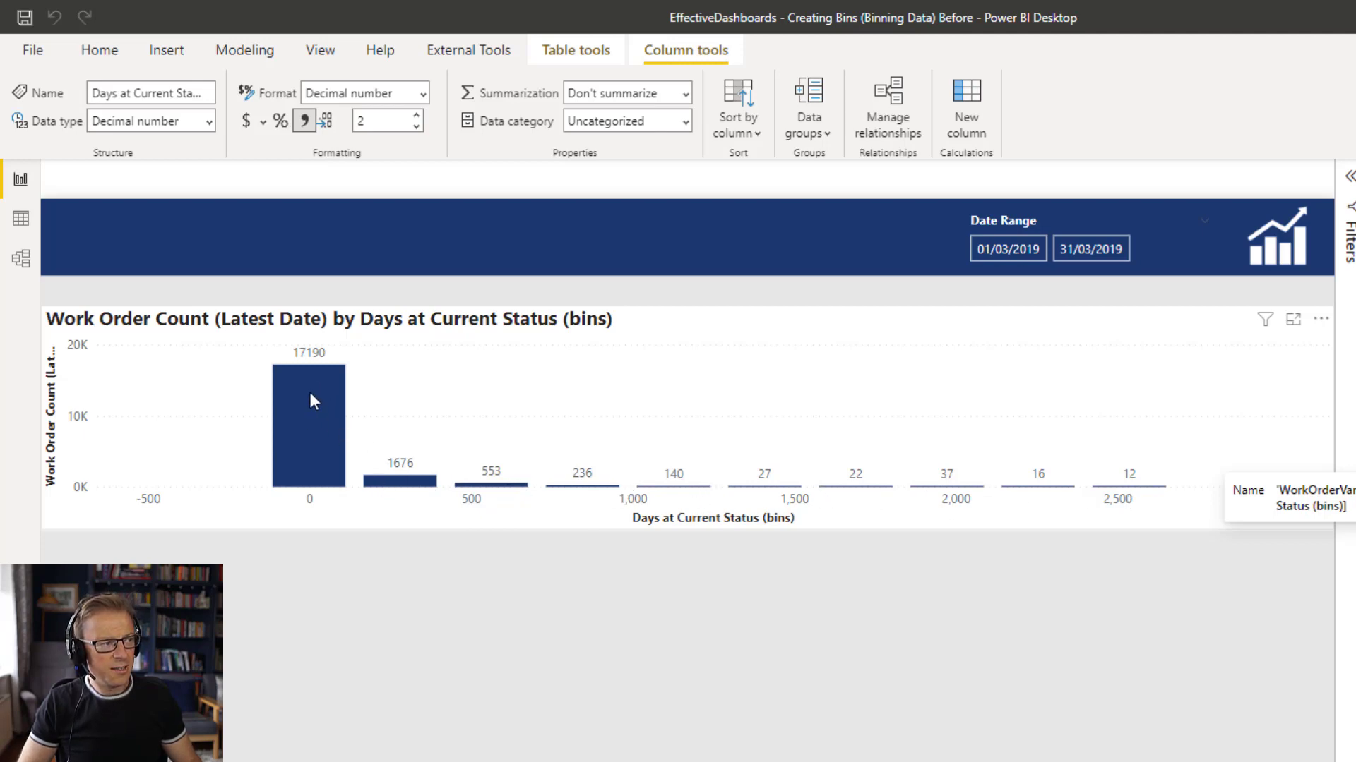
Duplicate the binned work order column chart, with the copy directly below the original.
mouse_move(318, 407)
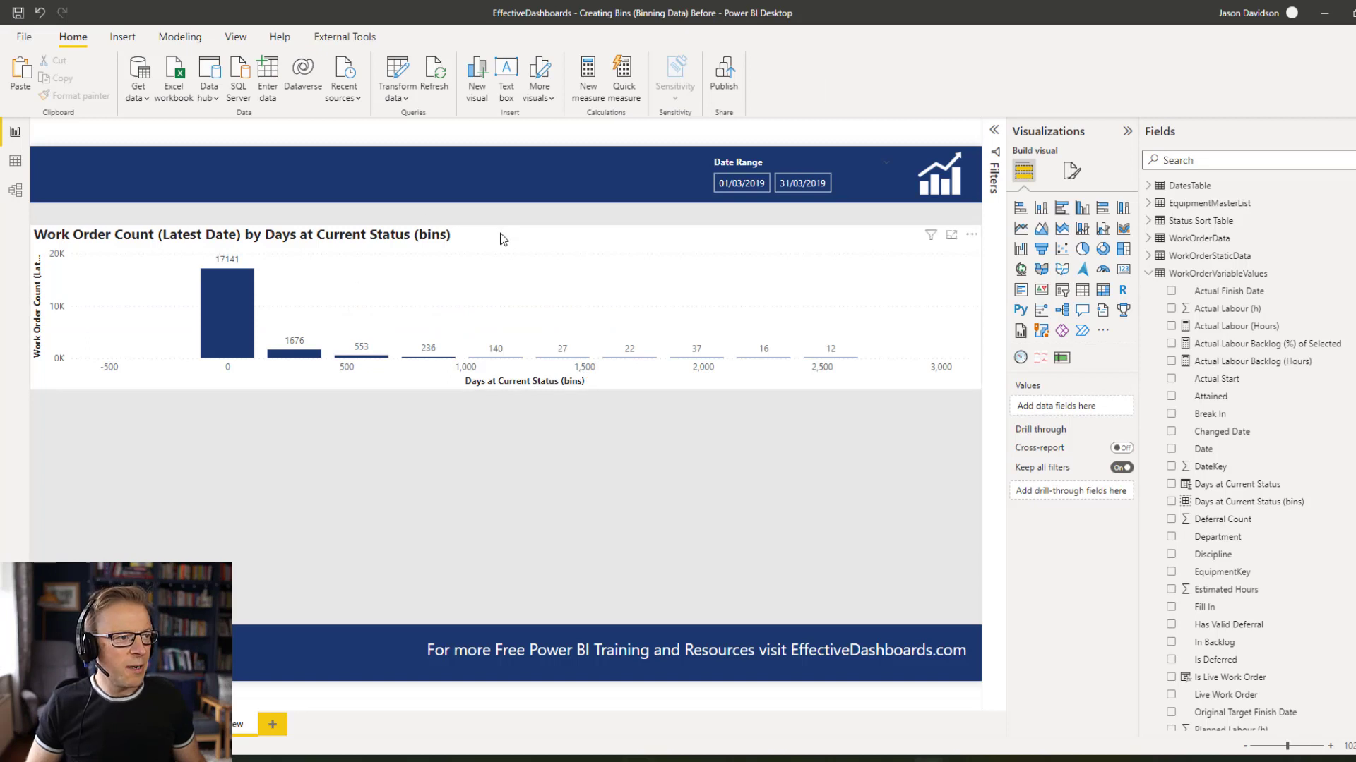
click(500, 237)
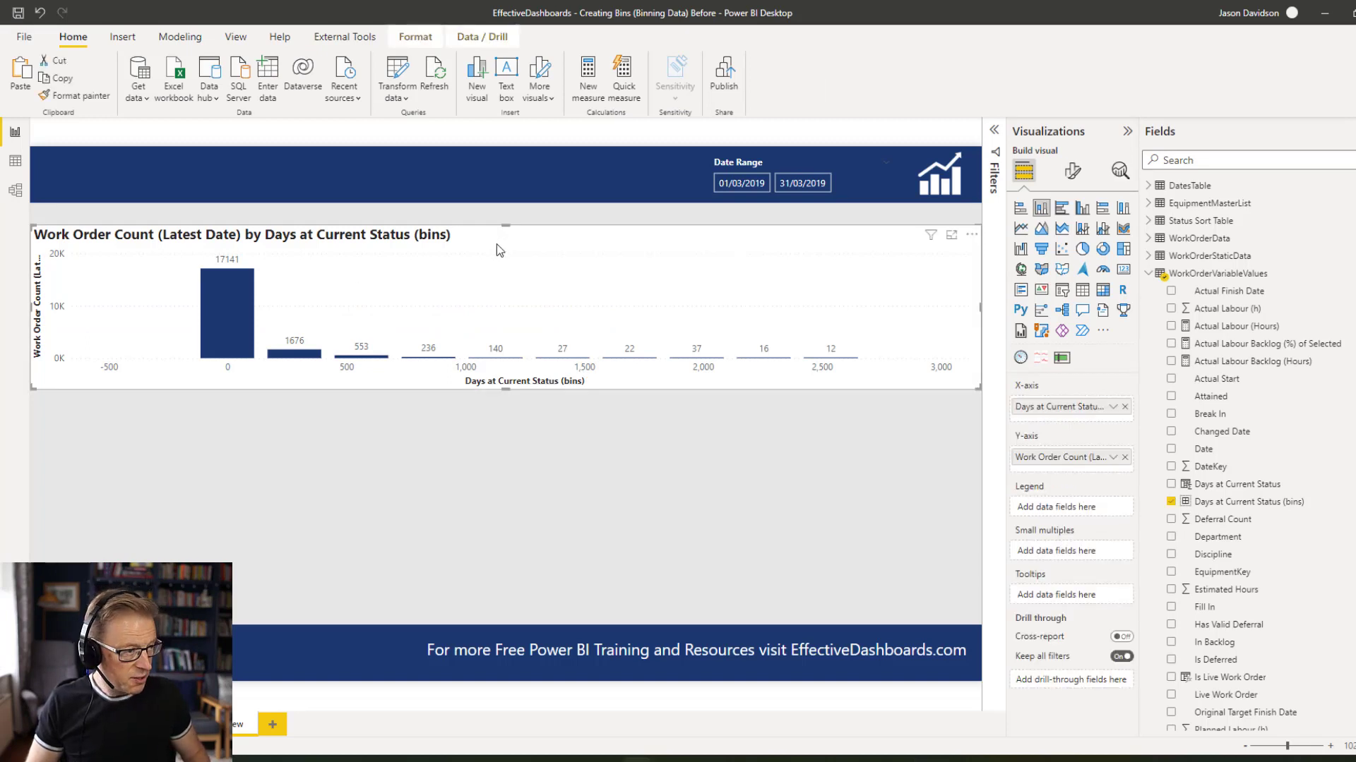
key(ctrl+c)
key(ctrl+v)
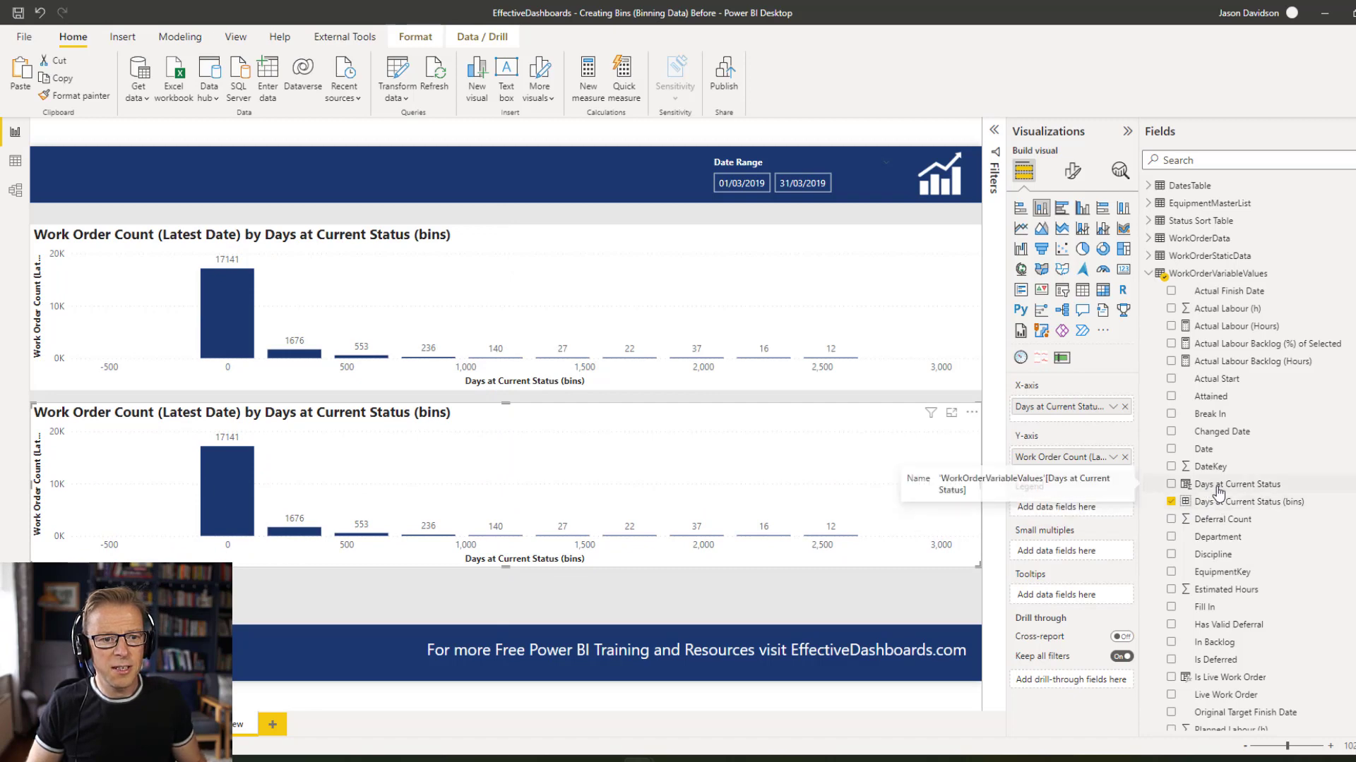
Start another new group on the Days at Current Status field with List as the group type.
right_click(1213, 490)
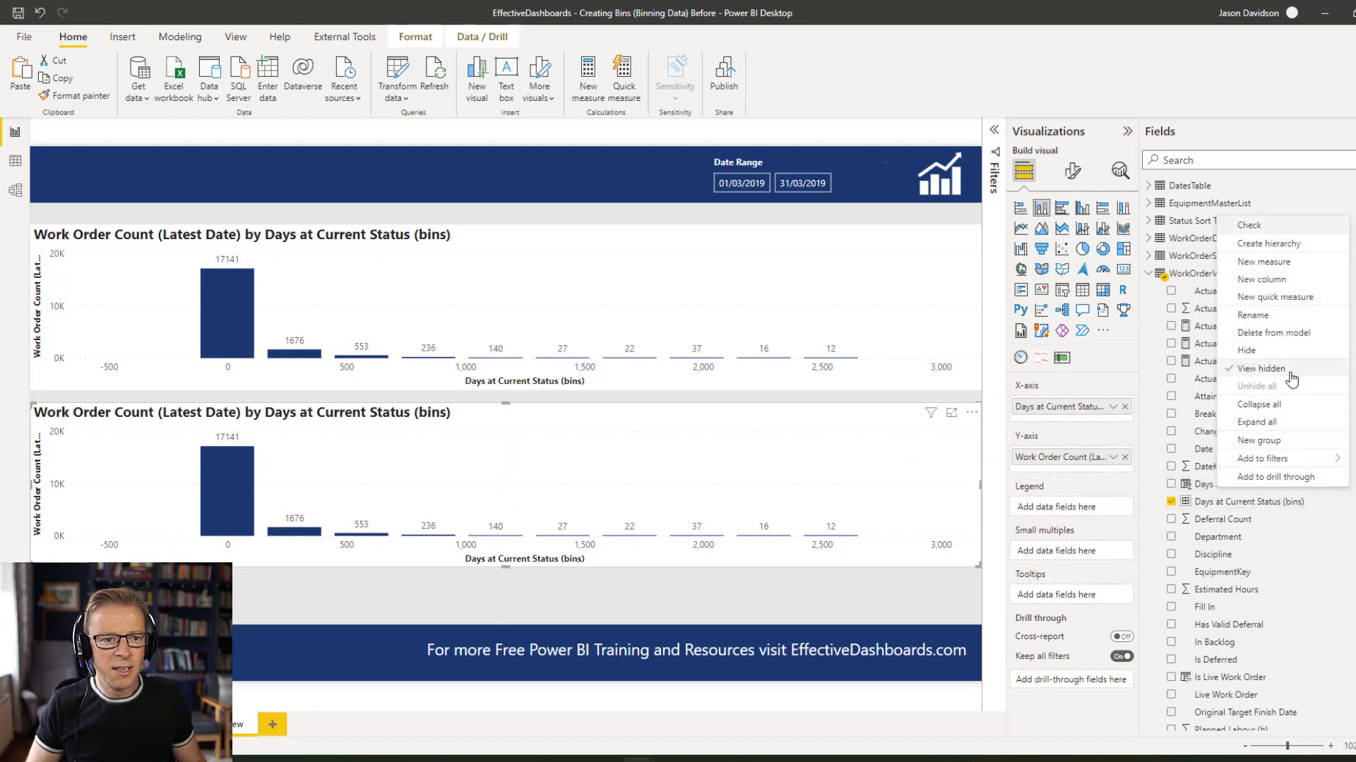
click(1258, 440)
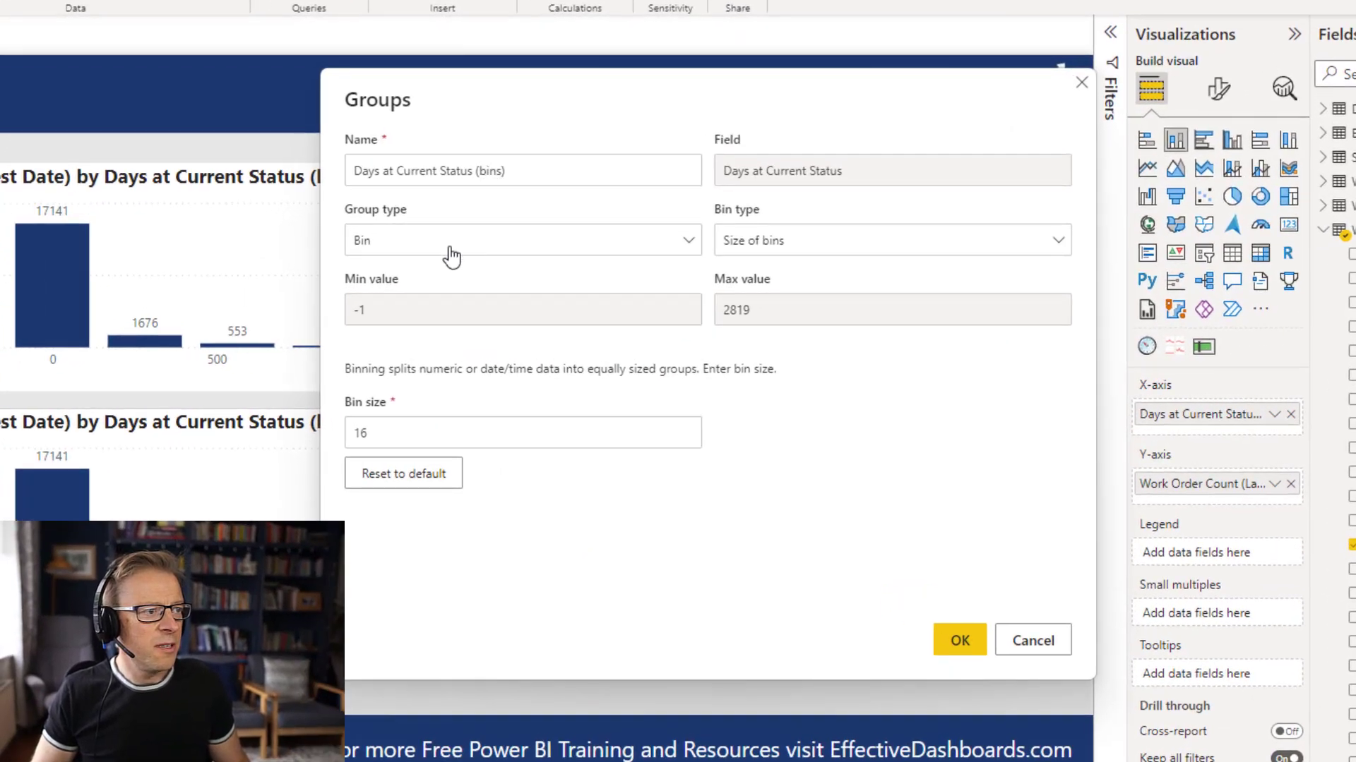
click(513, 280)
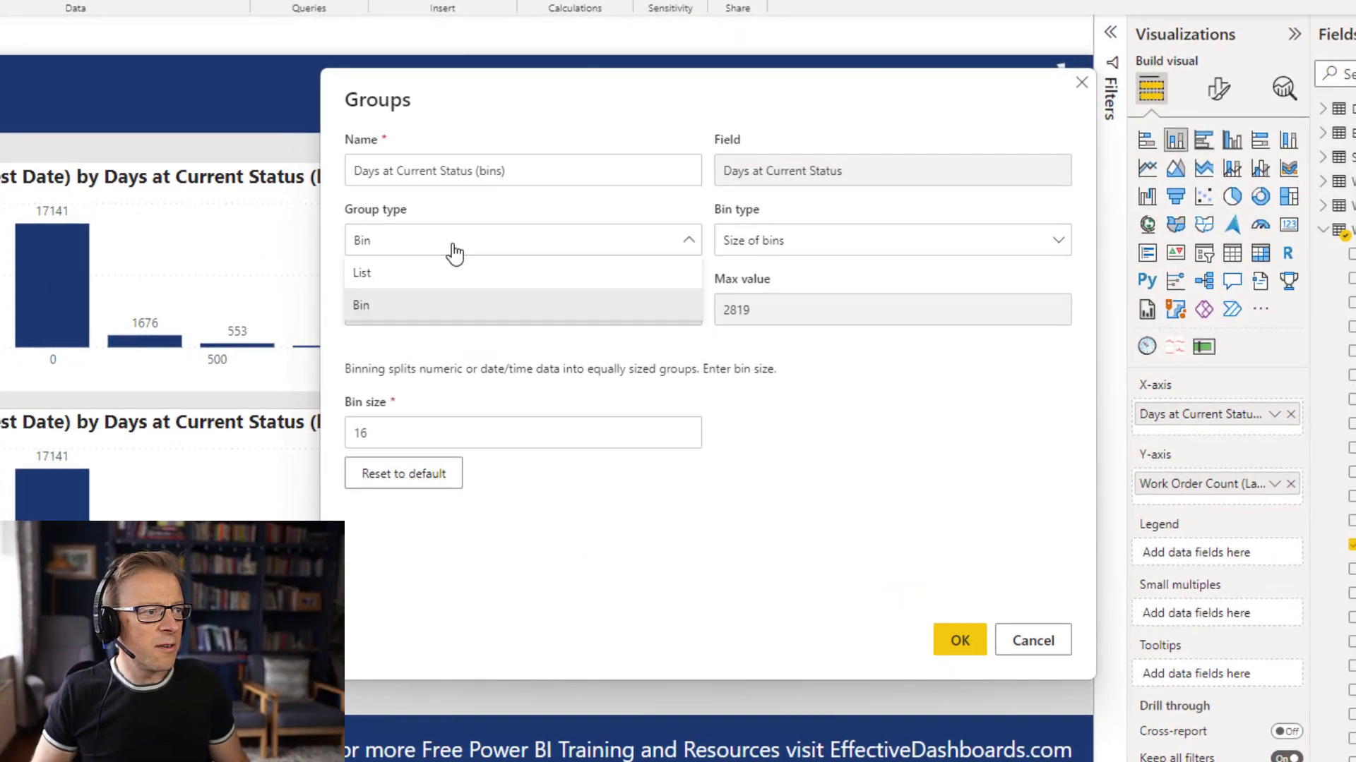
click(360, 275)
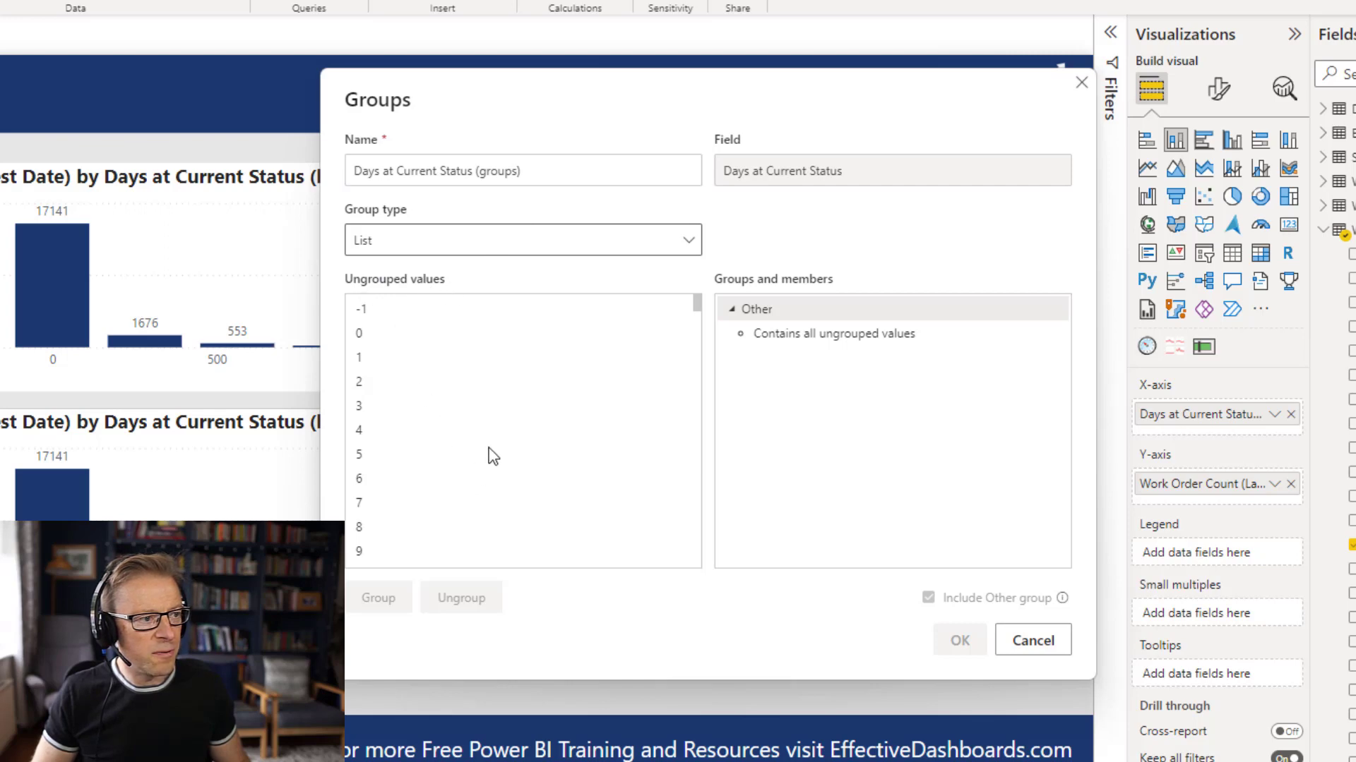
Combine the ungrouped values -1 through 10 into one group.
scroll(531, 432, down, 6)
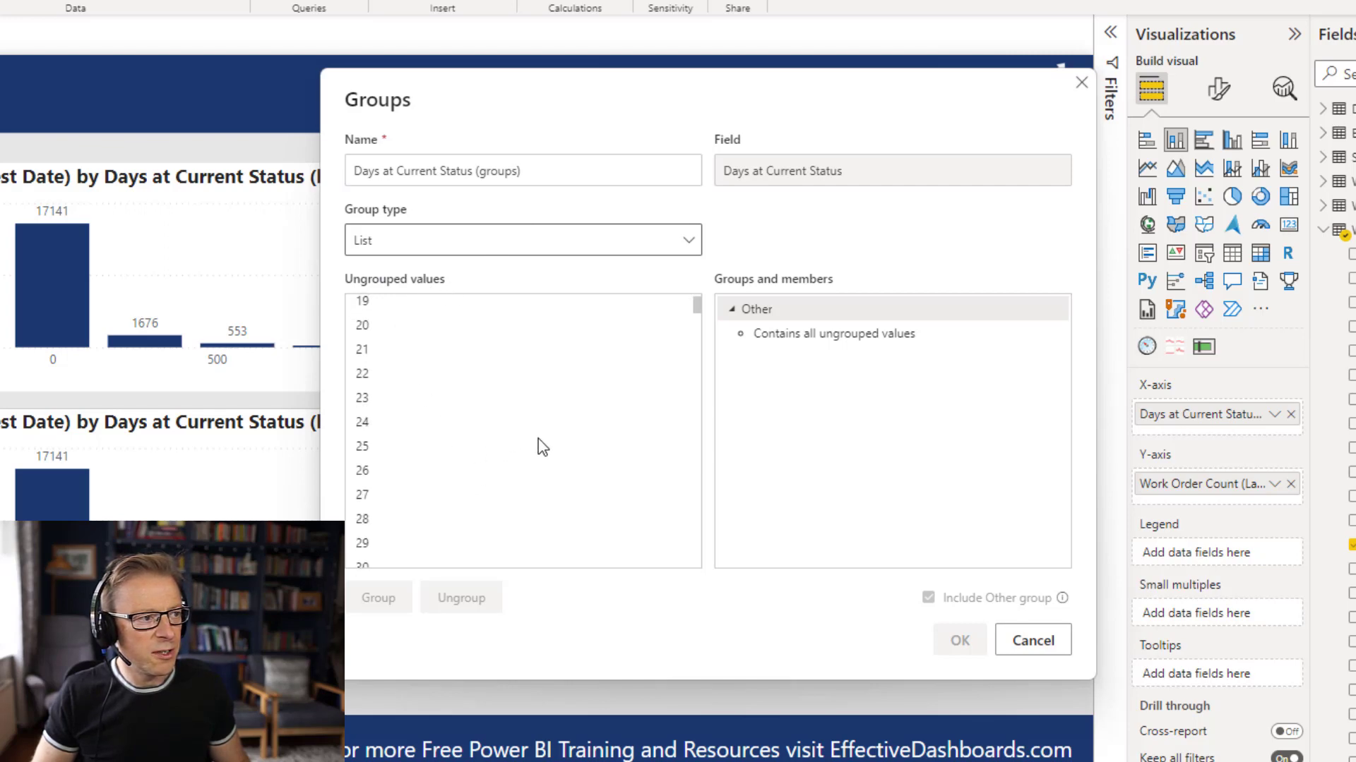
scroll(541, 446, up, 6)
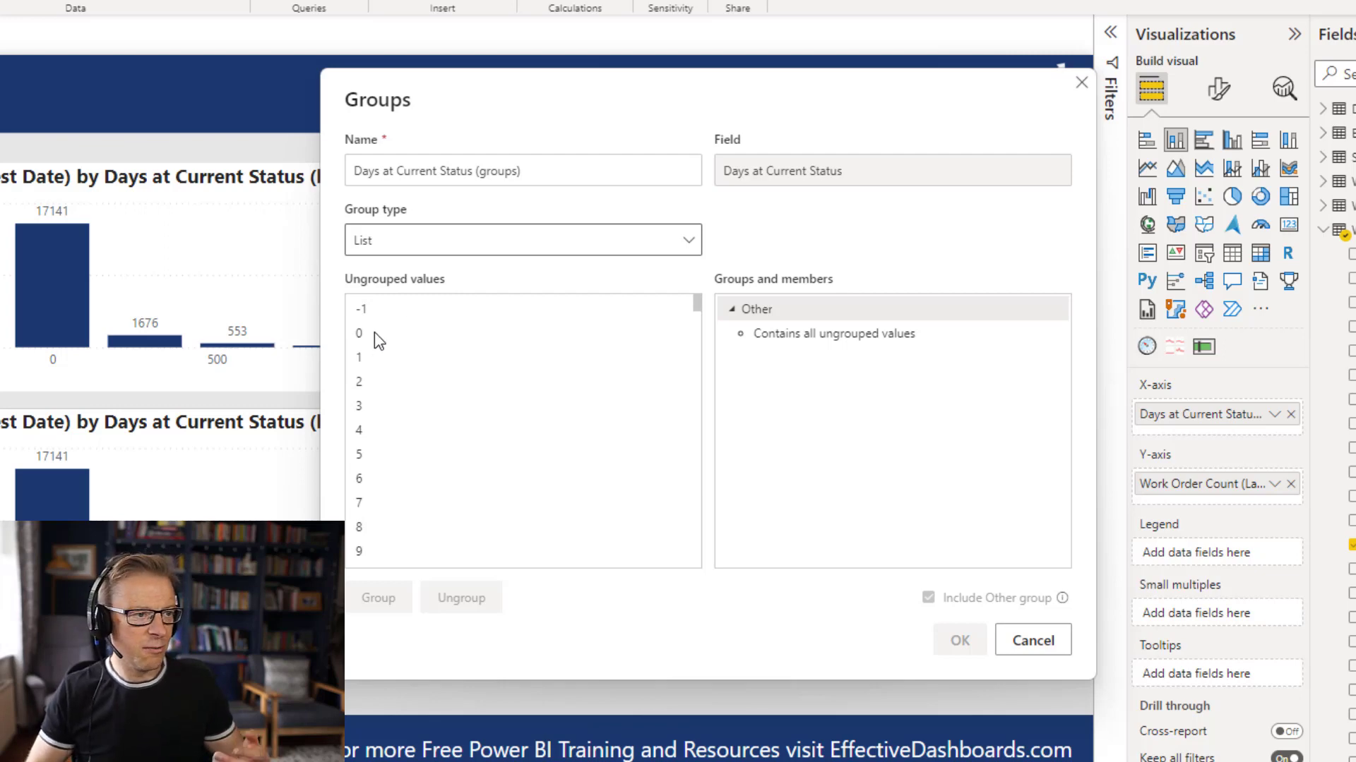
scroll(460, 405, down, 10)
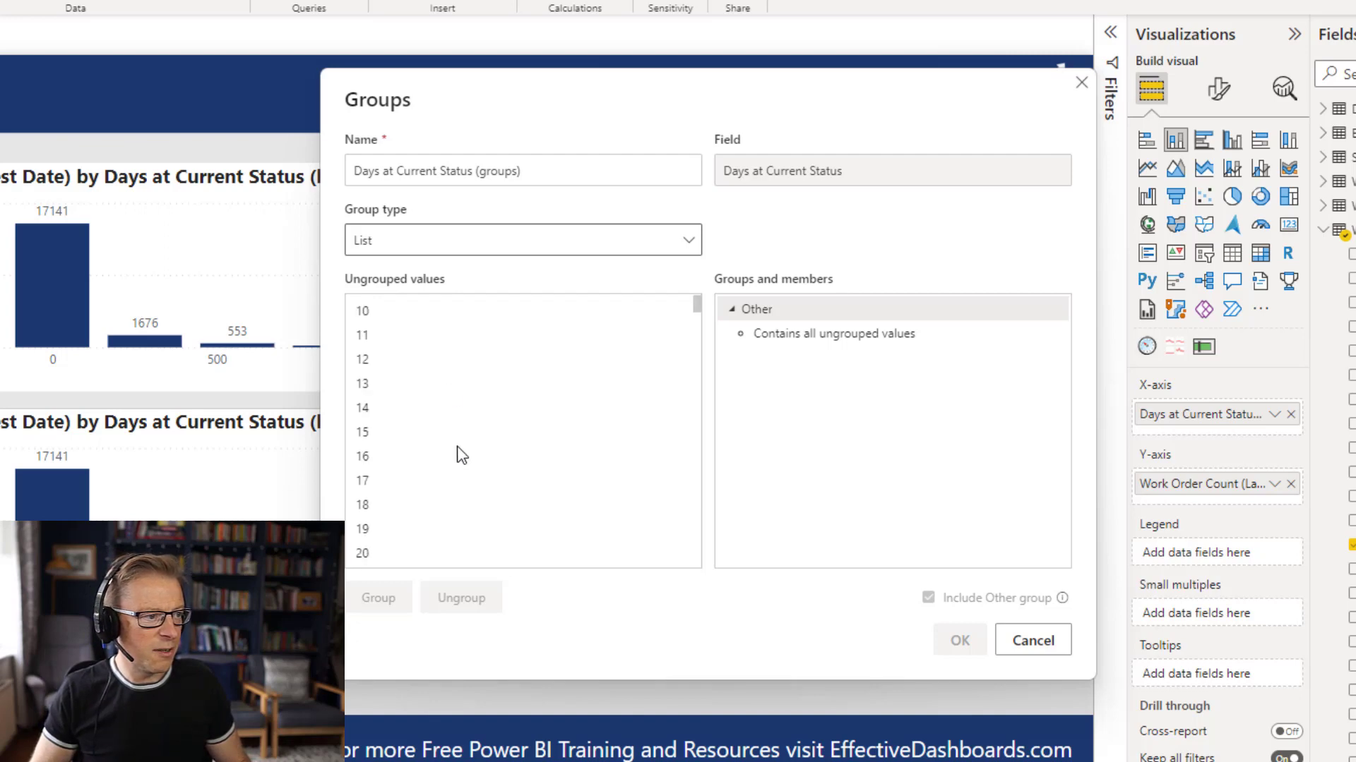
scroll(463, 471, down, 4)
scroll(466, 472, up, 14)
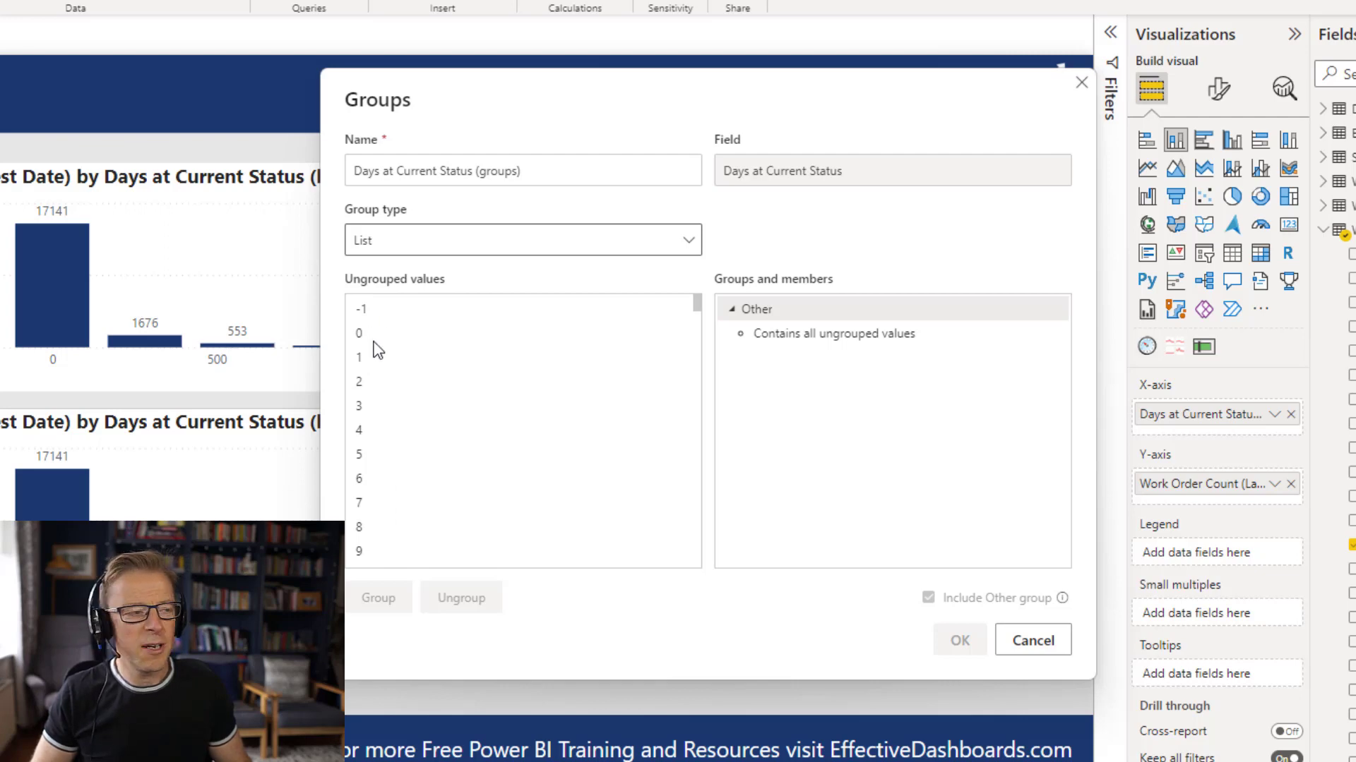
click(388, 311)
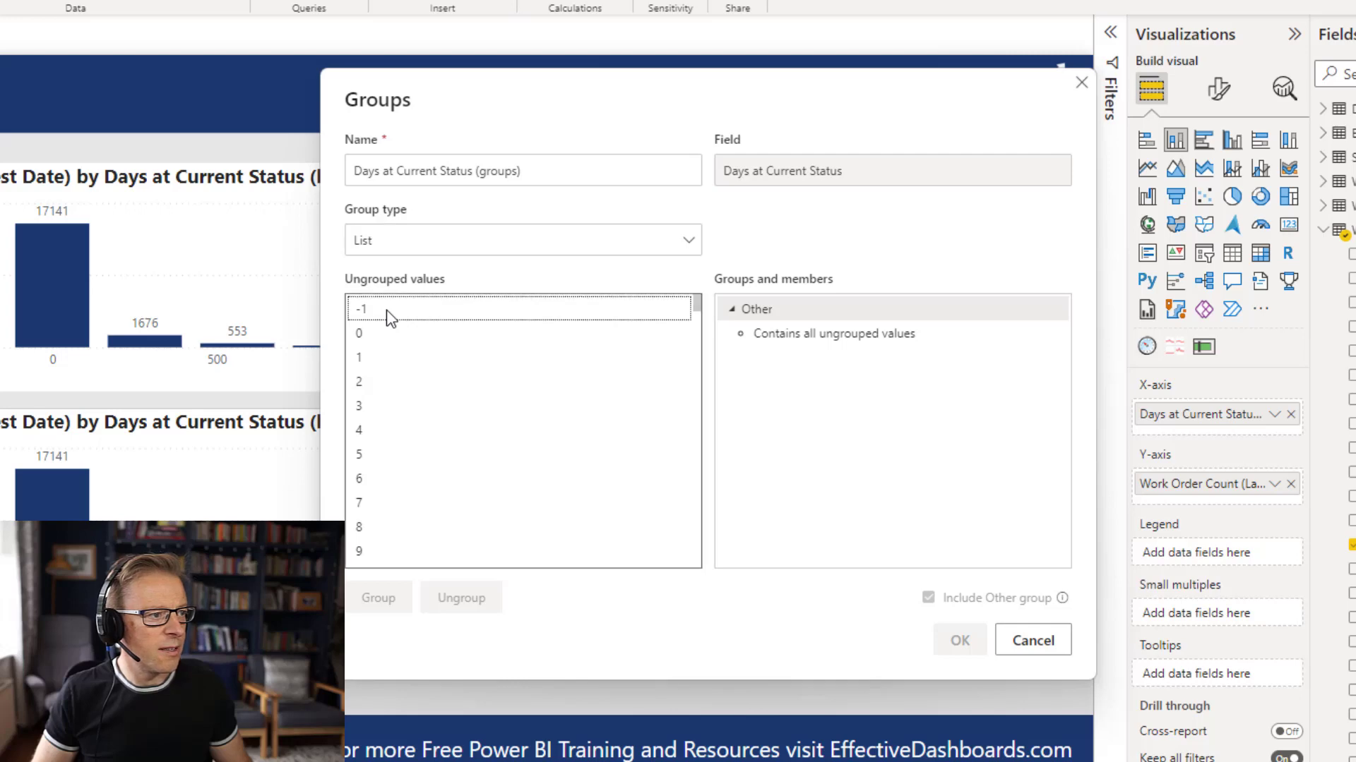
shift+click(684, 330)
key(shift+Down)
key(shift+Down)
key(shift+Down)
key(shift+Down)
key(shift+Down)
key(shift+Down)
key(shift+Down)
key(shift+Down)
key(shift+Down)
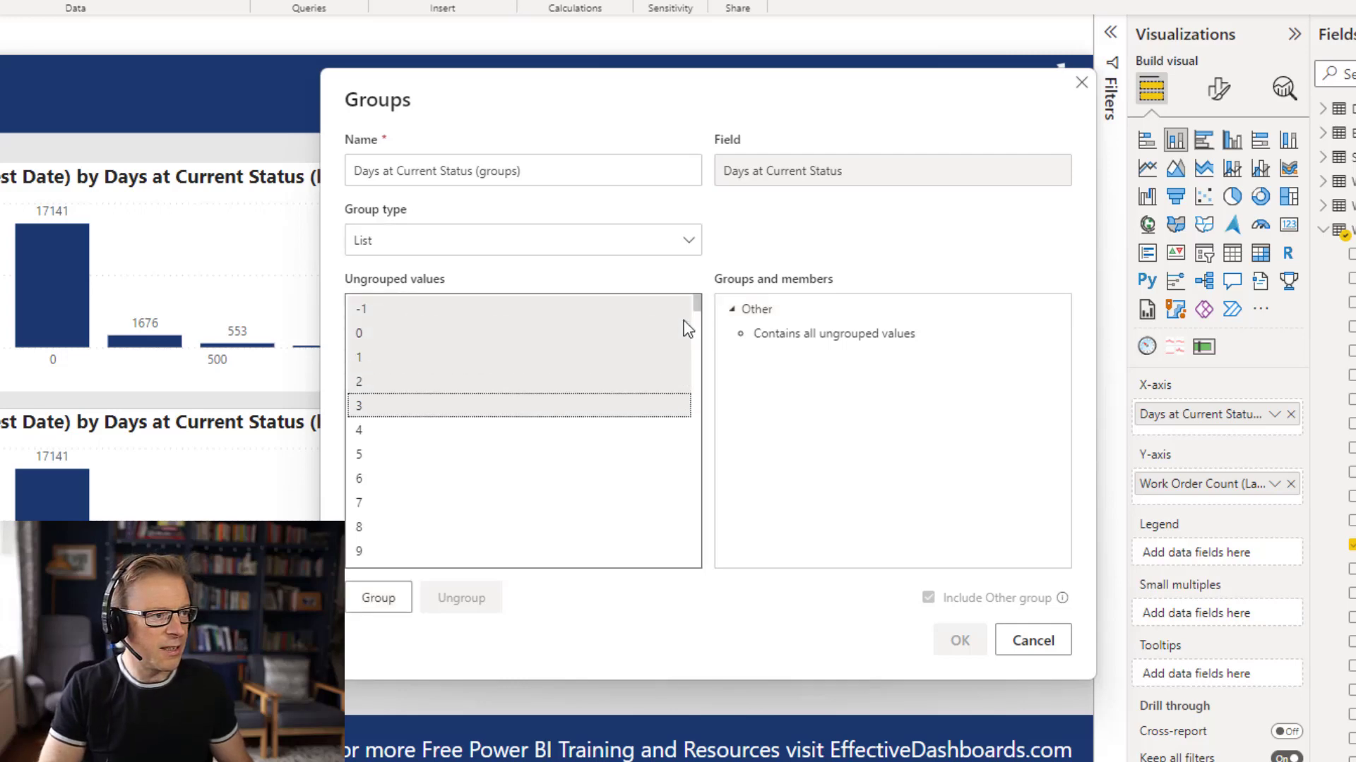
key(shift+Down)
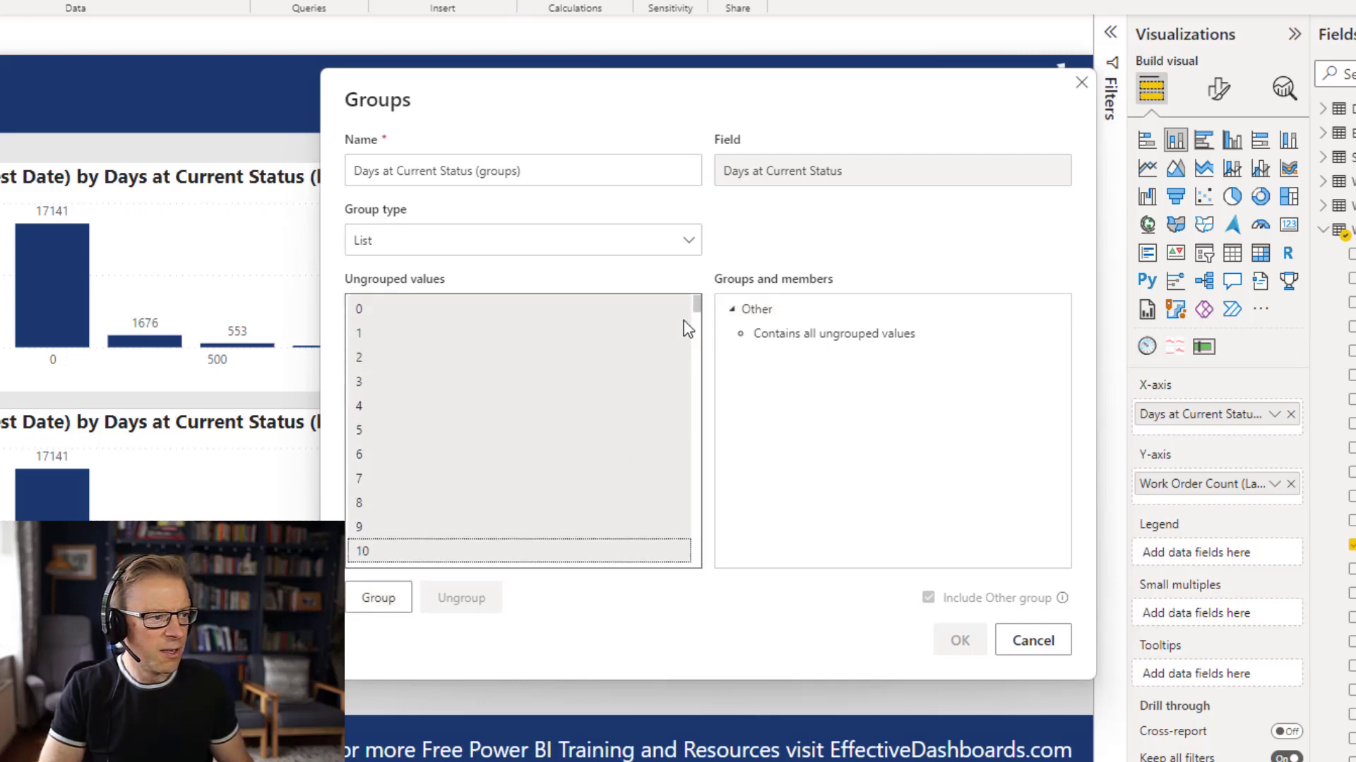
click(386, 601)
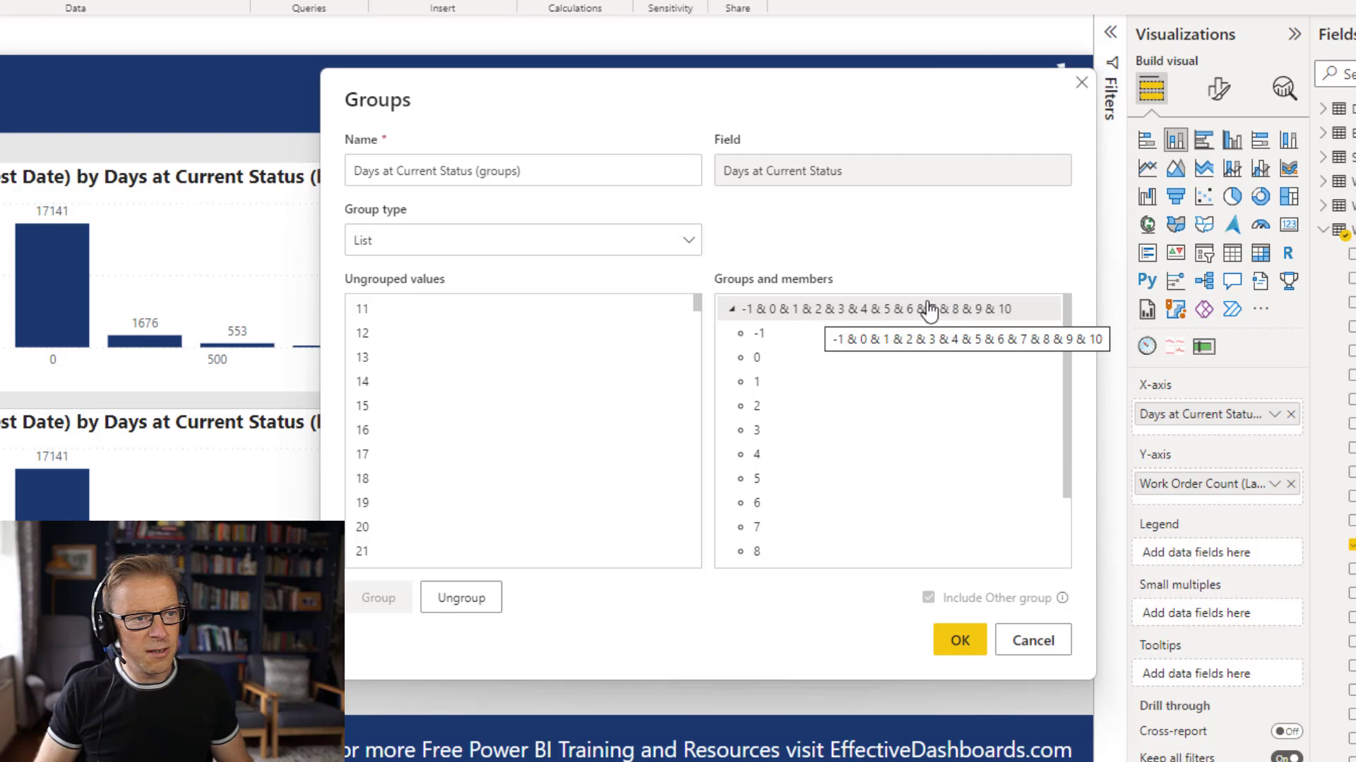
Rename the group of values -1 through 10 to "0-10 Days" and collapse its member list.
double_click(850, 312)
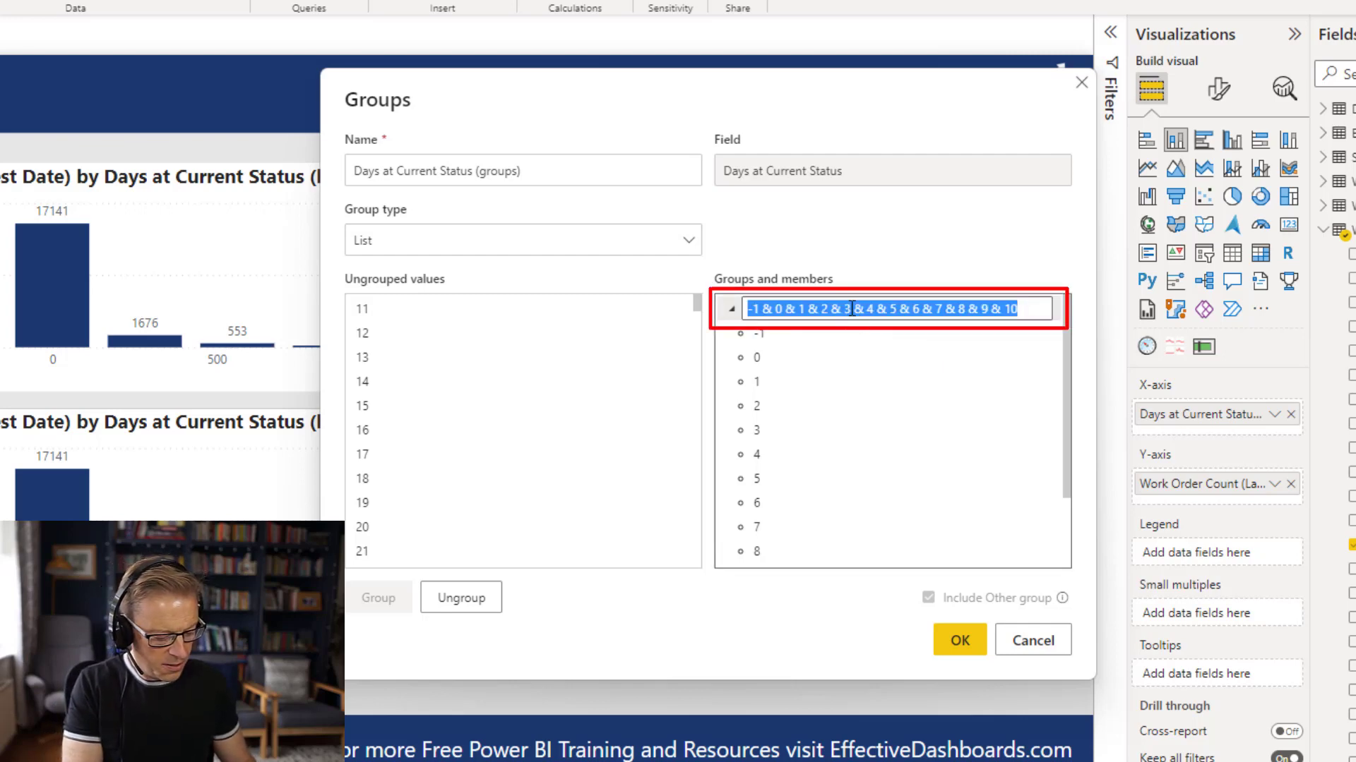
text(0-)
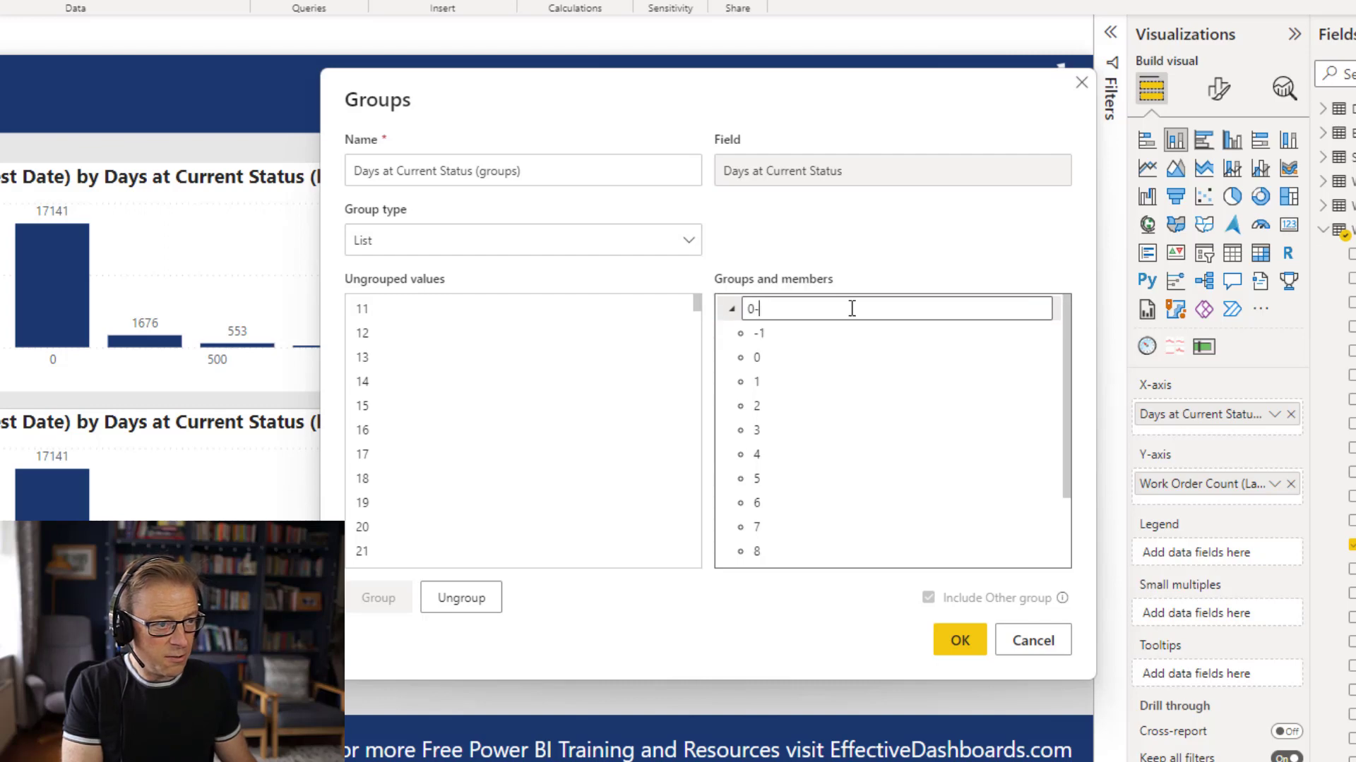
text(10 Days)
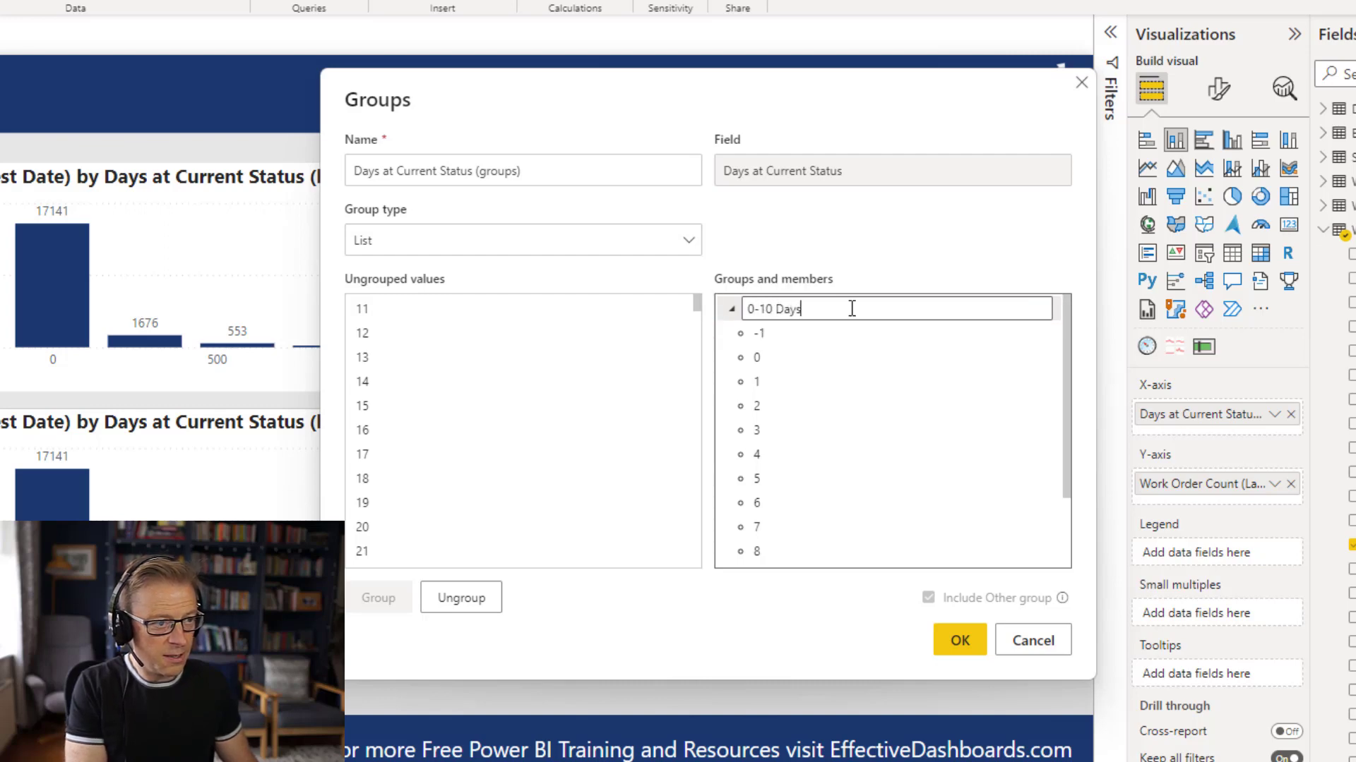
key(Return)
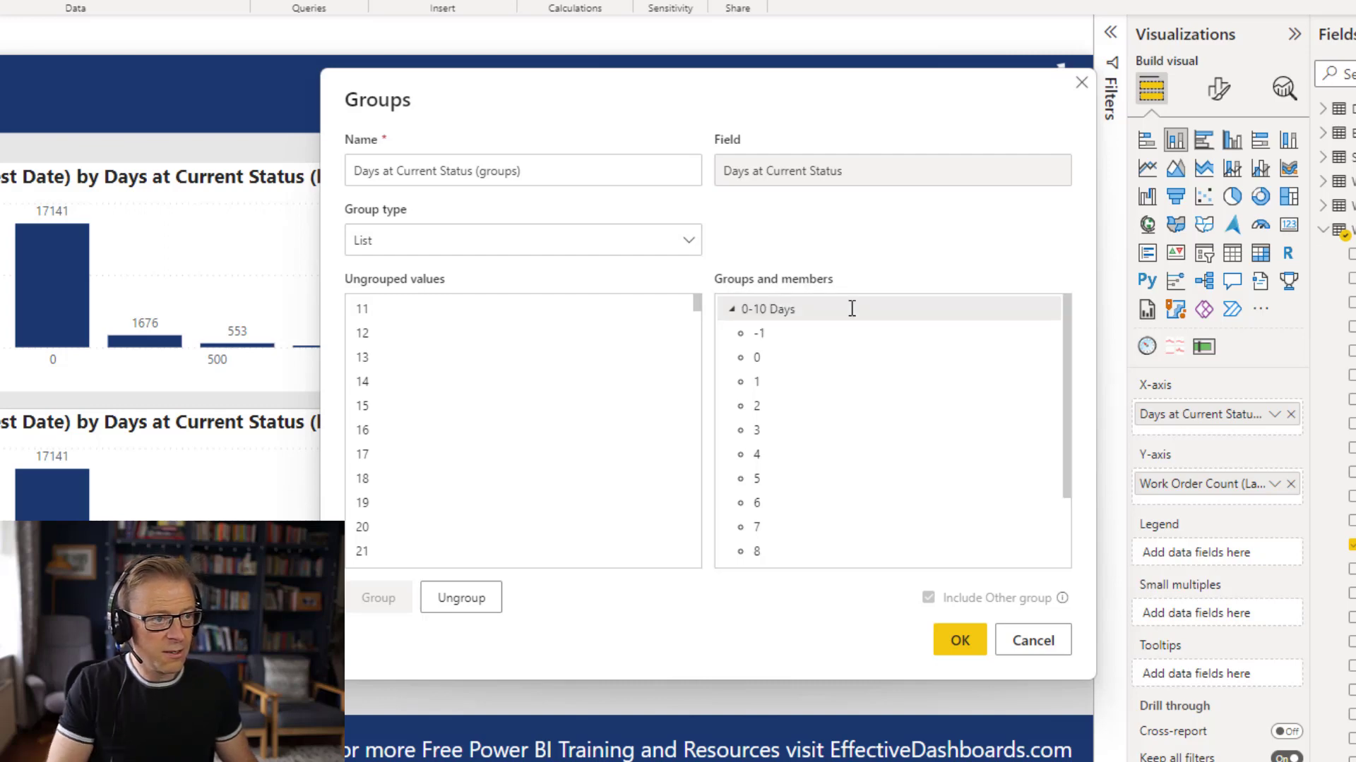
click(733, 311)
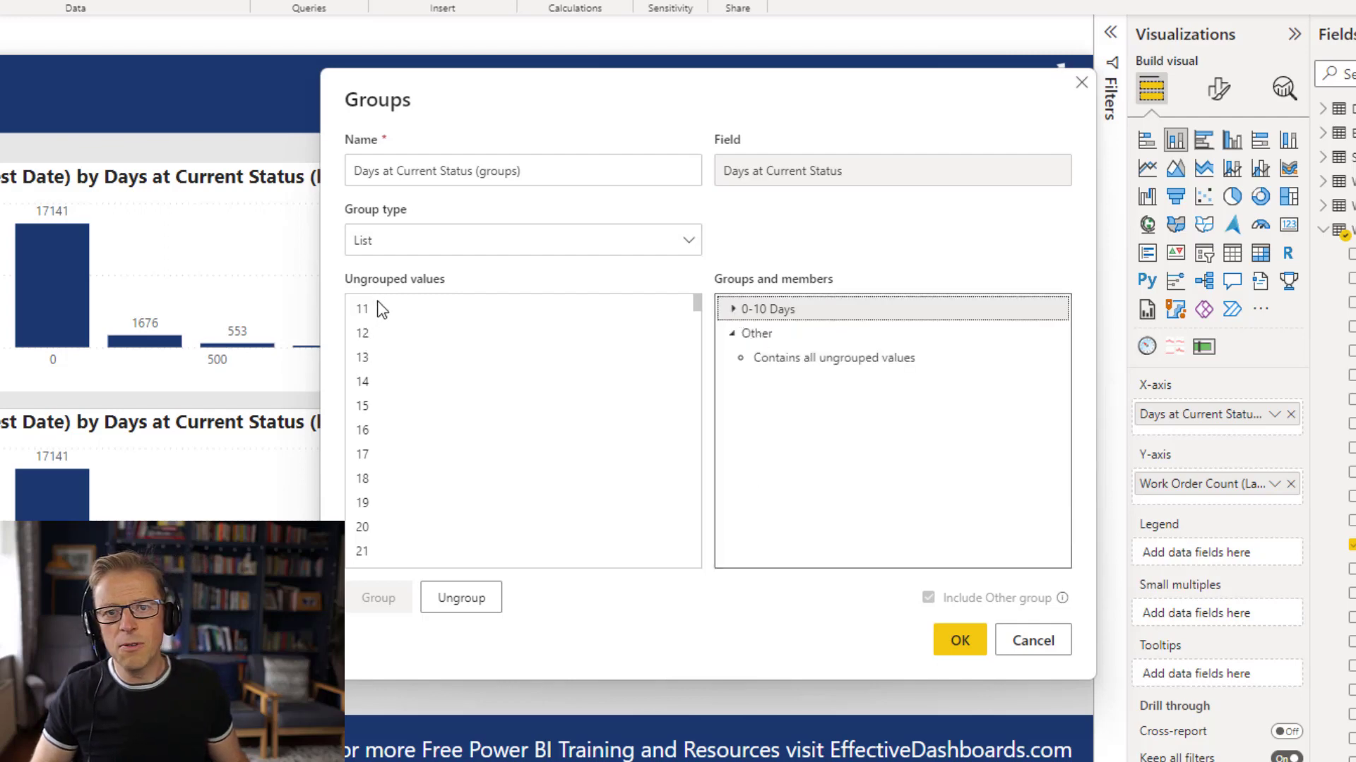
Combine the ungrouped values 11 through 20 into one group.
click(413, 310)
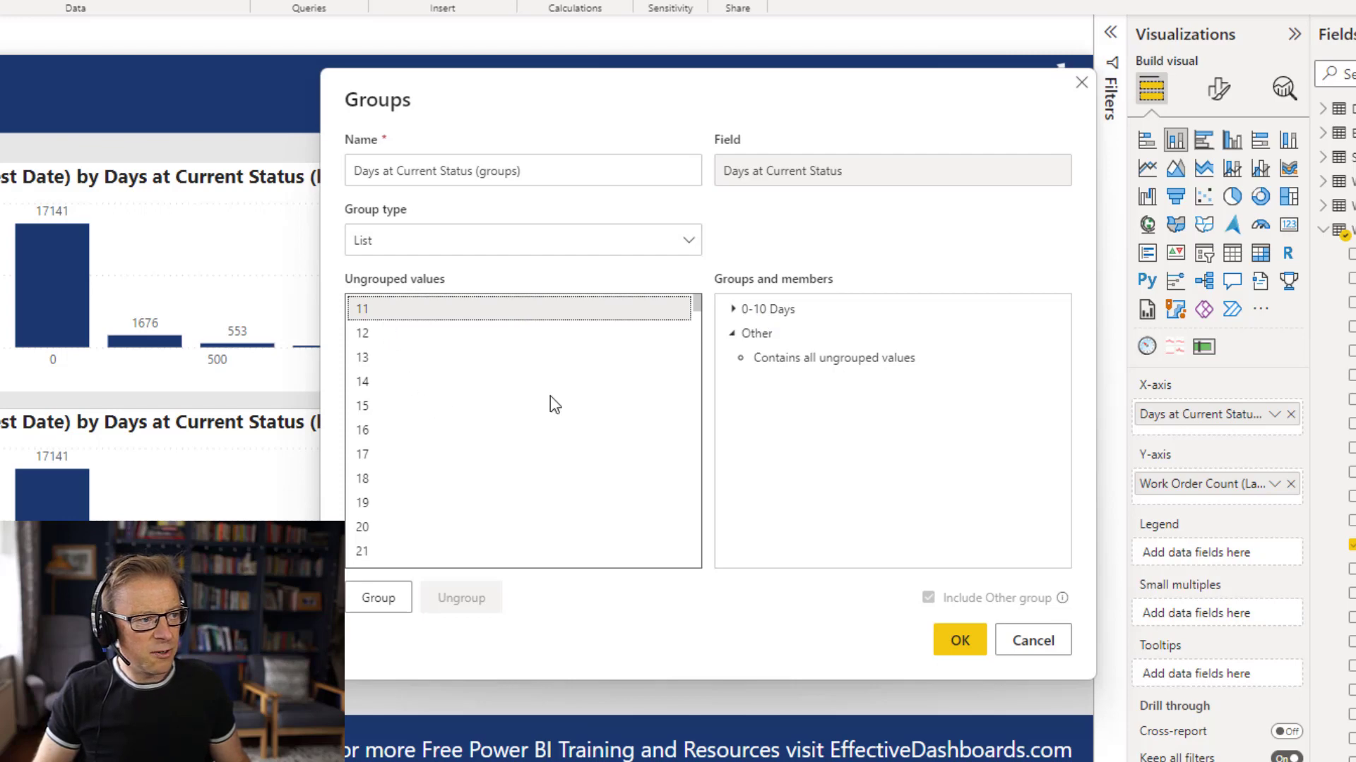
key(shift+Down)
key(shift+Down)
key(shift+Down)
key(shift+Down)
key(shift+Down)
key(shift+Down)
key(shift+Down)
key(shift+Down)
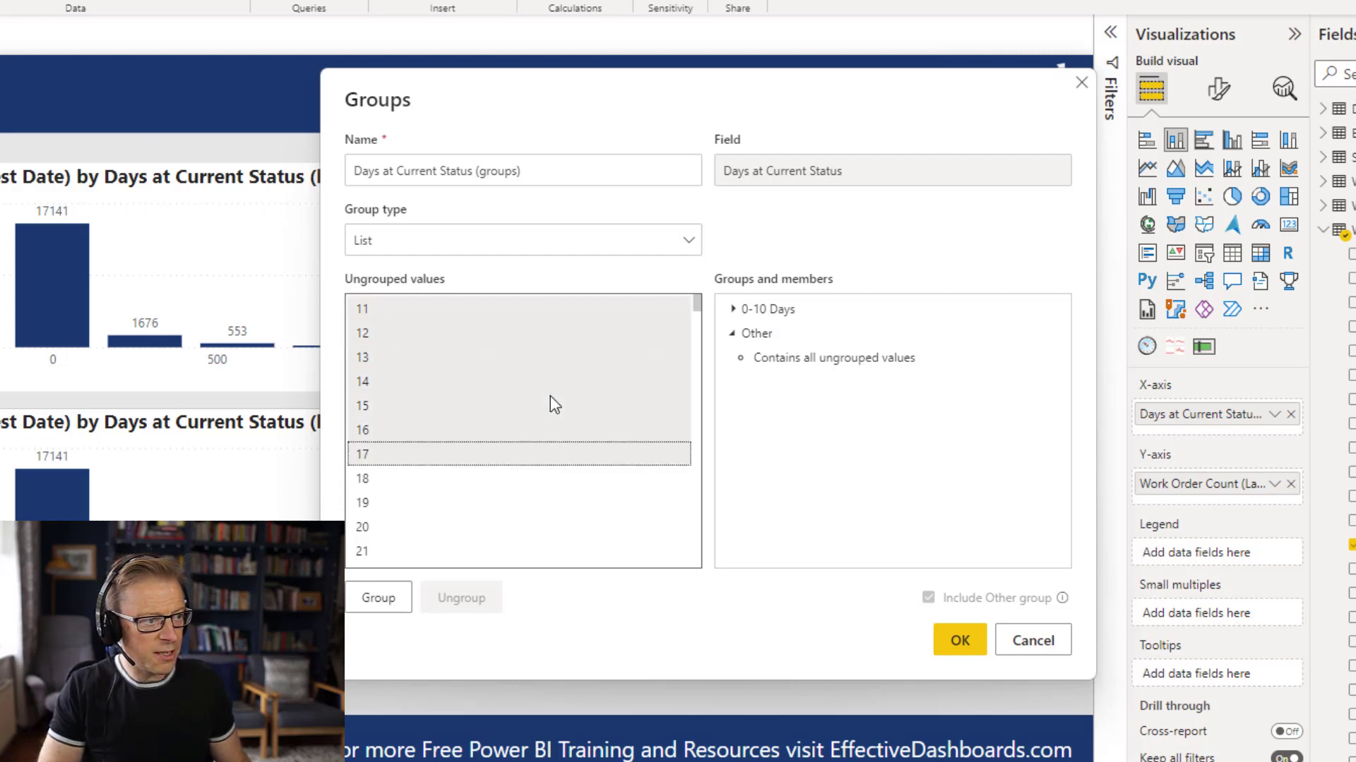
key(shift+Down)
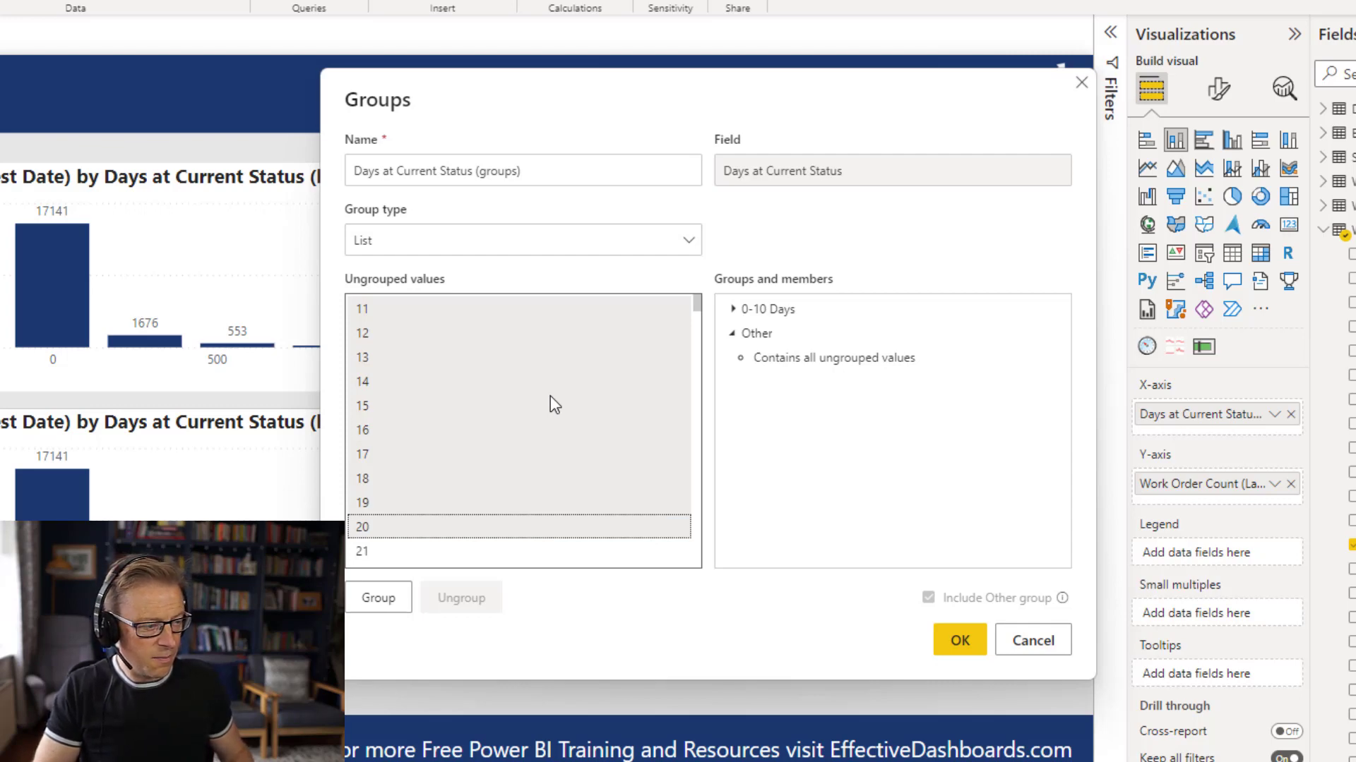
click(383, 600)
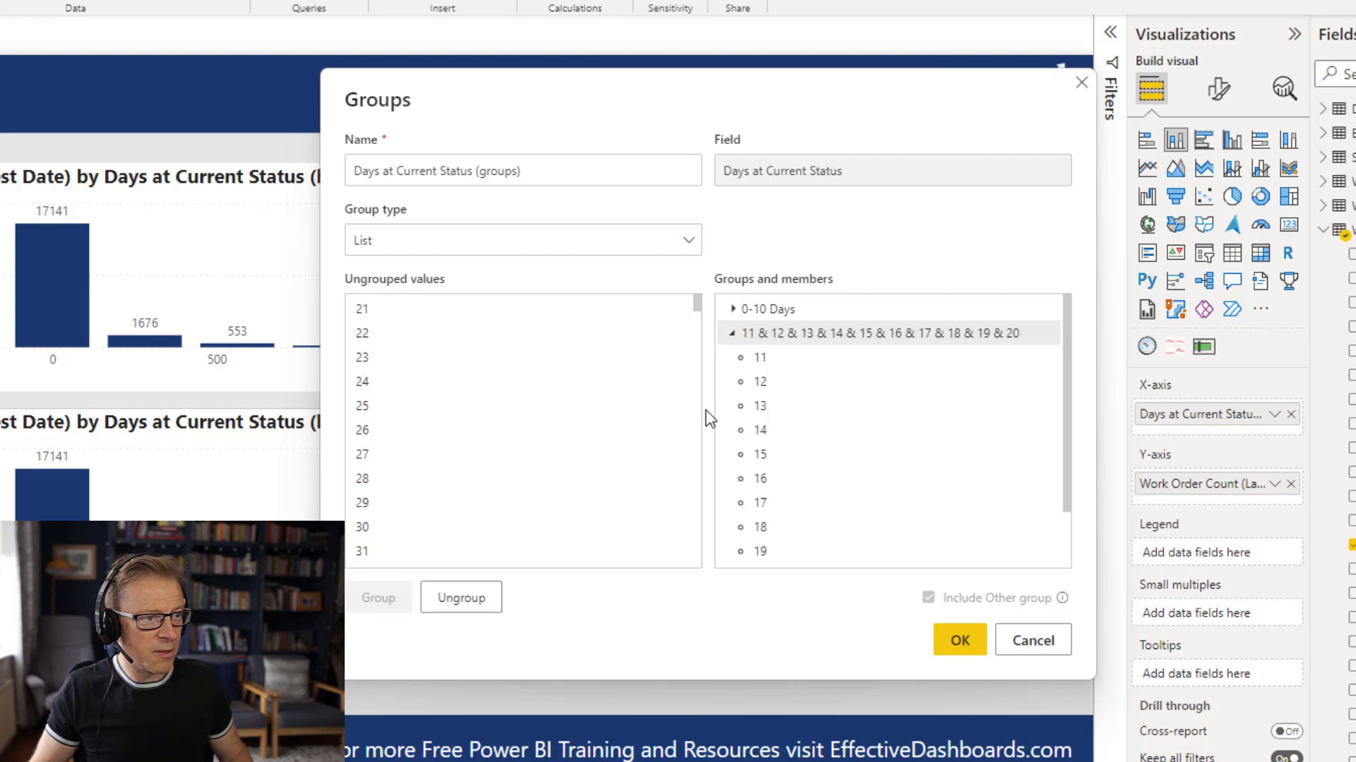
Rename the group of values 11 through 20 to "11-20 Days".
double_click(779, 333)
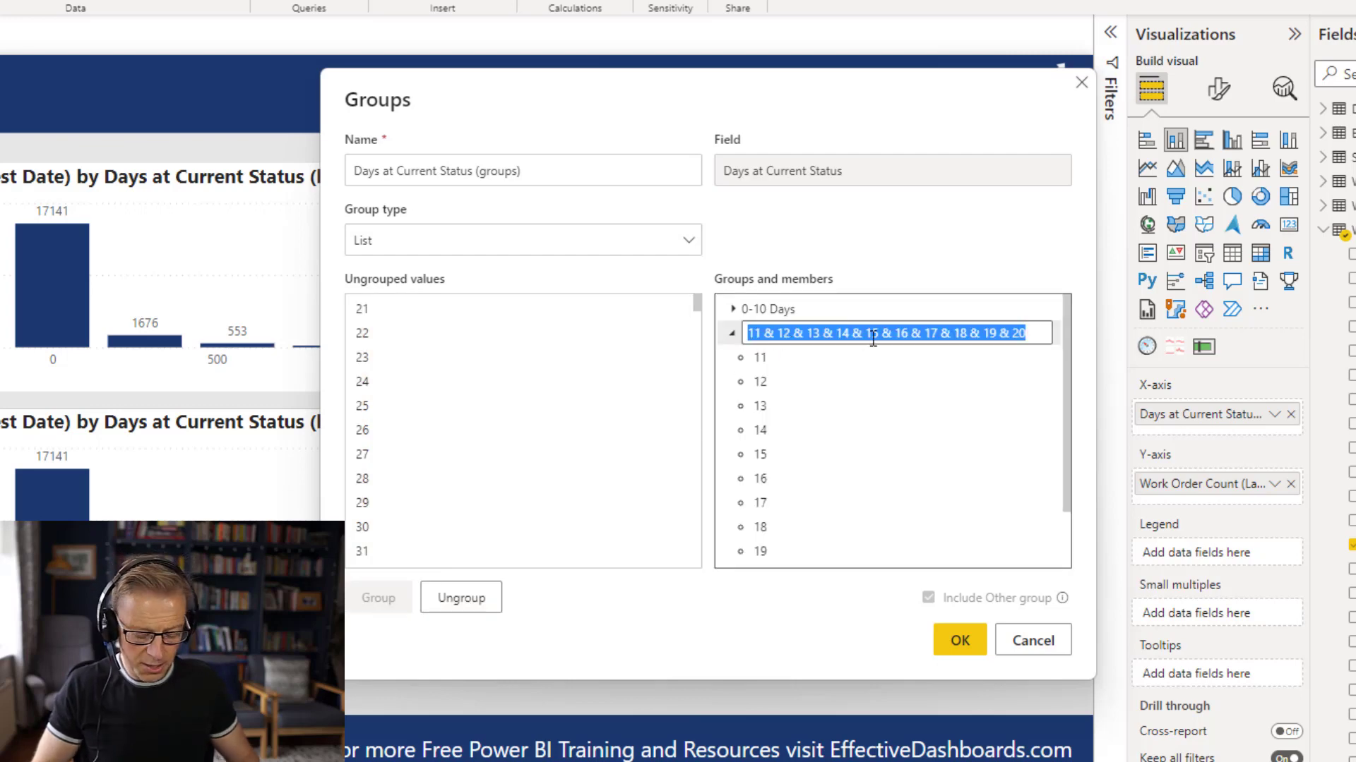
text(11-20 Days)
key(Return)
Combine the ungrouped values 21 through 50 into one group.
click(432, 314)
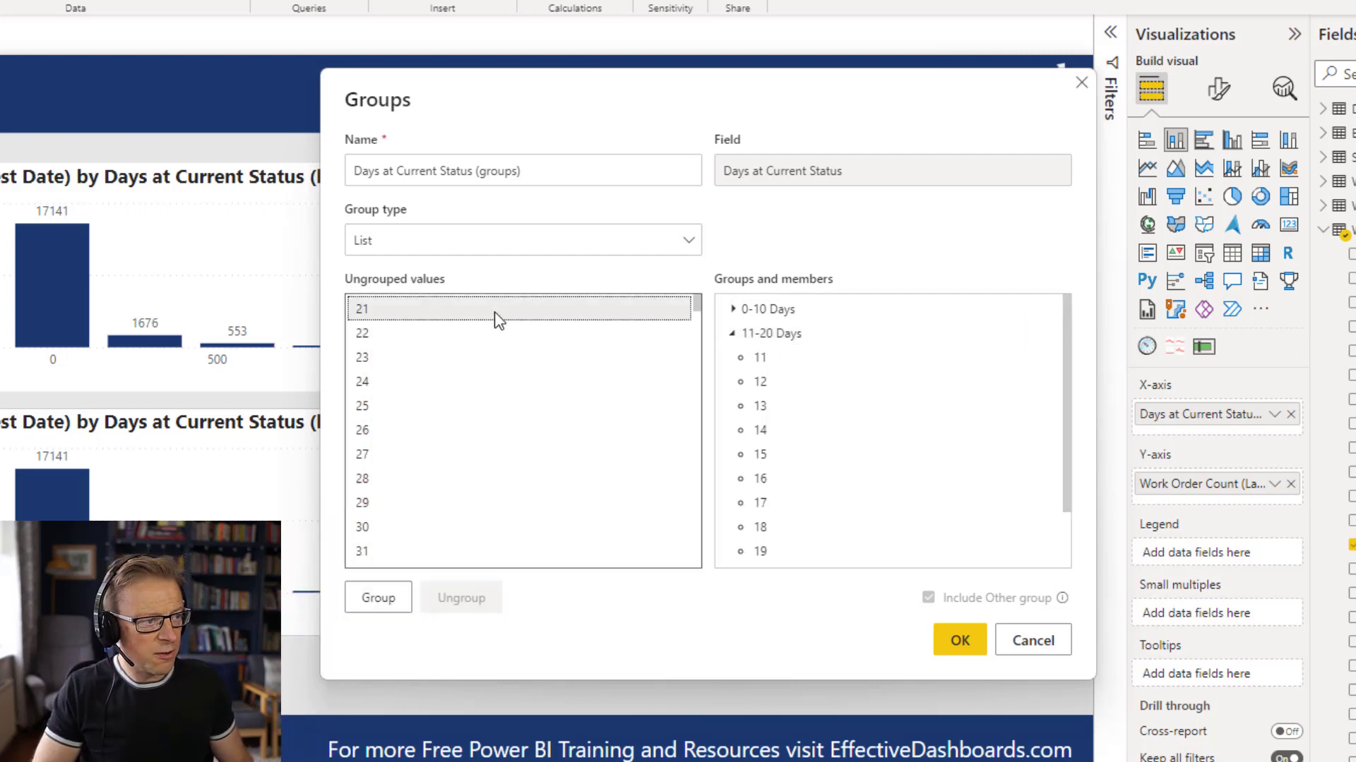
key(shift+Down)
key(shift+Down)
key(shift+Down)
key(shift+Down)
key(shift+Down)
key(shift+Down)
key(shift+Down)
key(shift+Down)
key(shift+Down)
key(shift+Down)
key(shift+Down)
key(shift+Down)
key(shift+Down)
key(shift+Down)
key(shift+Down)
key(shift+Down)
key(shift+Down)
key(shift+Down)
key(shift+Down)
key(shift+Down)
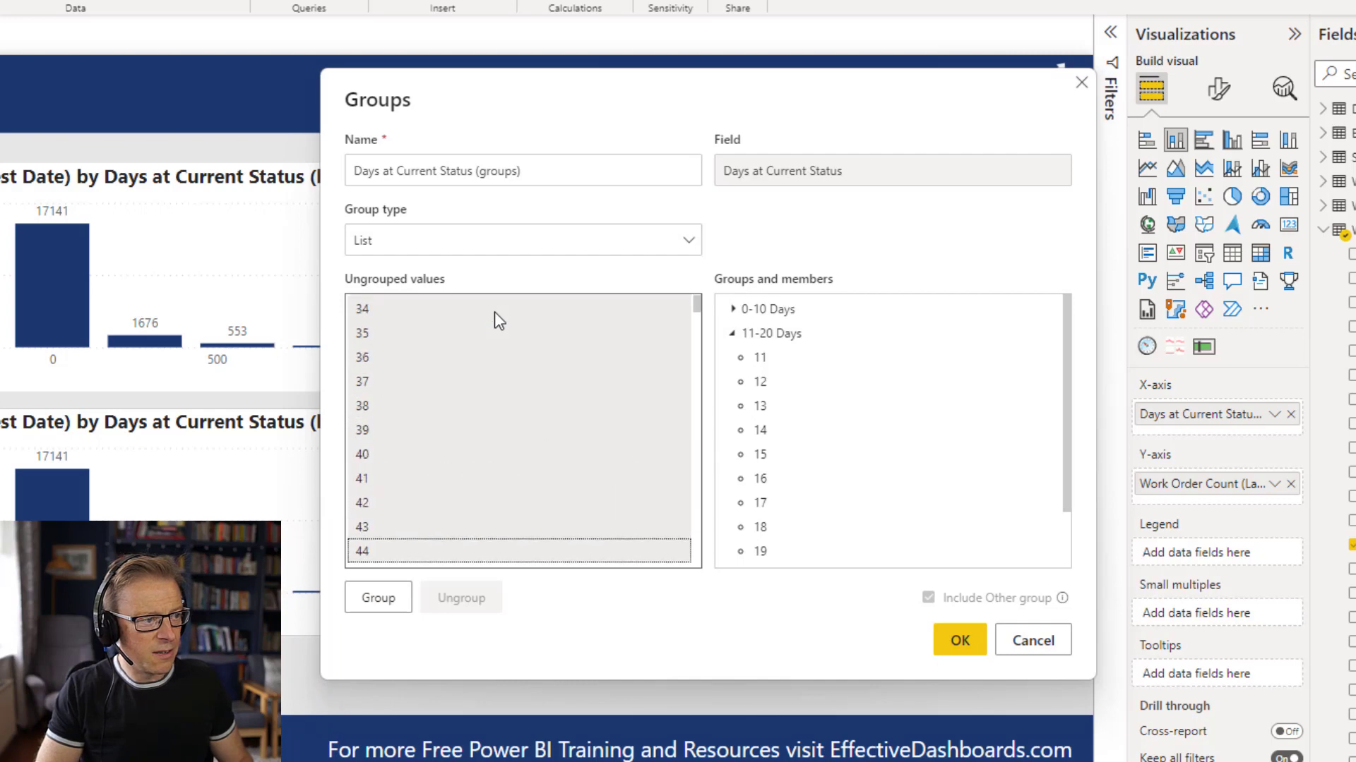
key(shift+Down)
key(shift+Down)
key(shift+Down)
key(shift+Down)
key(shift+Down)
key(shift+Down)
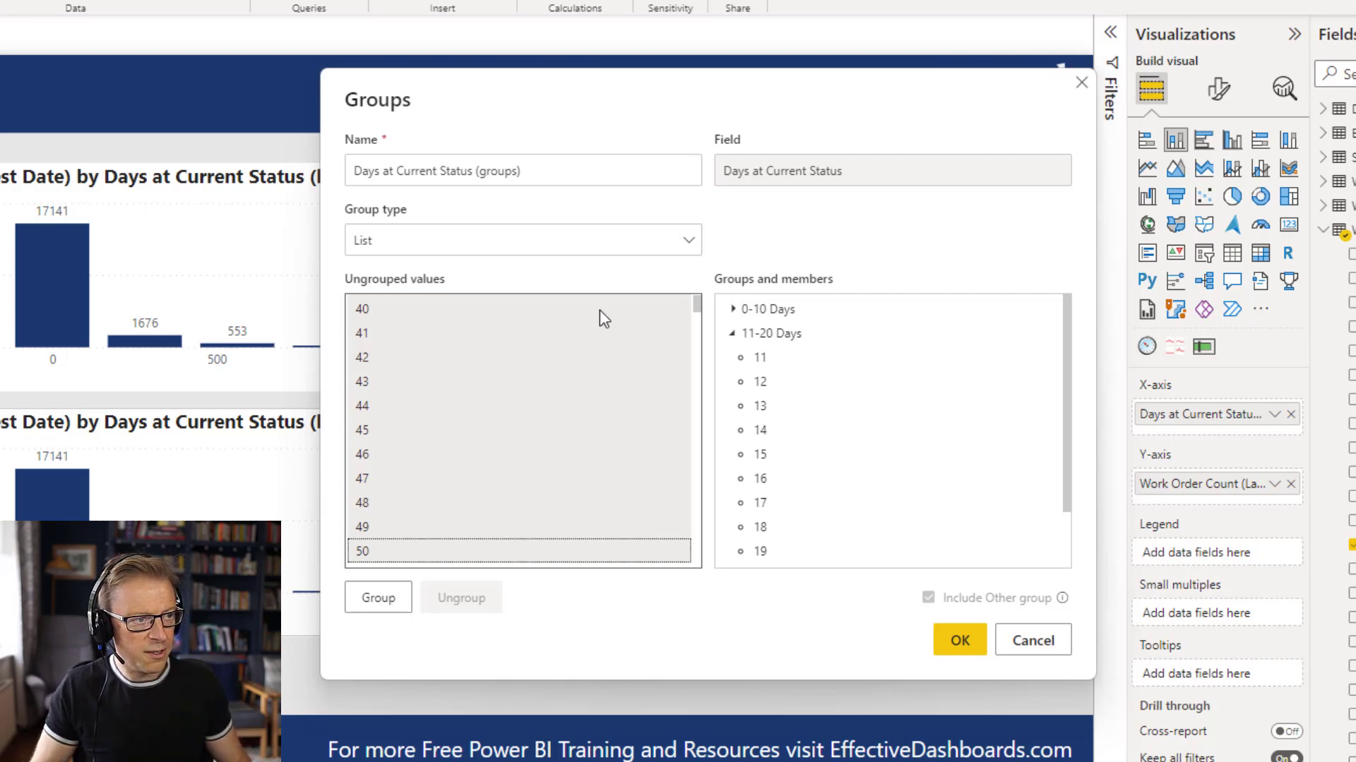
click(380, 600)
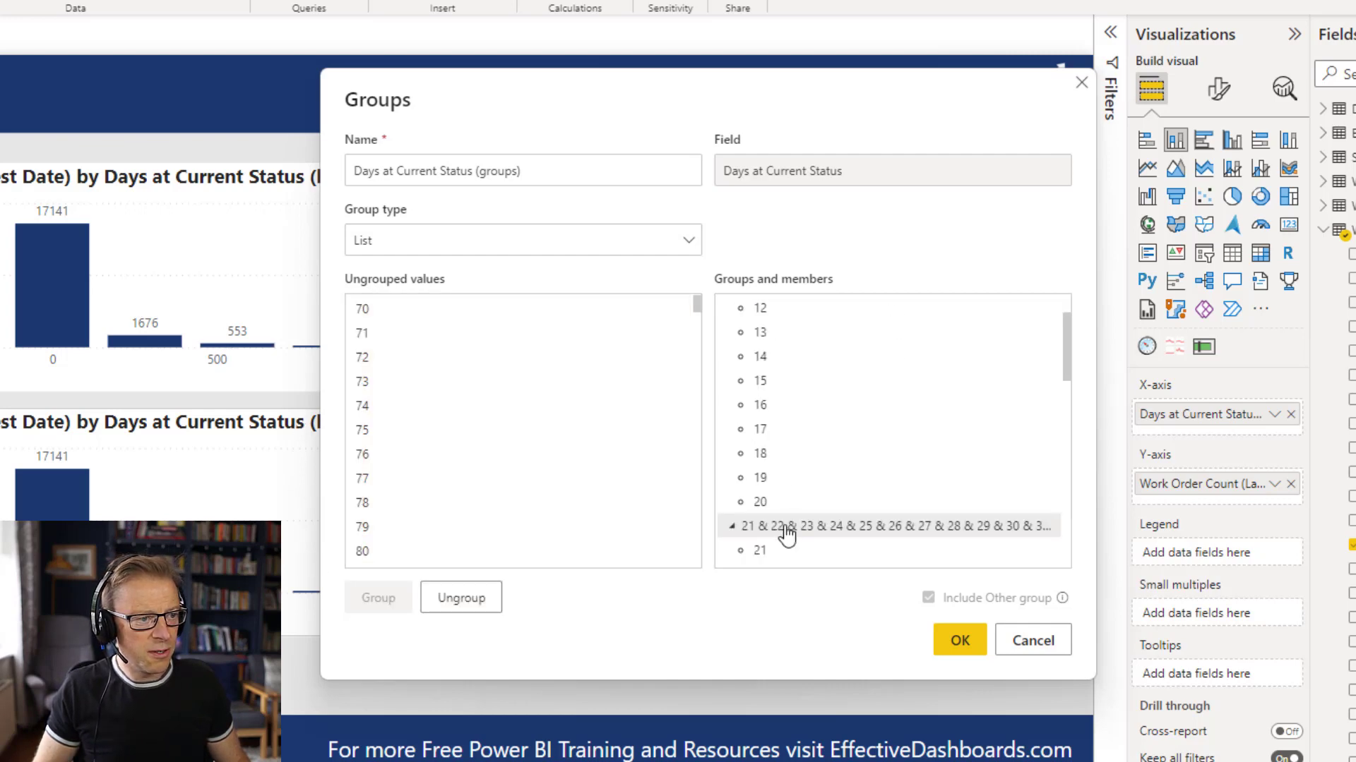
Collapse the 11-20 Days group, then rename the group of values 21 through 50 to "21-50 Days" and collapse it.
double_click(788, 535)
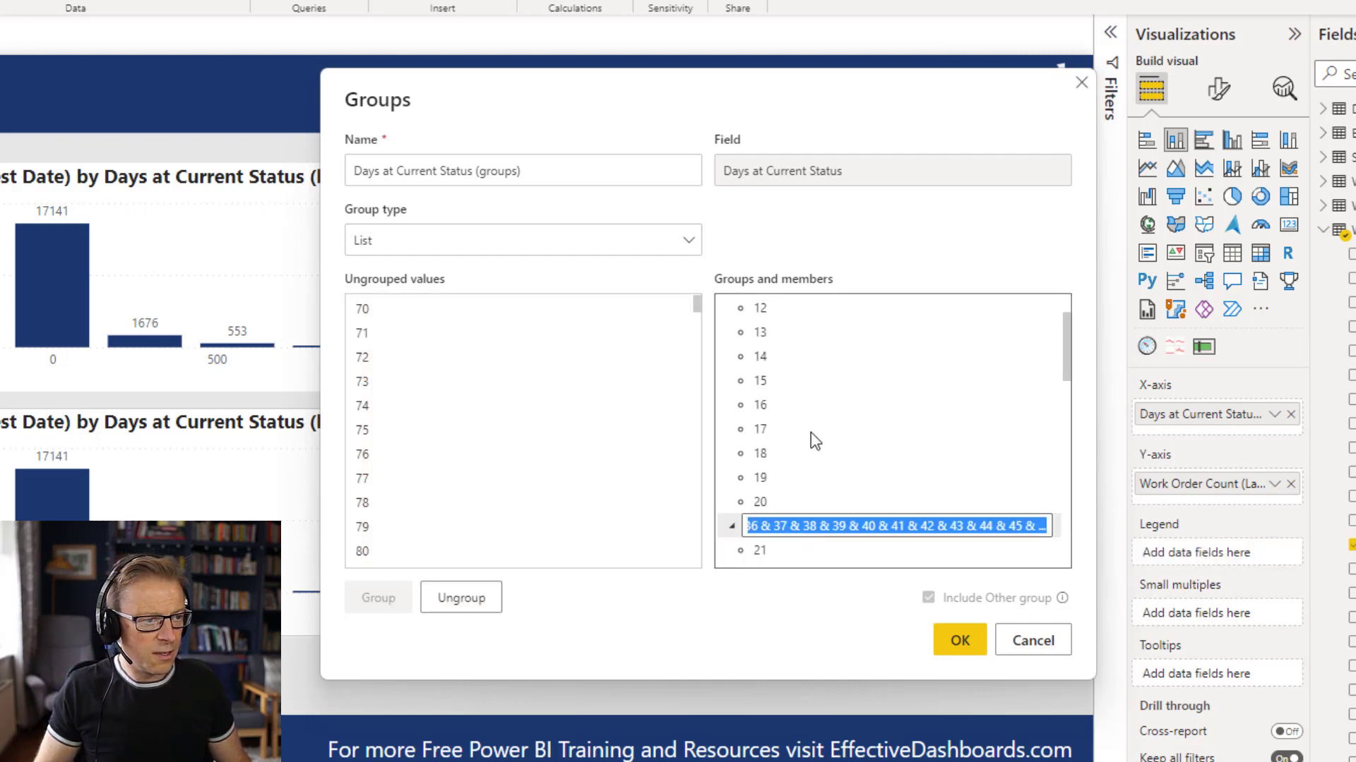
scroll(810, 432, up, 1)
scroll(734, 338, down, 1)
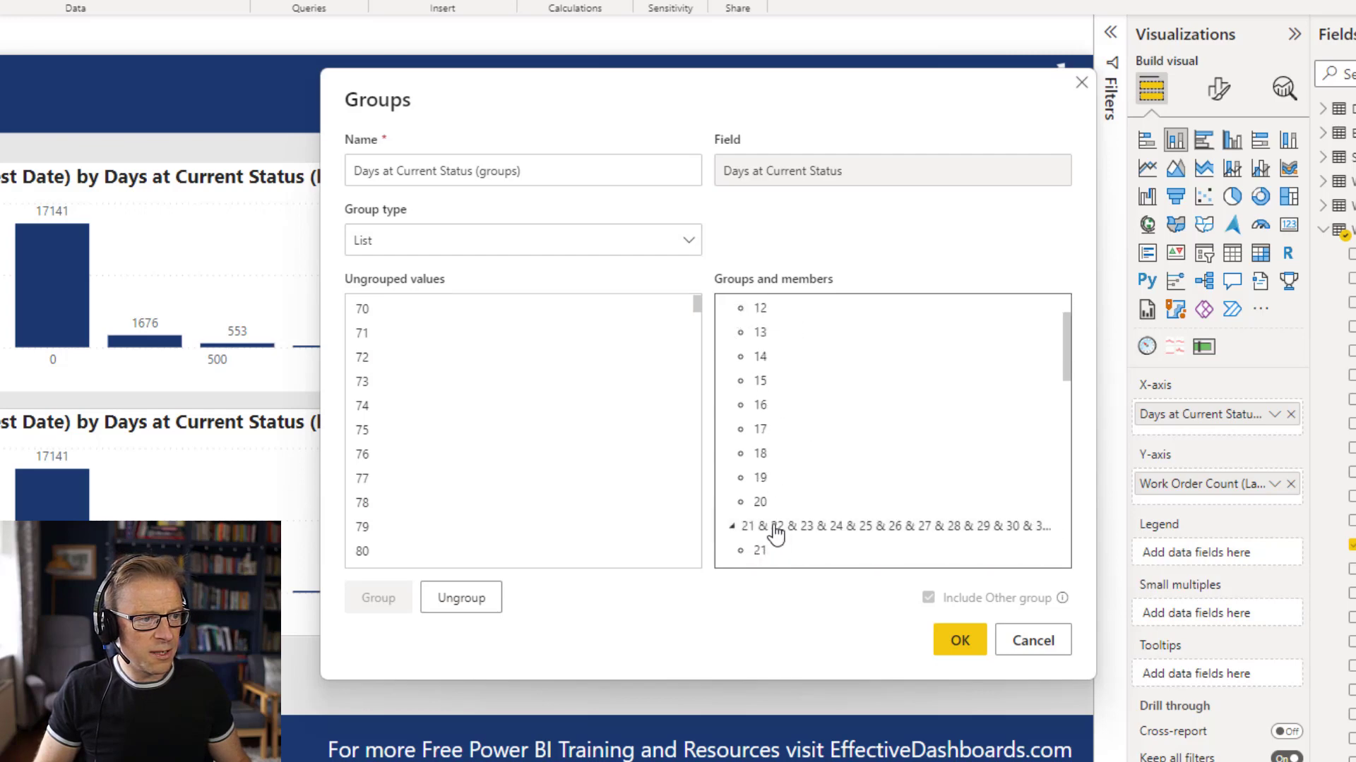
scroll(795, 447, up, 1)
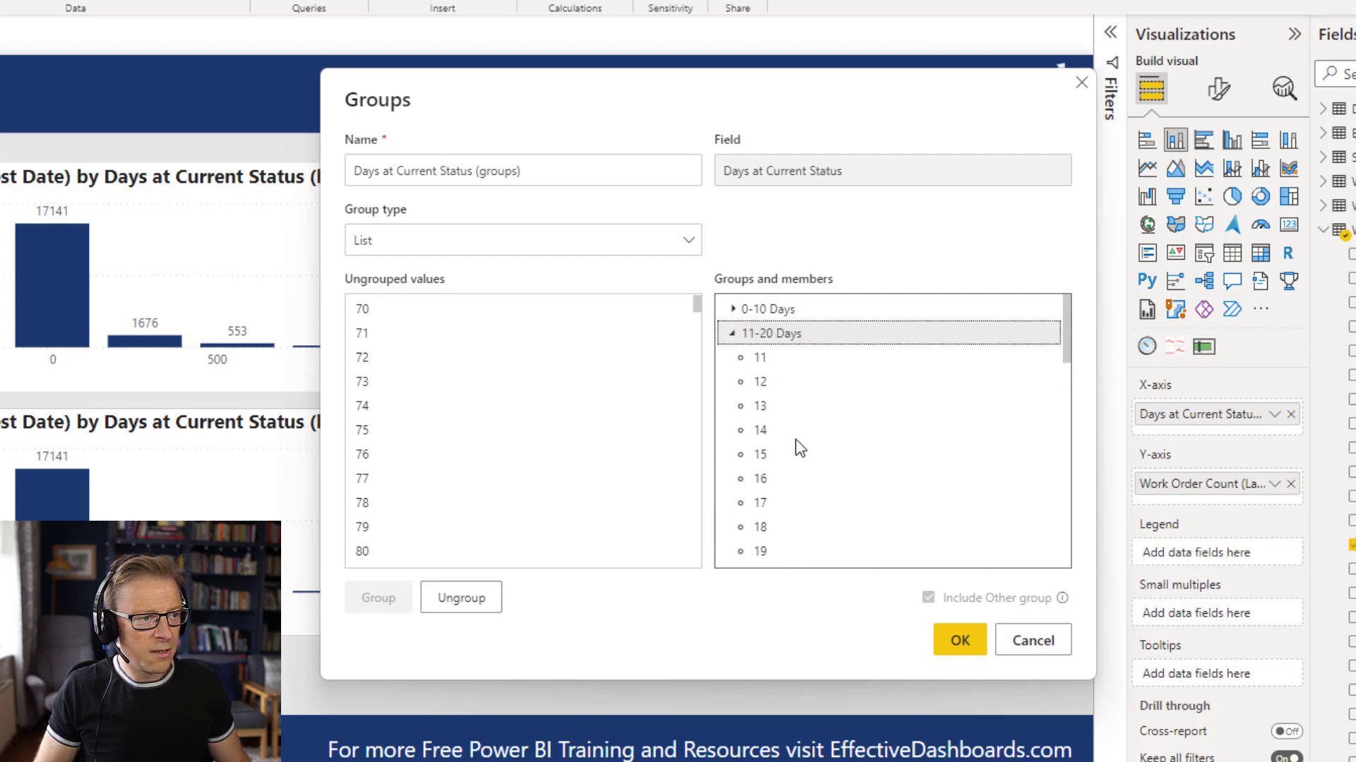
click(732, 334)
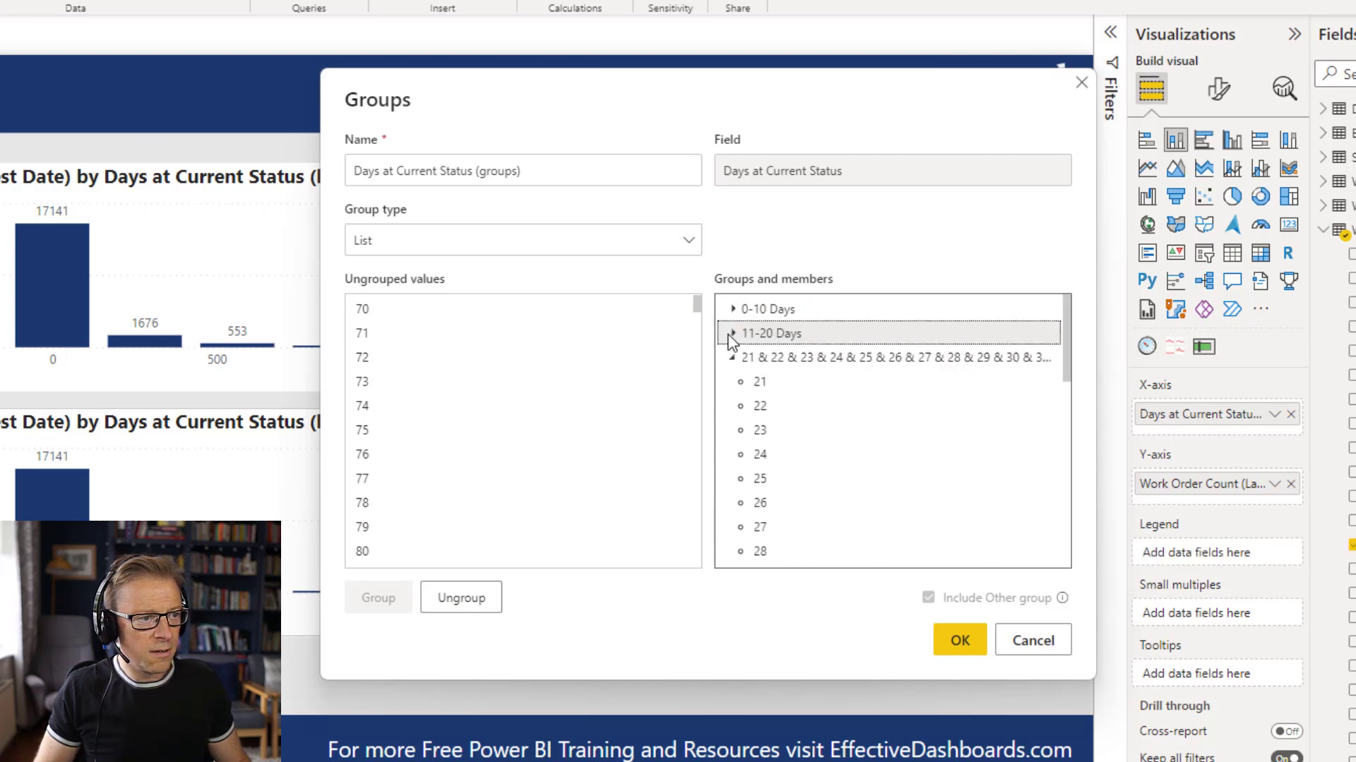
double_click(766, 357)
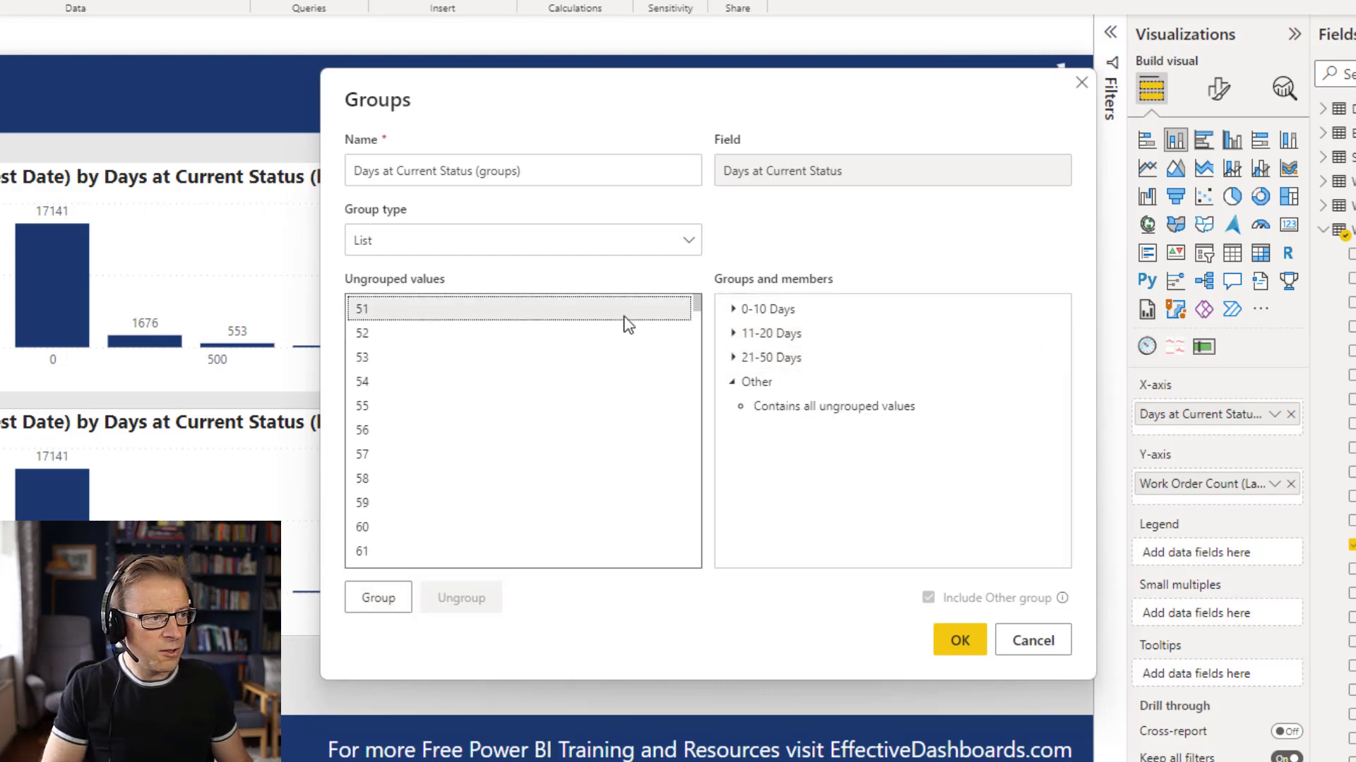
Combine the ungrouped values 51 through 100 into one group.
click(625, 316)
key(shift+Down)
key(shift+Down)
key(shift+Down)
key(shift+Down)
key(shift+Down)
key(shift+Down)
key(shift+Down)
key(shift+Down)
key(shift+Down)
key(shift+Down)
key(shift+Down)
key(shift+Down)
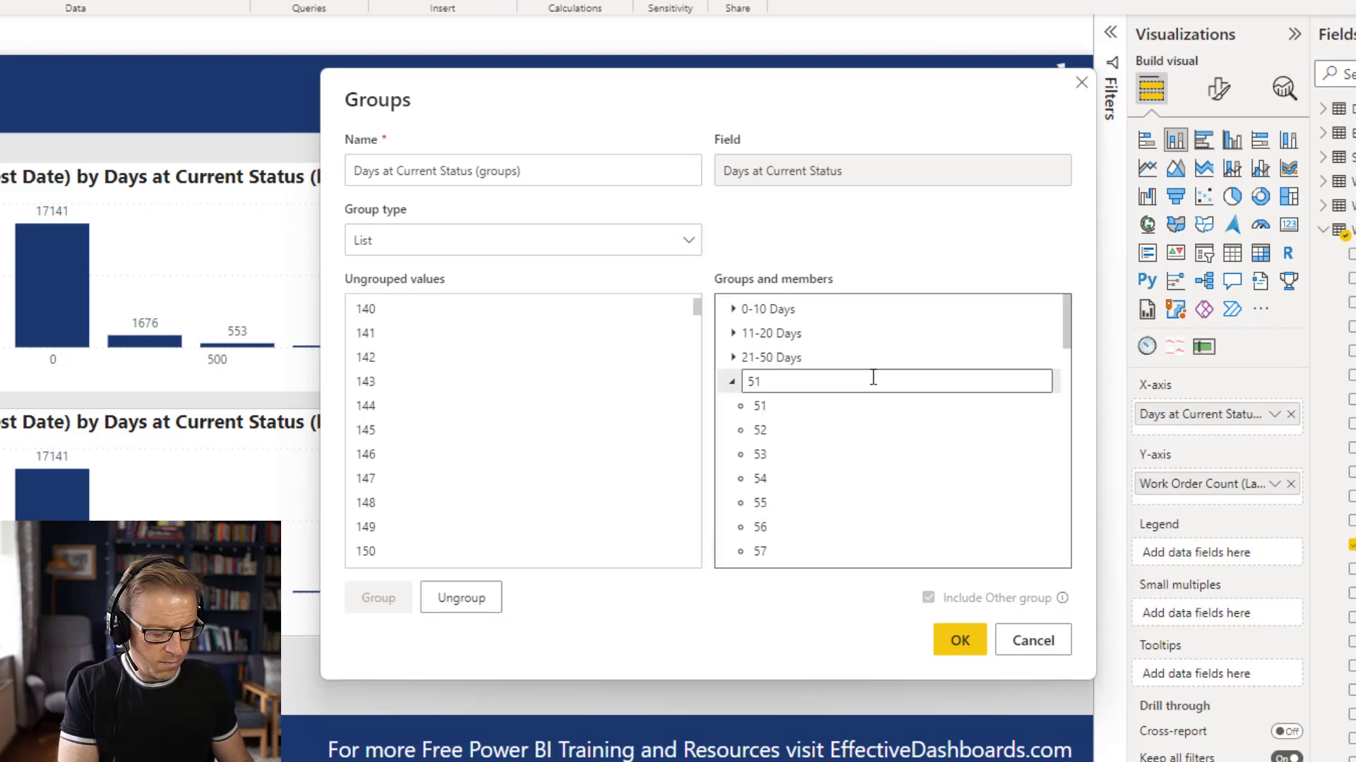
Rename the group of values 51 through 100 to "51-100 Days" and collapse its member list.
text(-)
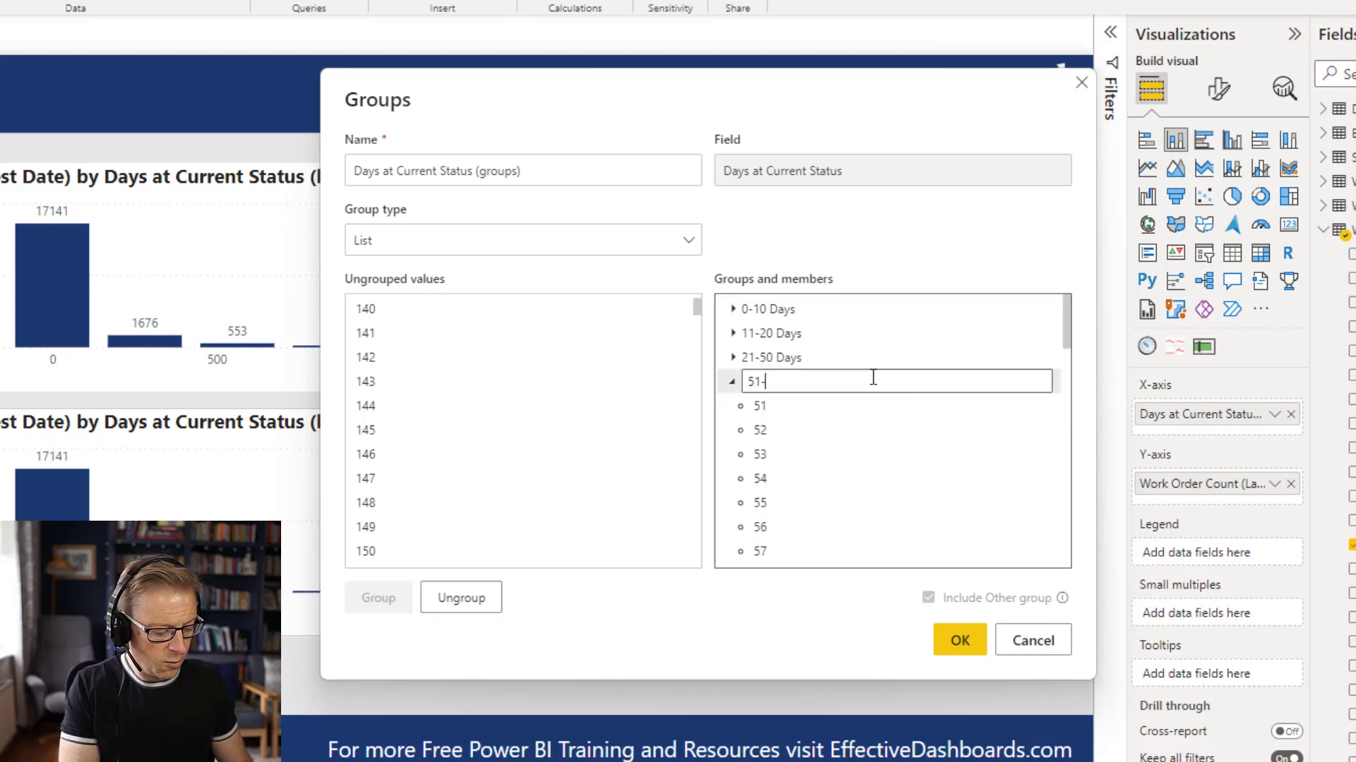
text(100 Days)
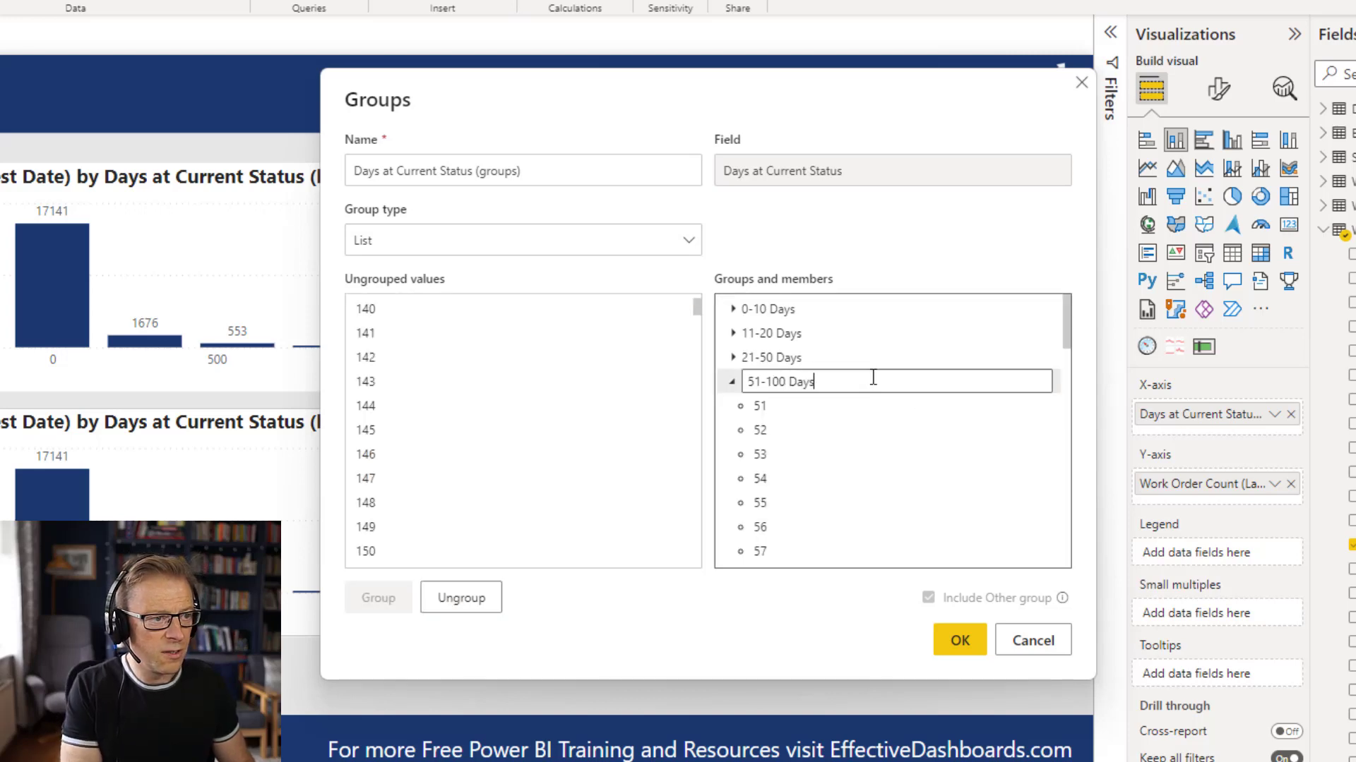
key(Return)
click(734, 382)
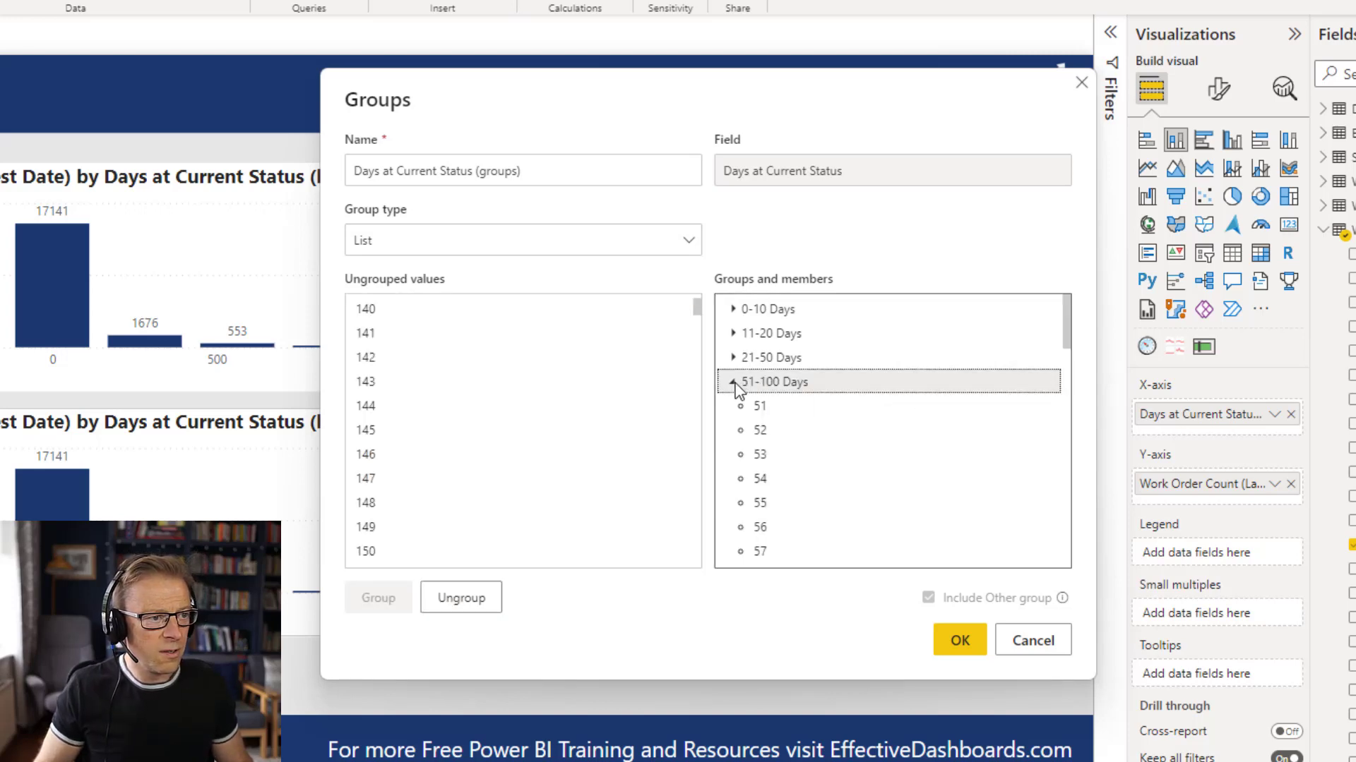
Combine the ungrouped values 101 through 265 into one group.
scroll(378, 318, up, 13)
click(384, 310)
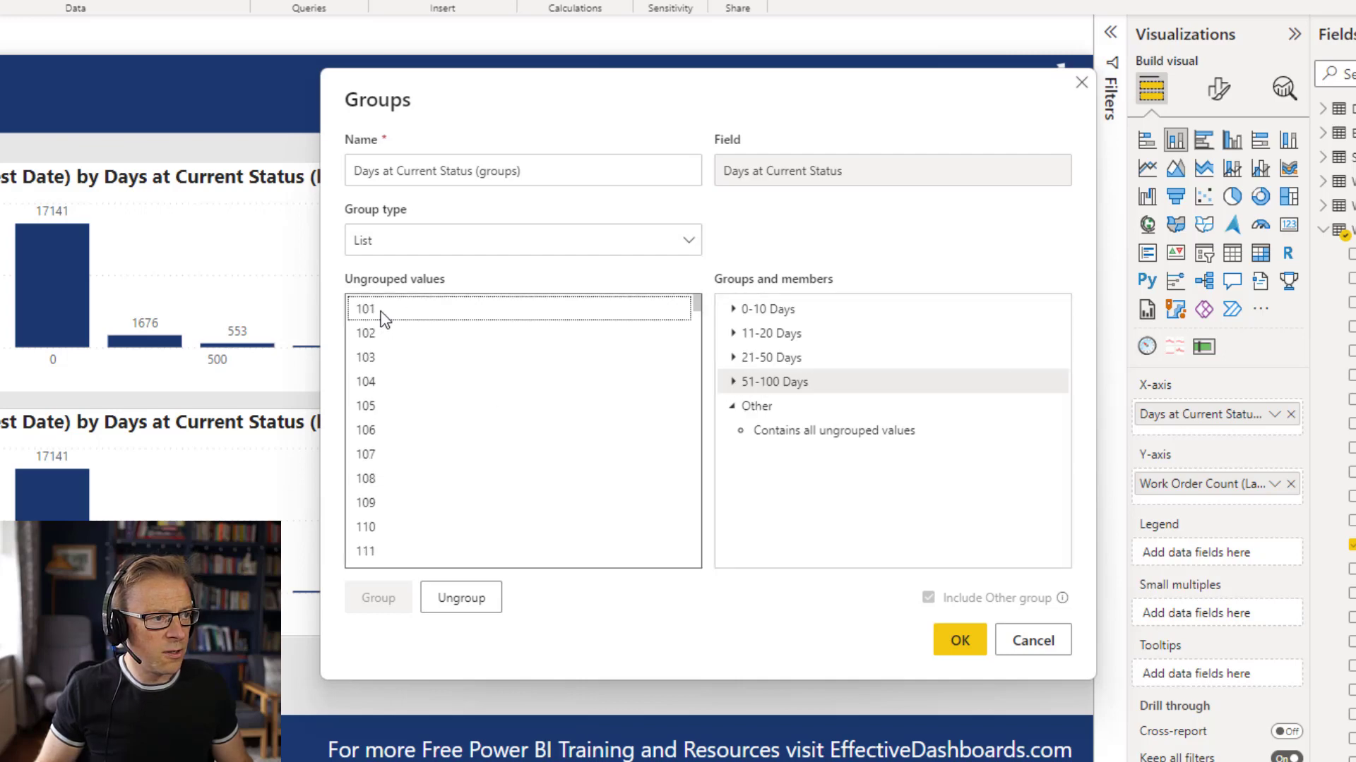
ctrl+click(644, 335)
key(shift+Down)
key(shift+Down)
key(shift+Down)
key(shift+Down)
key(shift+Down)
key(shift+Down)
key(shift+Down)
key(shift+Down)
key(shift+Down)
key(shift+Down)
key(shift+Down)
key(shift+Down)
key(shift+Down)
key(shift+Down)
key(shift+Down)
key(shift+Down)
key(shift+Down)
key(shift+Down)
key(shift+Down)
key(shift+Down)
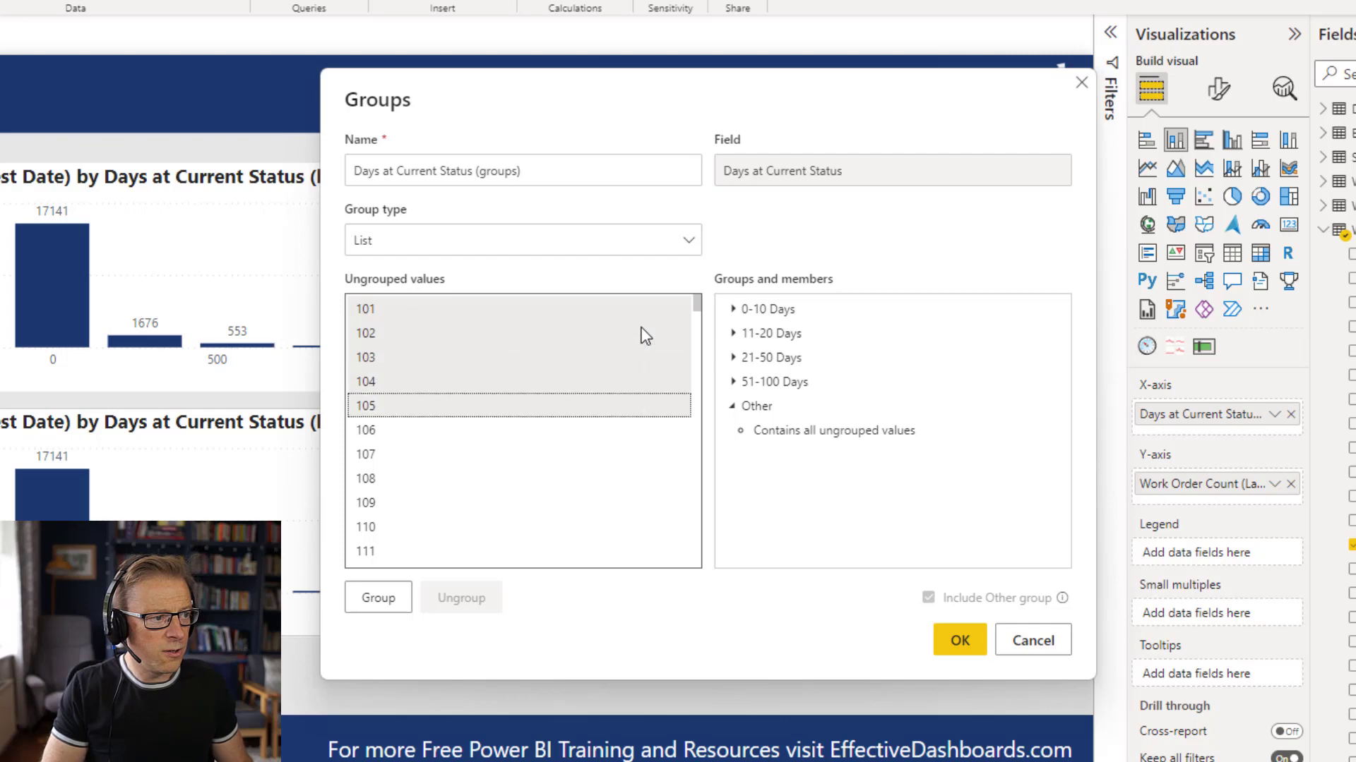
key(shift+Down)
key(shift+Down)
key(shift+Down)
key(shift+Down)
key(shift+Down)
key(shift+Down)
key(shift+Down)
key(shift+Down)
key(shift+Down)
key(shift+Down)
key(shift+Down)
key(shift+Down)
key(shift+Down)
key(shift+Down)
key(shift+Down)
key(shift+Down)
key(shift+Down)
key(shift+Down)
key(shift+Down)
key(shift+Down)
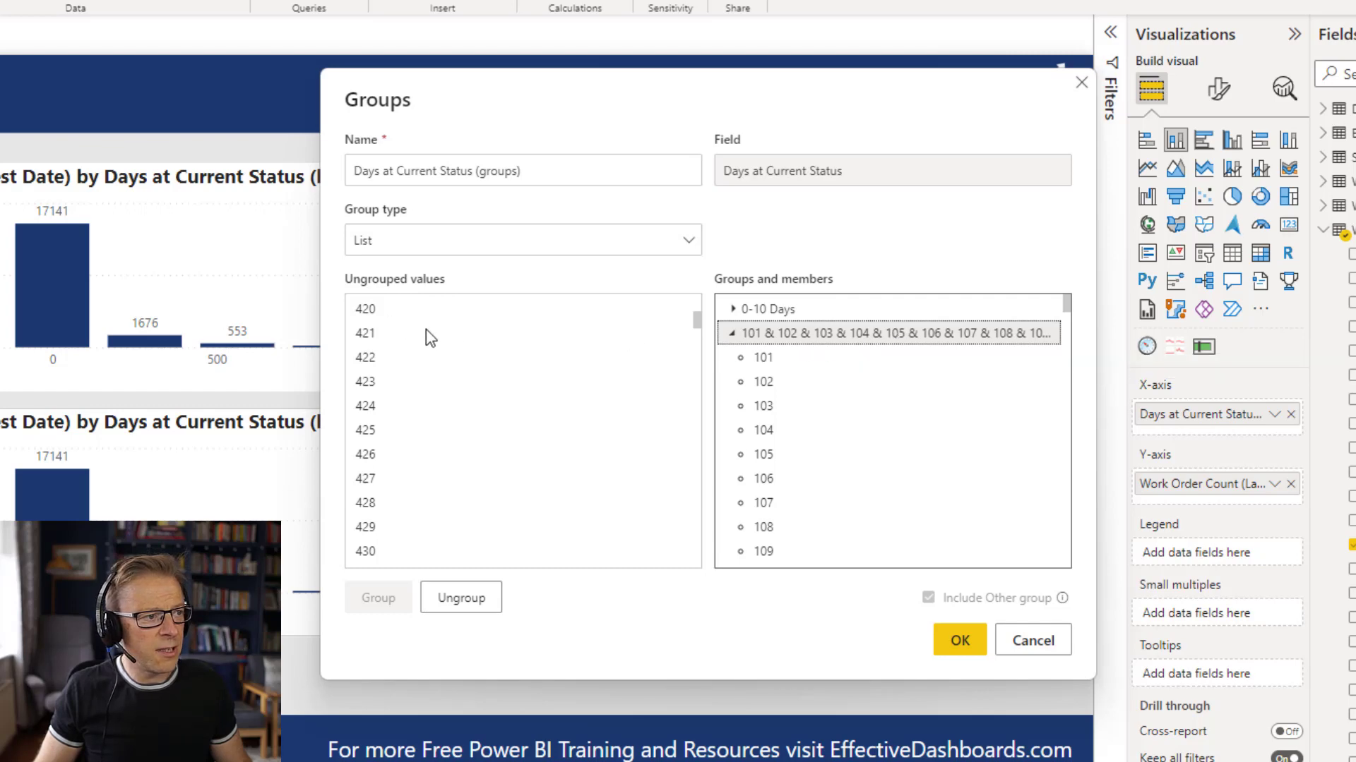
Add the ungrouped values 266 through 365 to the existing group that starts at 101.
scroll(437, 332, up, 5)
drag(696, 317, 698, 304)
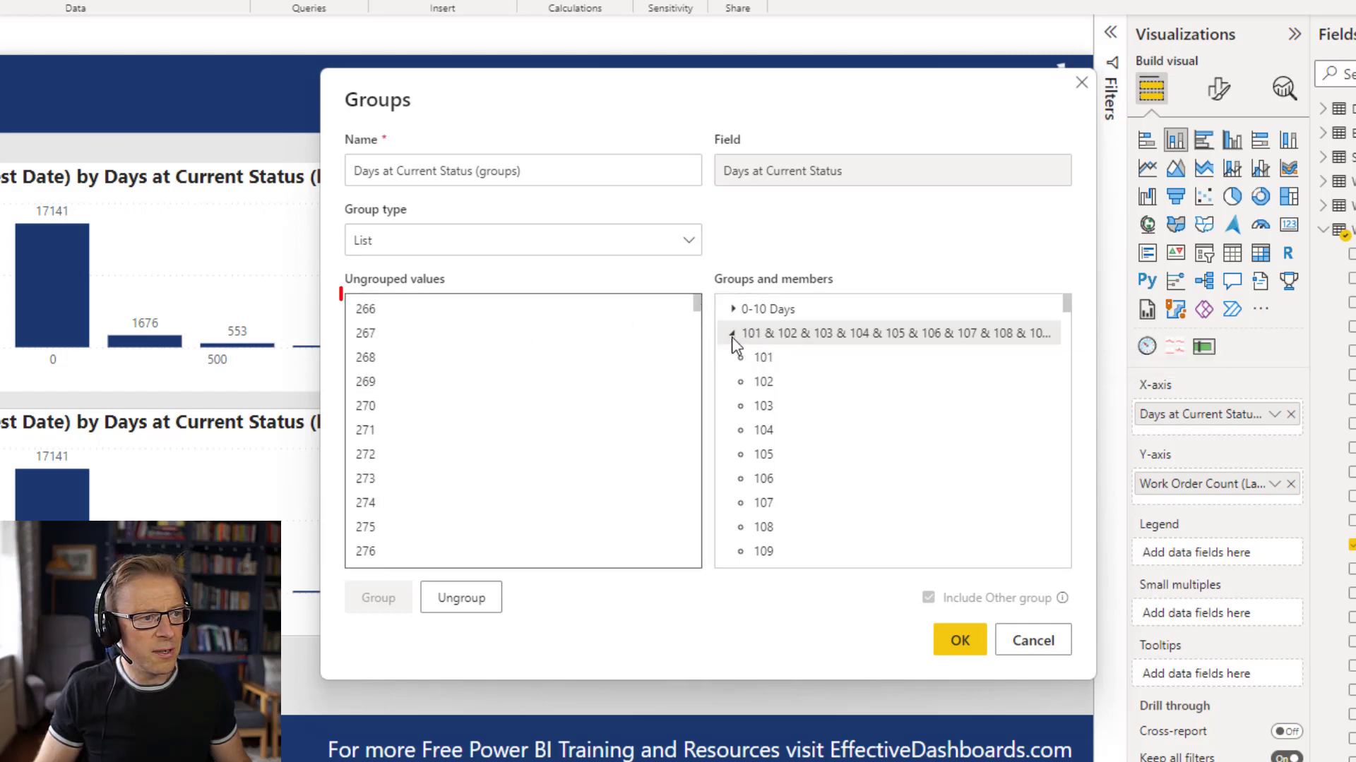
click(417, 315)
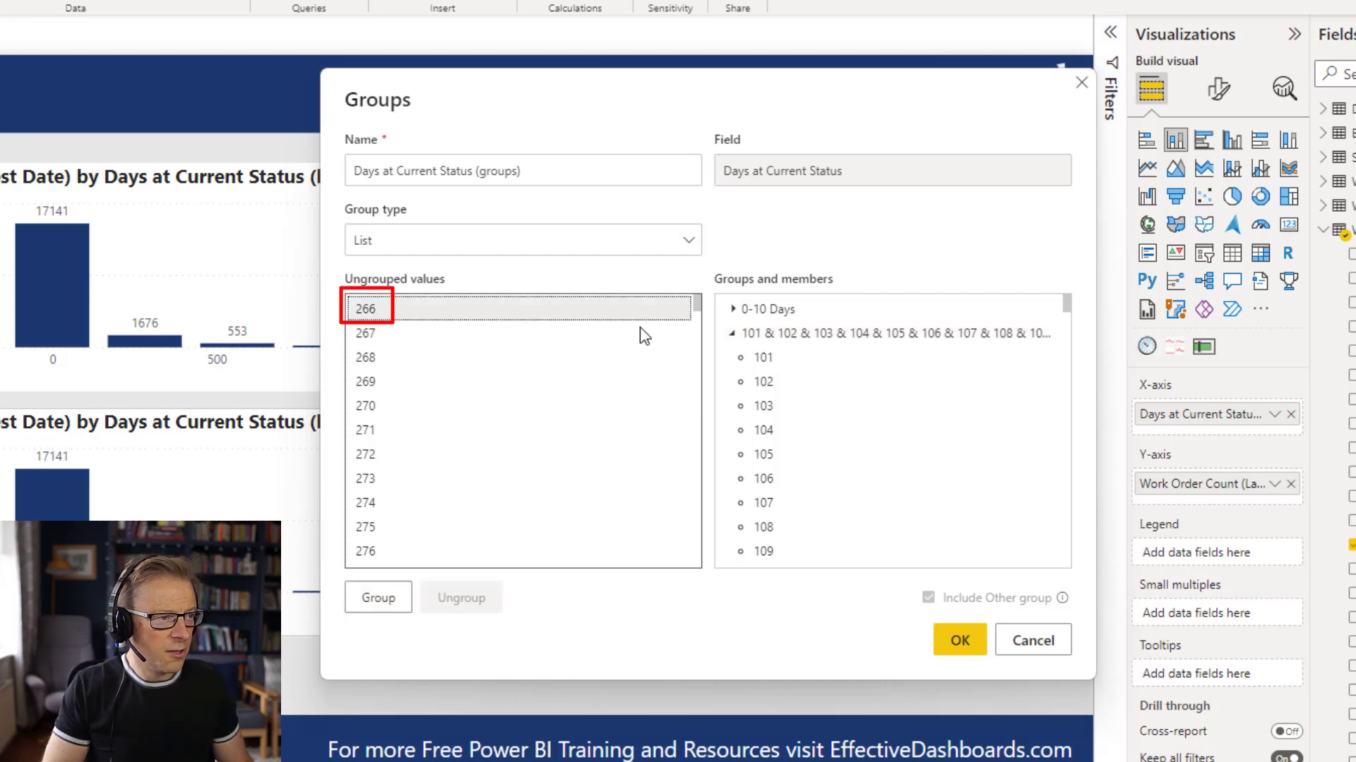
key(shift+Down)
key(shift+Down)
key(shift+Down)
key(shift+Down)
key(shift+Down)
key(shift+Down)
key(shift+Down)
key(shift+Down)
key(shift+Down)
key(shift+Down)
key(shift+Down)
key(shift+Down)
key(shift+Down)
key(shift+Down)
key(shift+Down)
key(shift+Down)
key(shift+Down)
key(shift+Down)
key(shift+Down)
key(shift+Down)
key(shift+Down)
key(shift+Down)
key(shift+Down)
key(shift+Down)
key(shift+Down)
key(shift+Down)
key(shift+Down)
key(shift+Down)
key(shift+Down)
key(shift+Down)
key(shift+Down)
key(shift+Down)
key(shift+Down)
key(shift+Down)
key(shift+Down)
key(shift+Down)
key(shift+Down)
key(shift+Down)
key(shift+Down)
key(shift+Down)
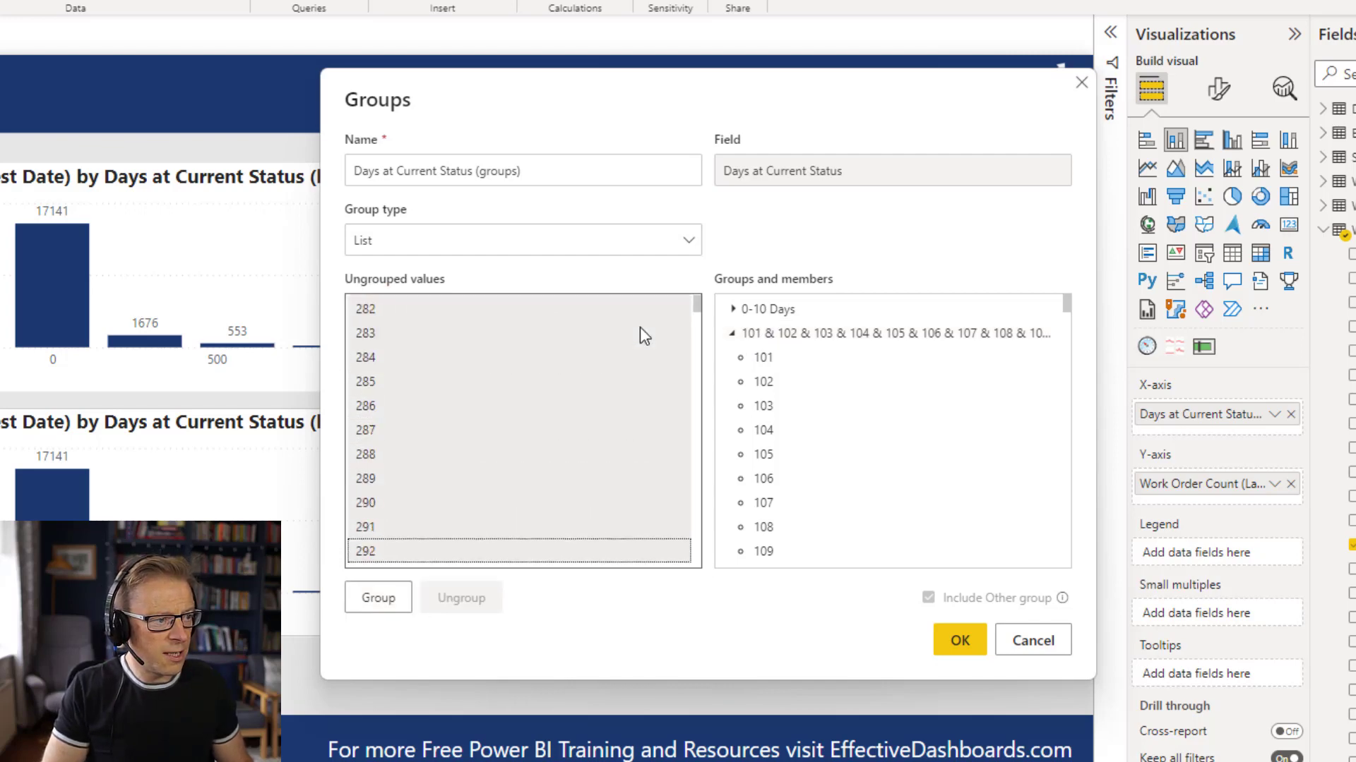
key(shift+Down)
key(shift+Down)
key(shift+Down)
key(shift+Down)
key(shift+Down)
key(shift+Down)
key(shift+Down)
key(shift+Down)
key(shift+Down)
key(shift+Down)
key(shift+Down)
key(shift+Down)
key(shift+Down)
key(shift+Down)
key(shift+Down)
key(shift+Down)
key(shift+Down)
key(shift+Down)
key(shift+Down)
key(shift+Down)
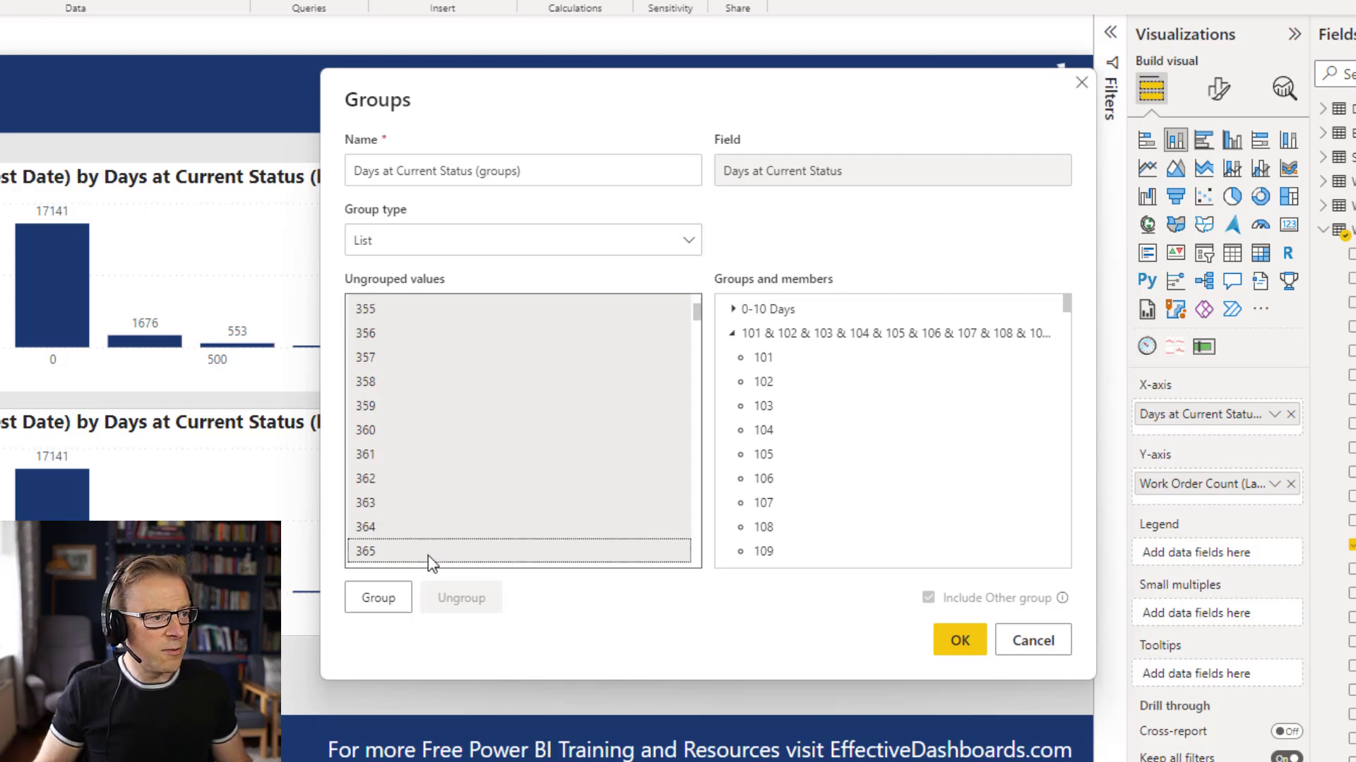
ctrl+click(788, 338)
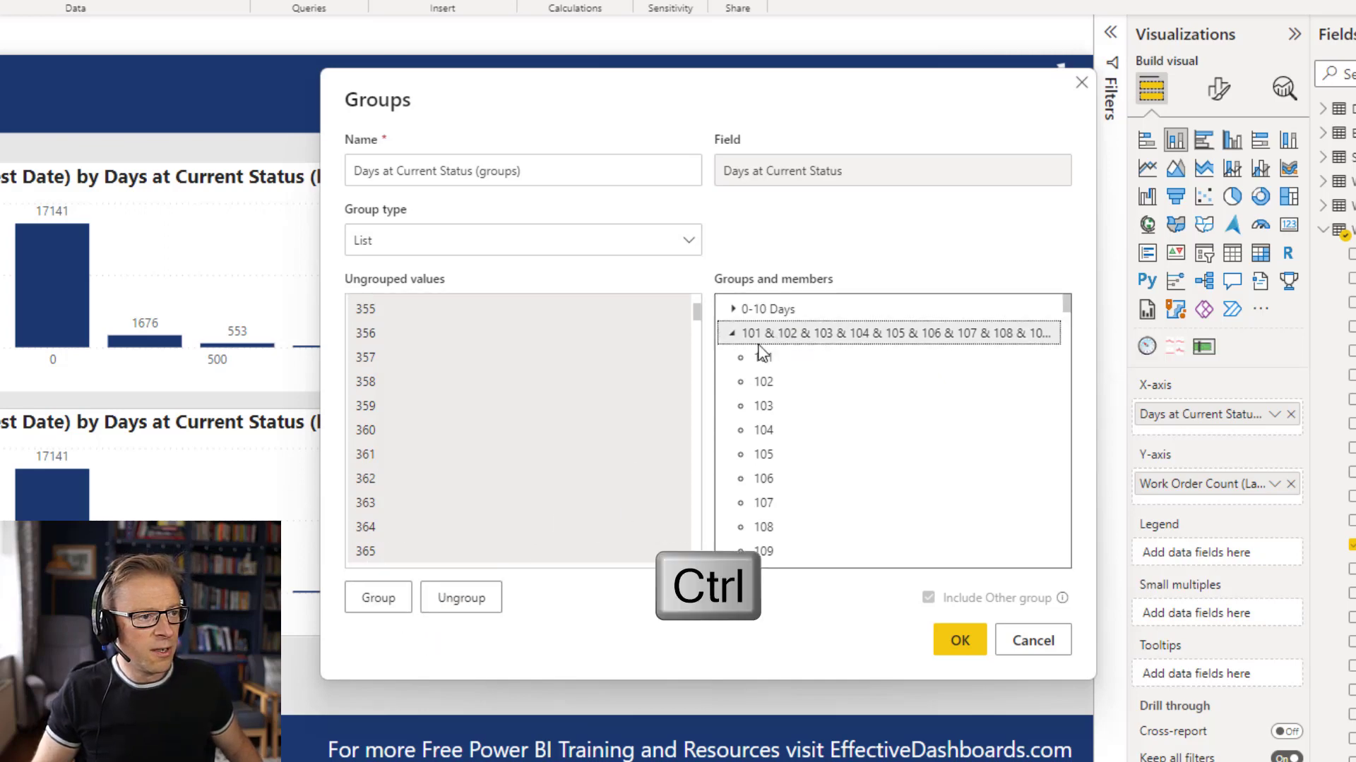
click(378, 604)
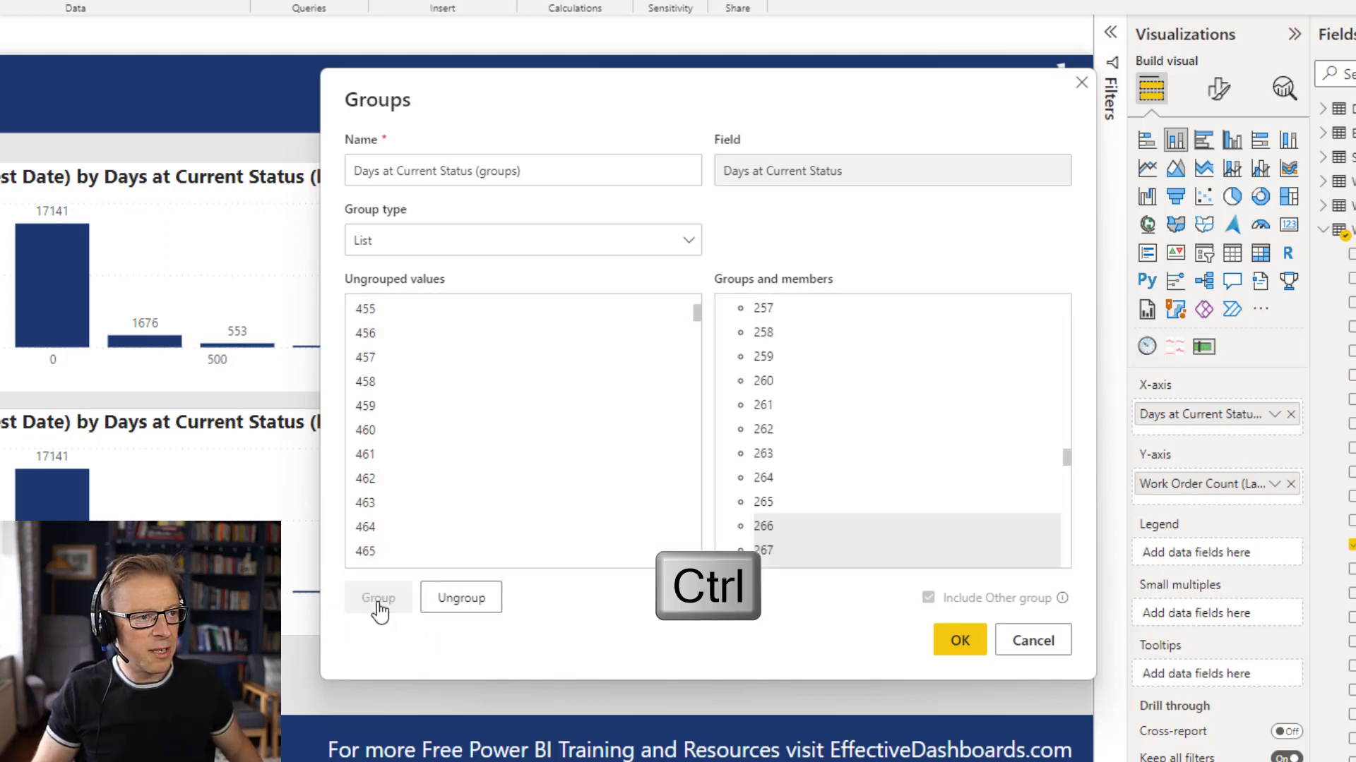
Collapse the group of values 101 through 365 and rename it to "101 - 365".
scroll(832, 484, up, 6)
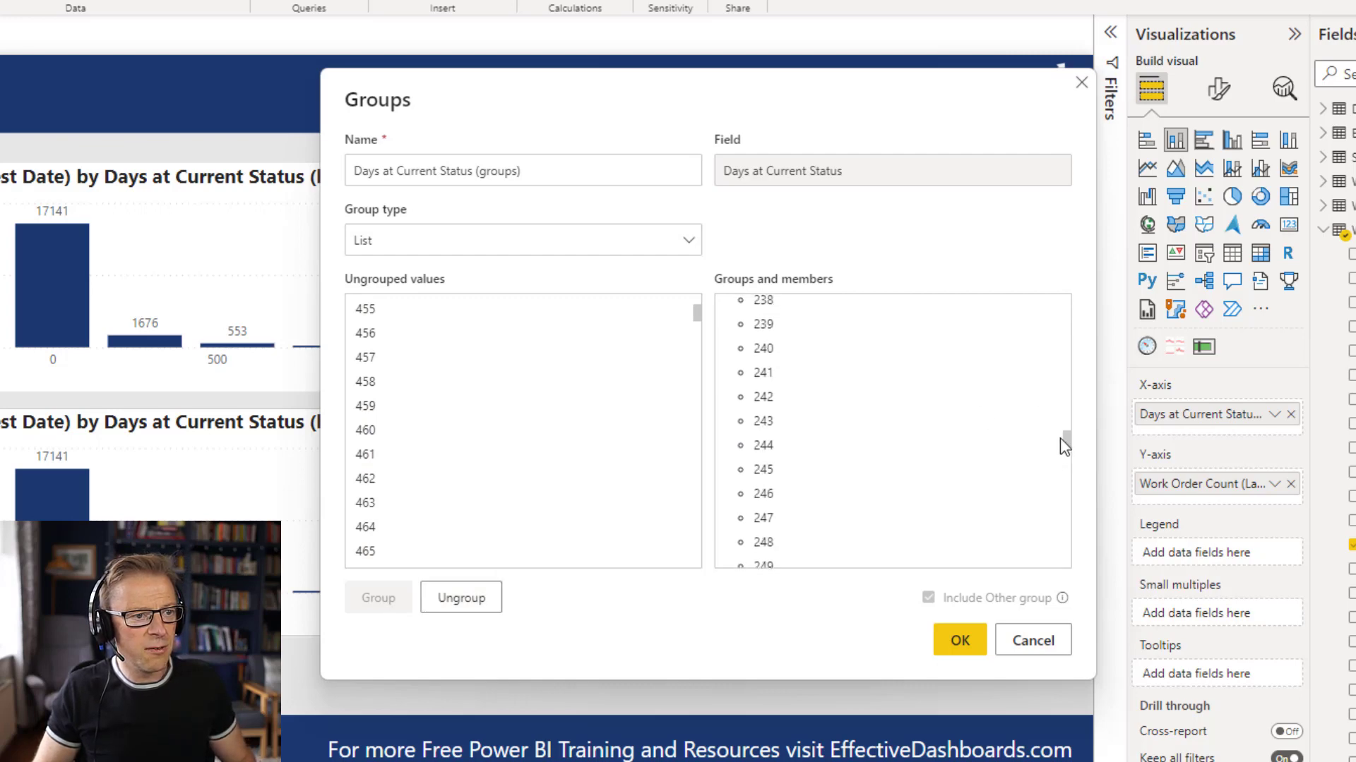
drag(1064, 439, 1071, 286)
click(733, 334)
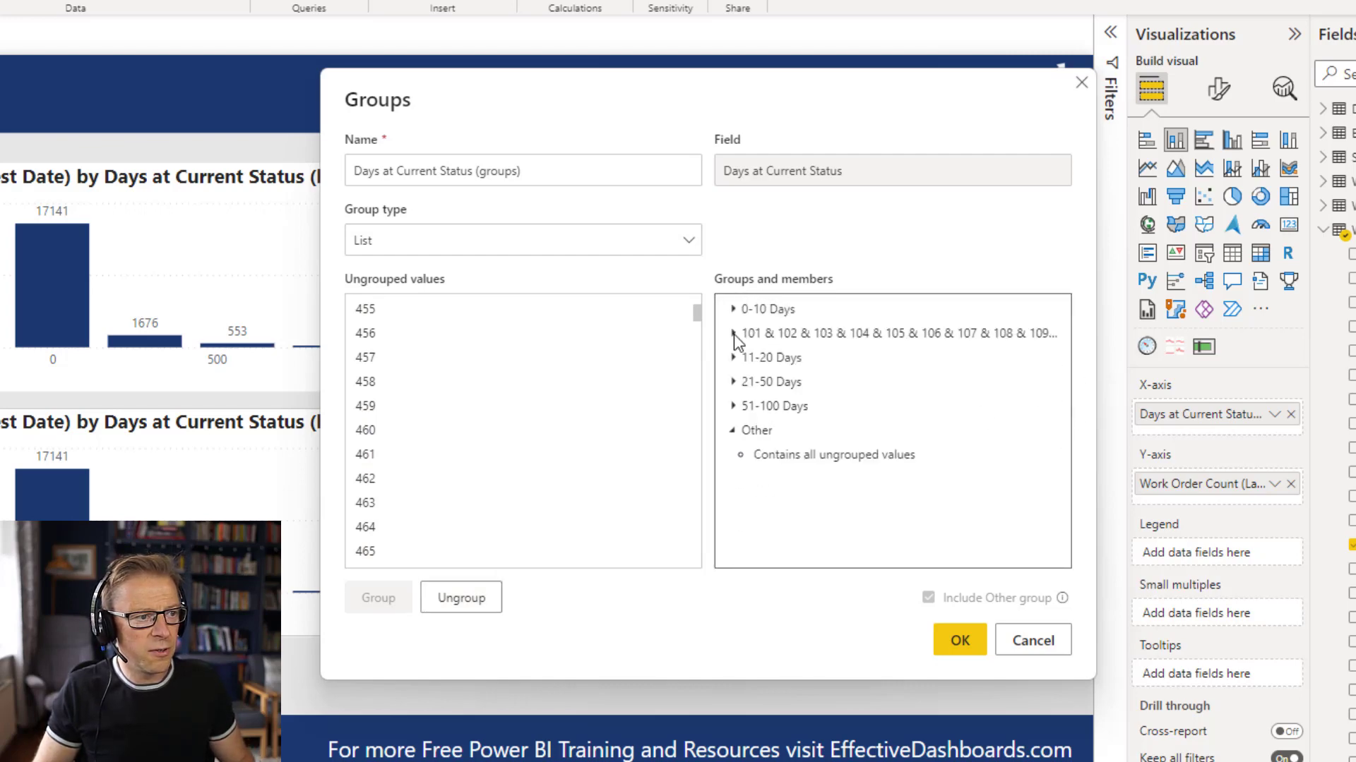
double_click(780, 339)
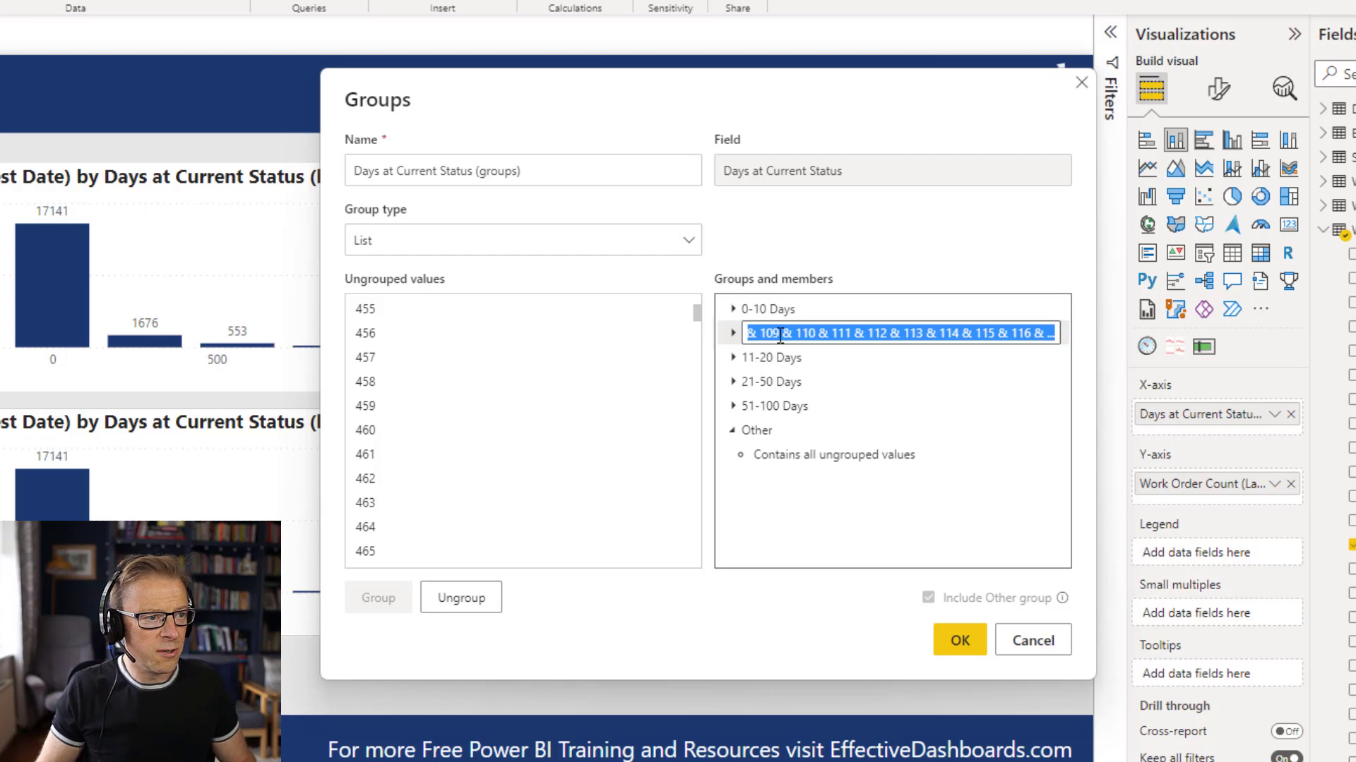
text(101 - 365)
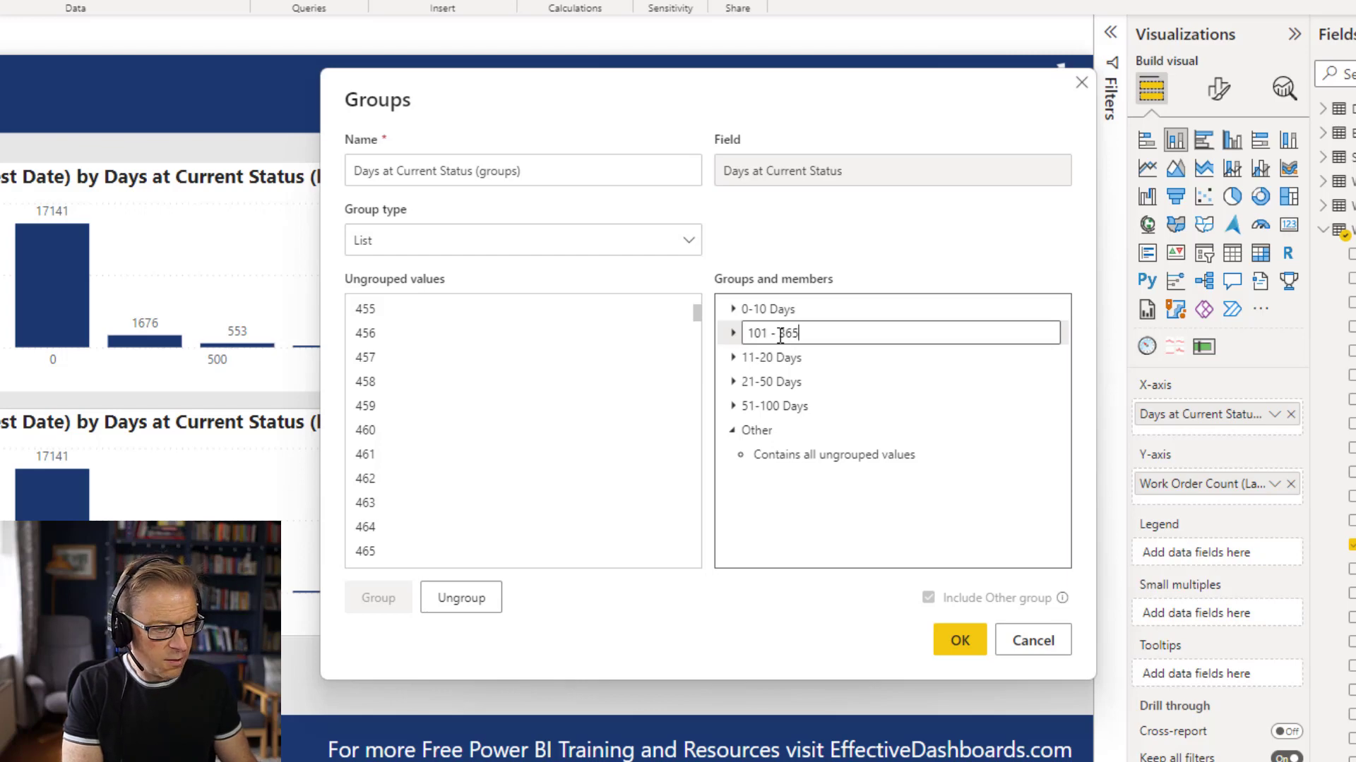
key(Return)
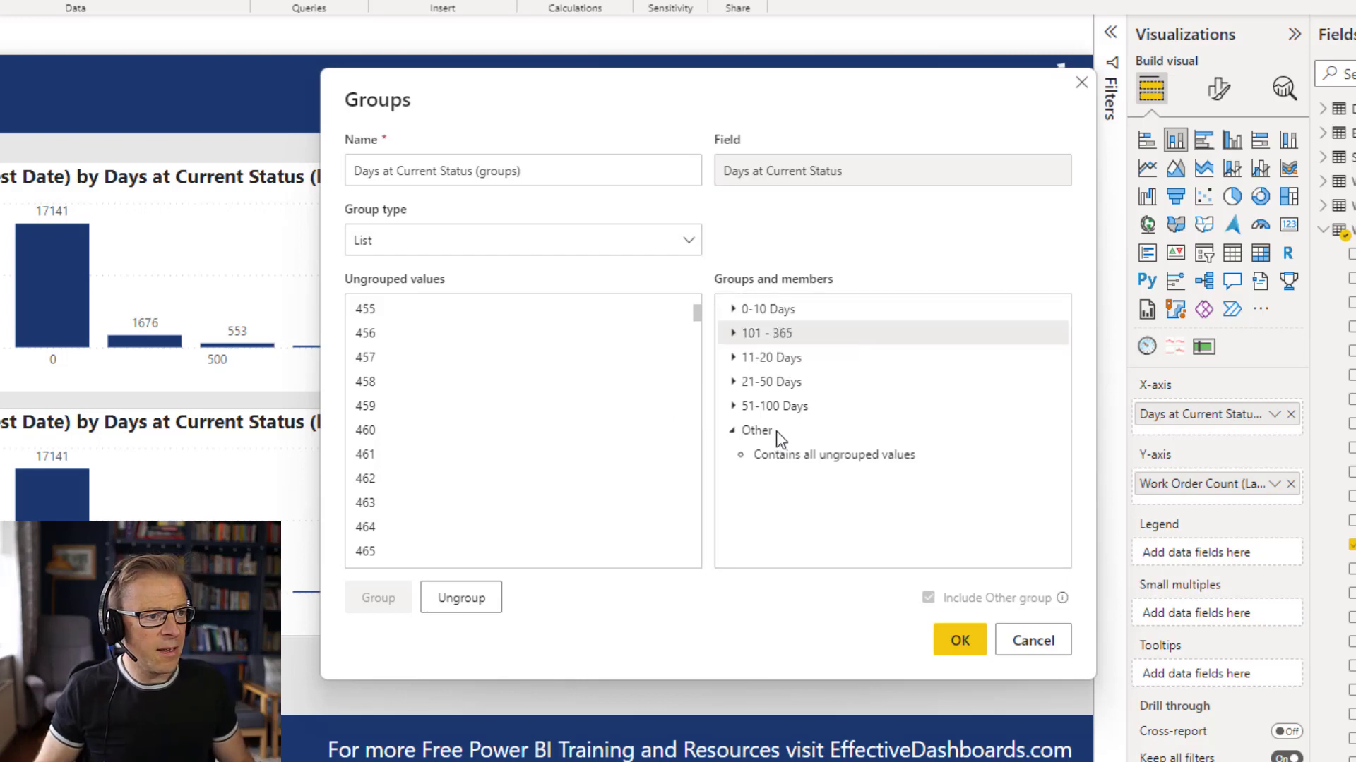
Rename the Other group holding all remaining ungrouped values to "366+ Days" and save the Days at Current Status grouping.
click(405, 315)
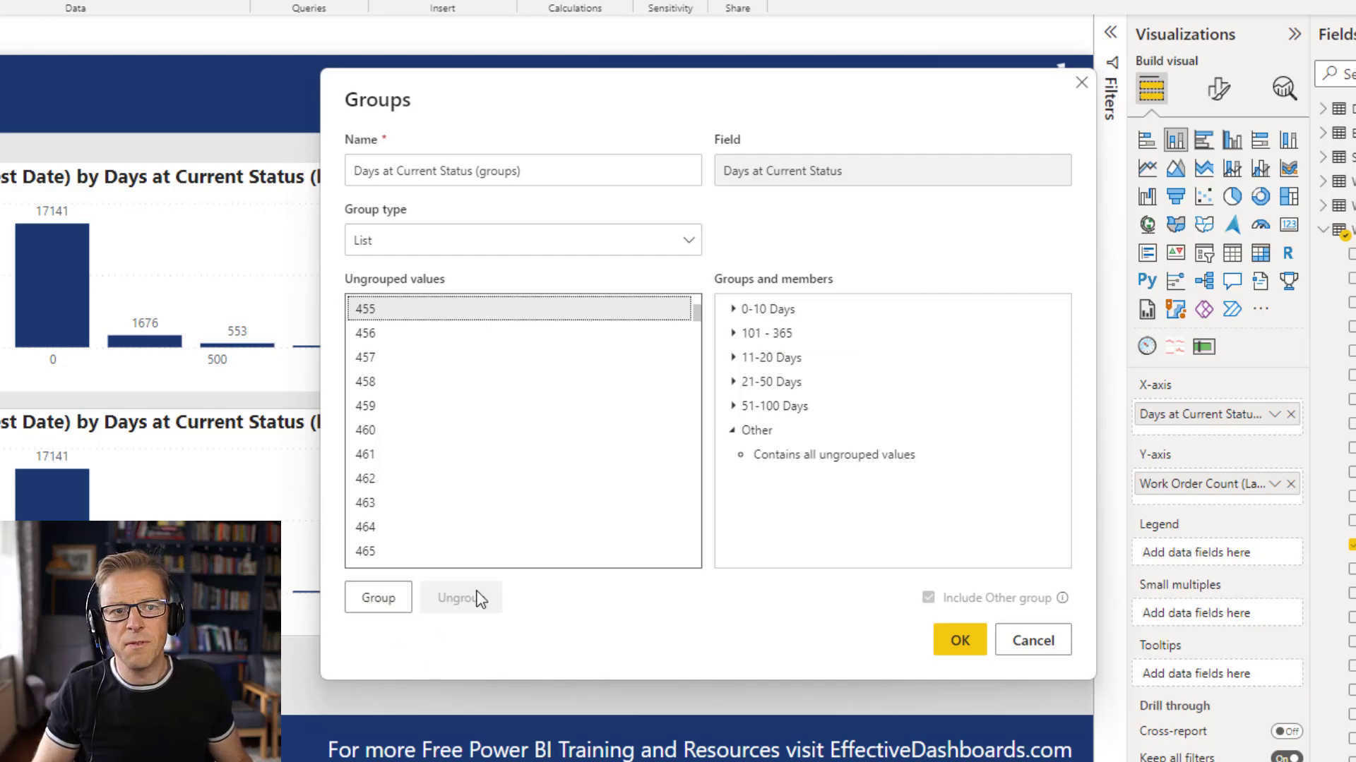
scroll(643, 547, up, 8)
scroll(644, 545, up, 20)
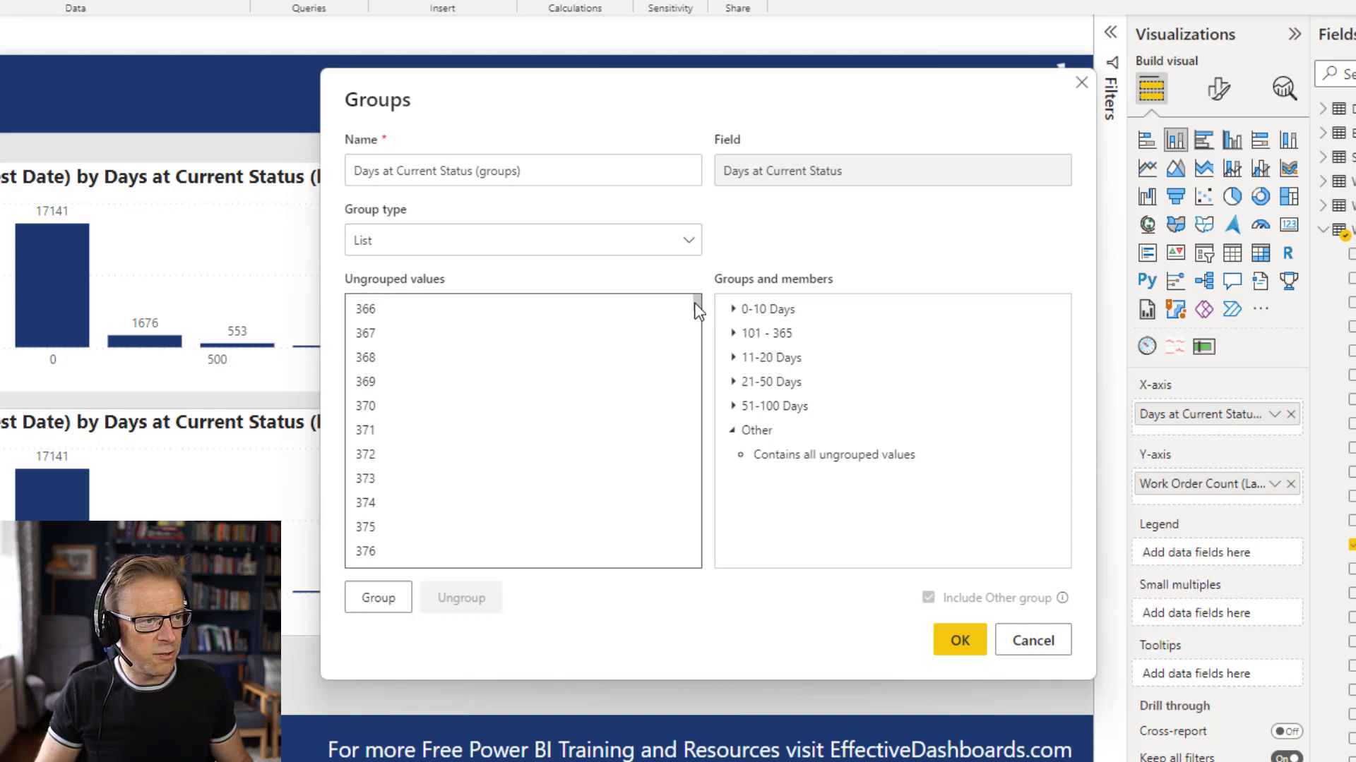
drag(696, 304, 695, 635)
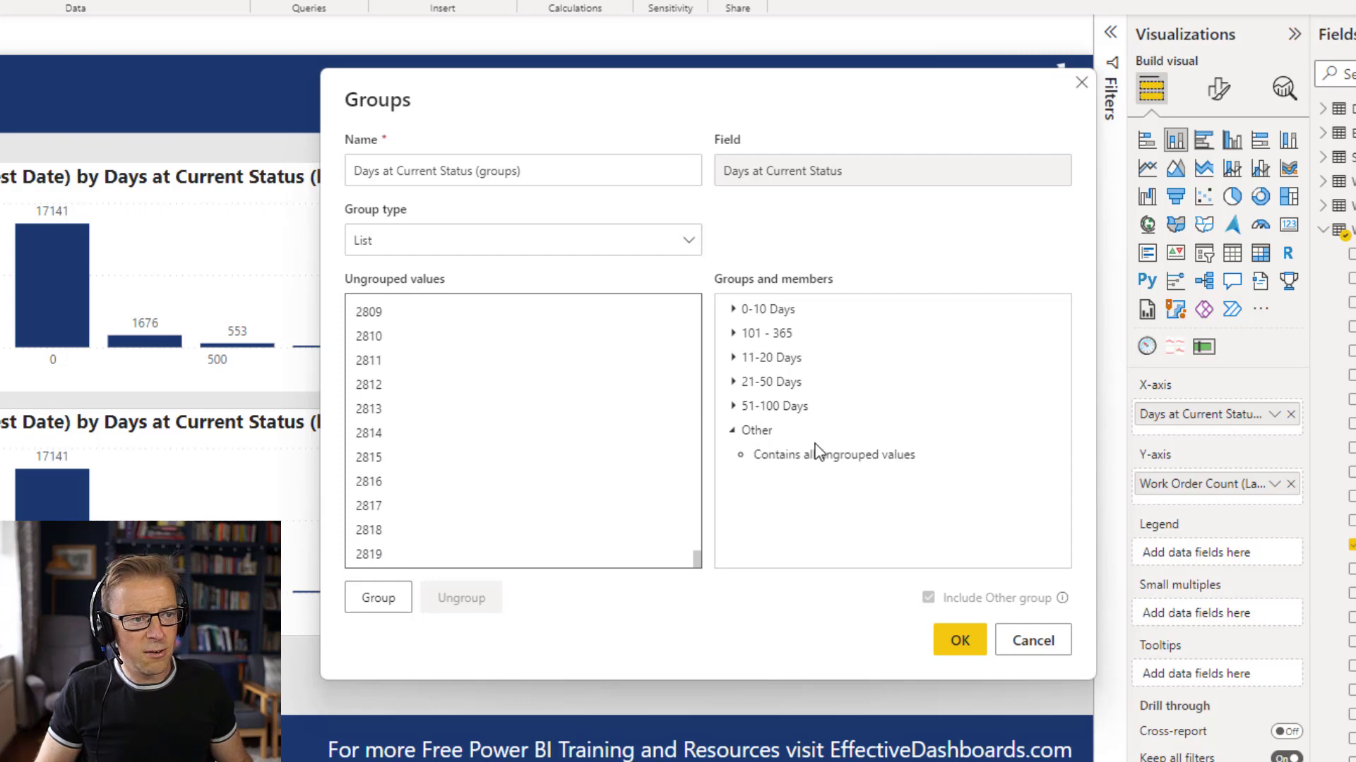
double_click(765, 433)
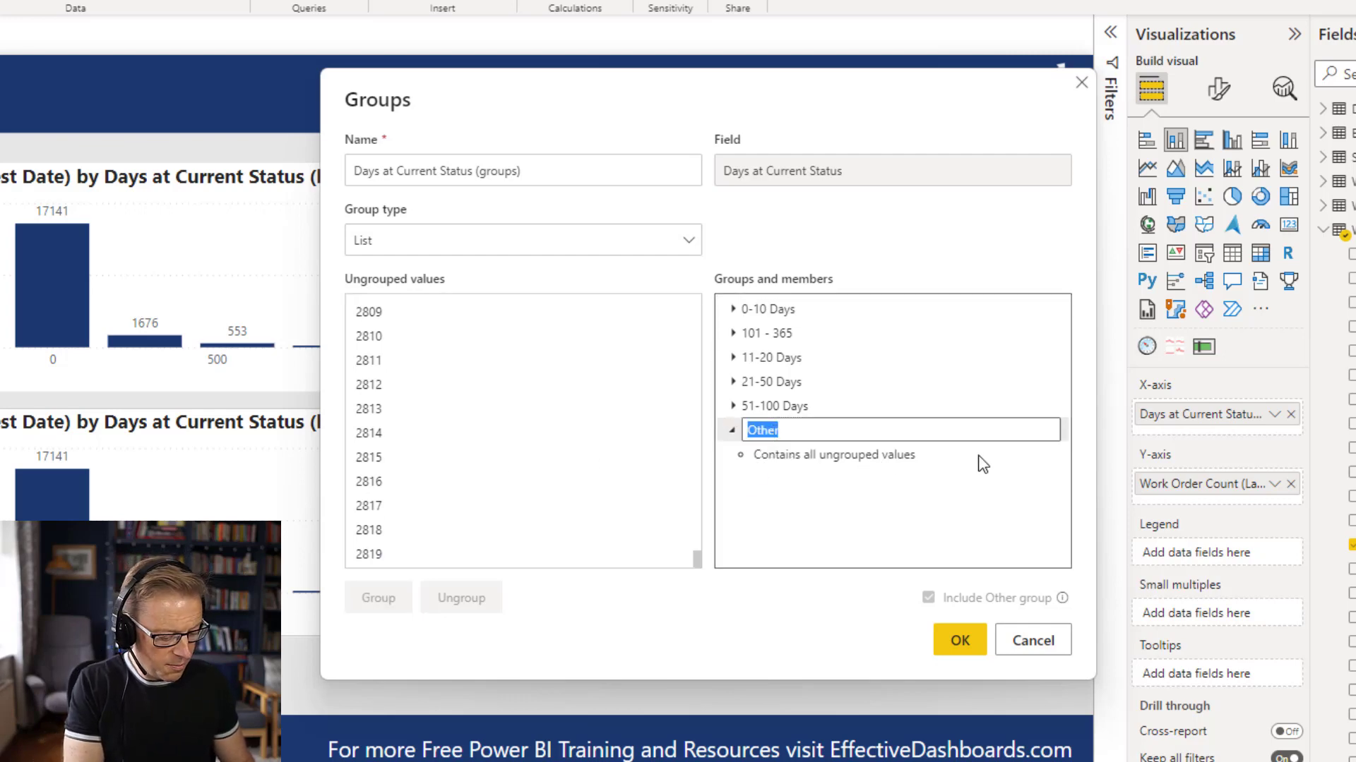
text(366+ Days)
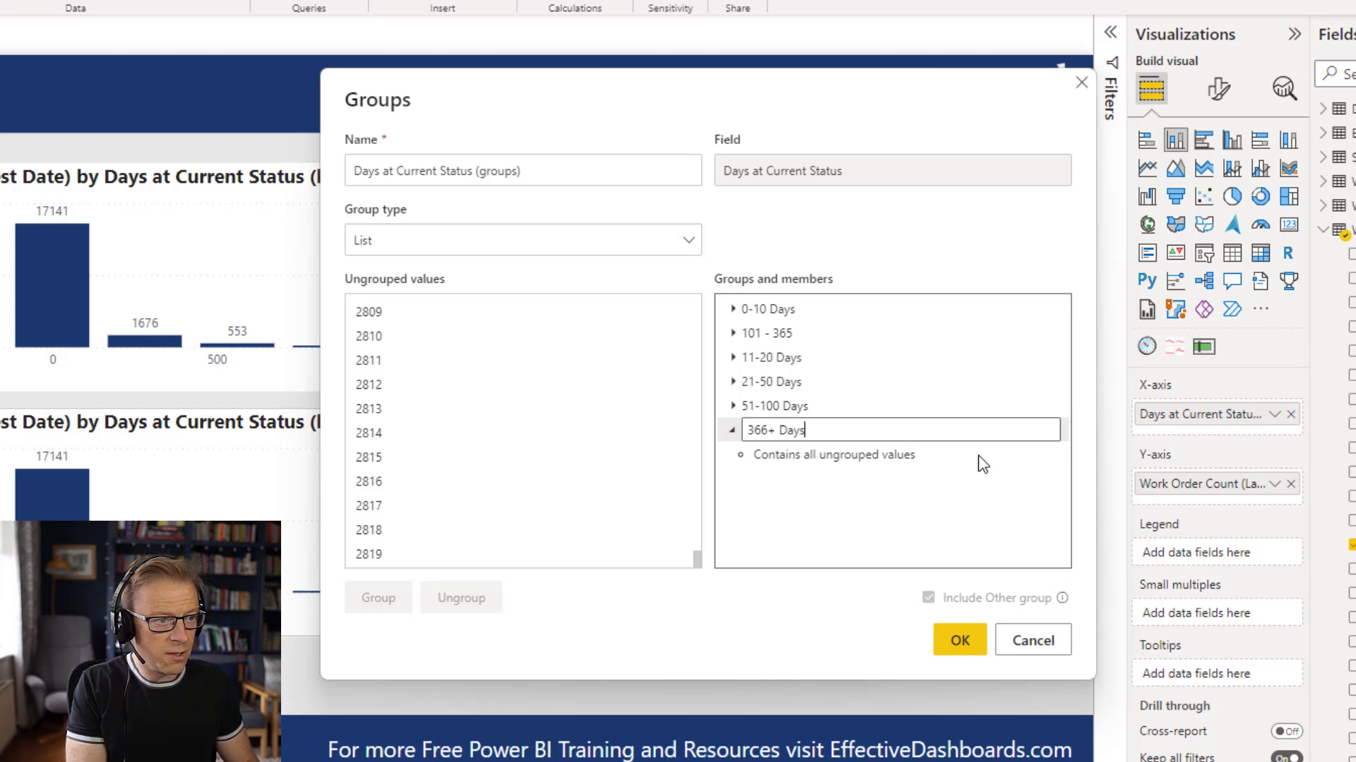
key(Return)
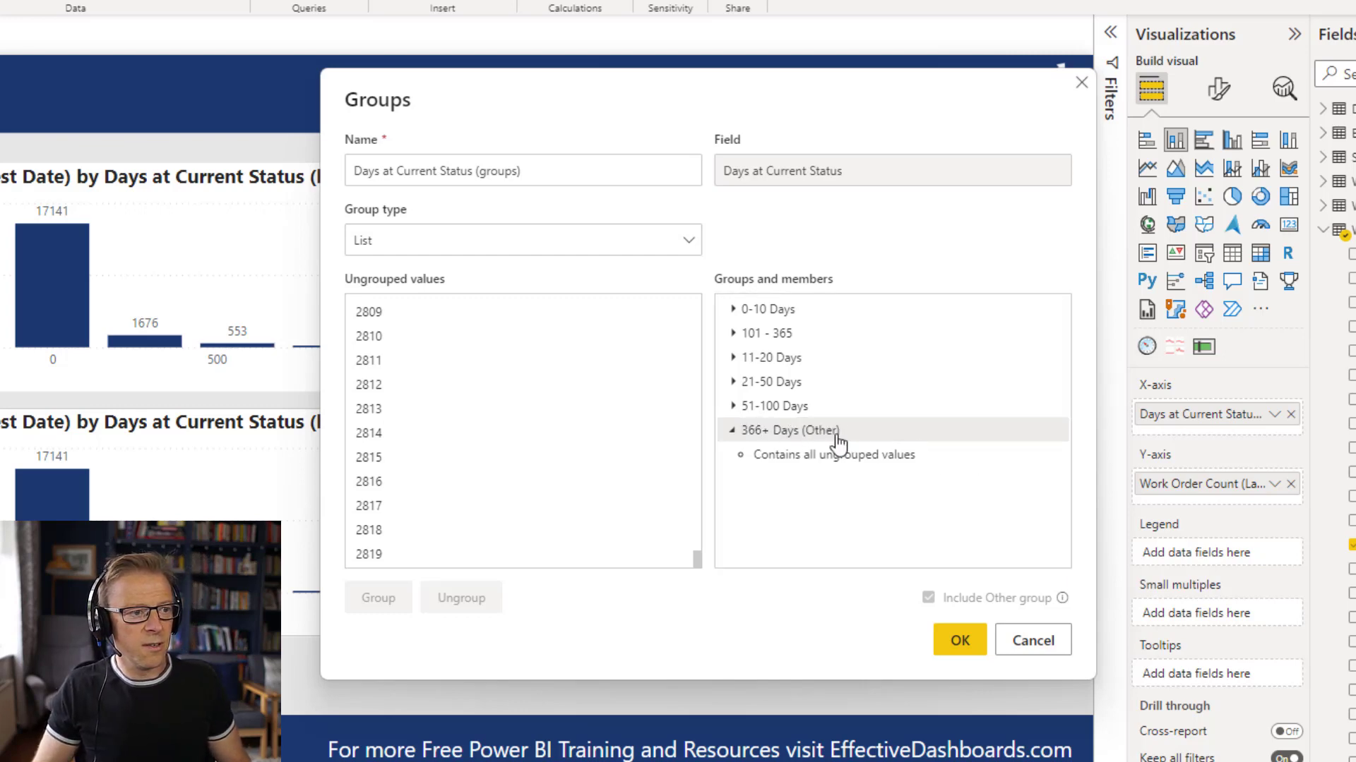
click(967, 649)
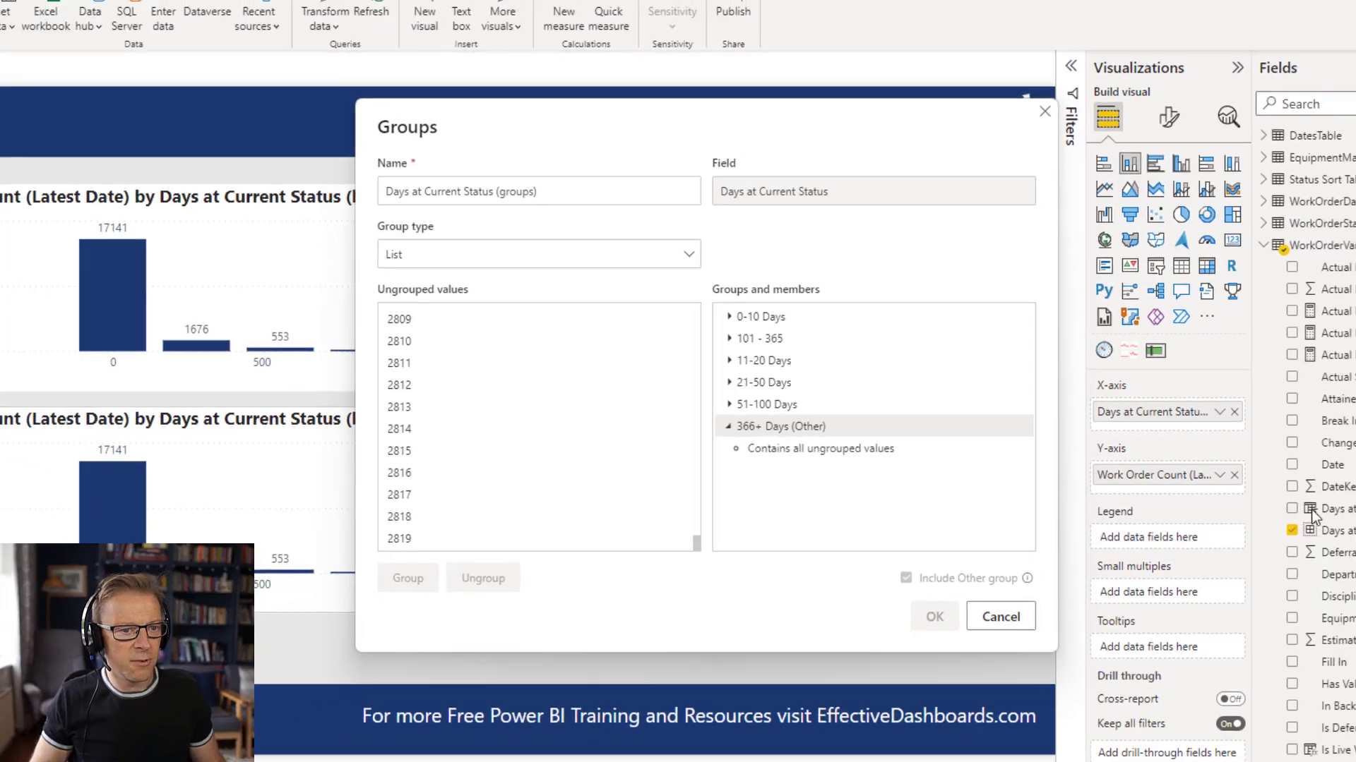
Replace the bins field on the lower chart's X-axis with Days at Current Status (groups).
click(1251, 524)
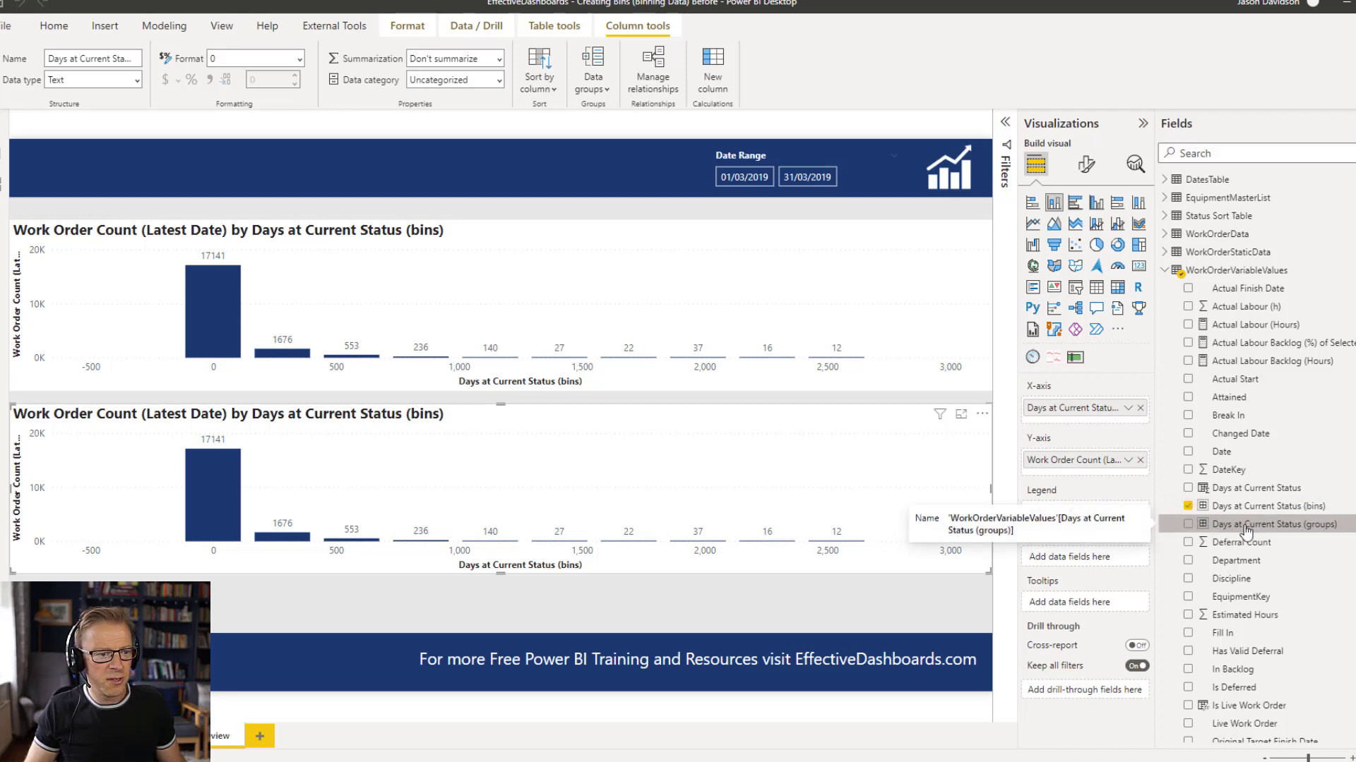
drag(1244, 531, 1122, 423)
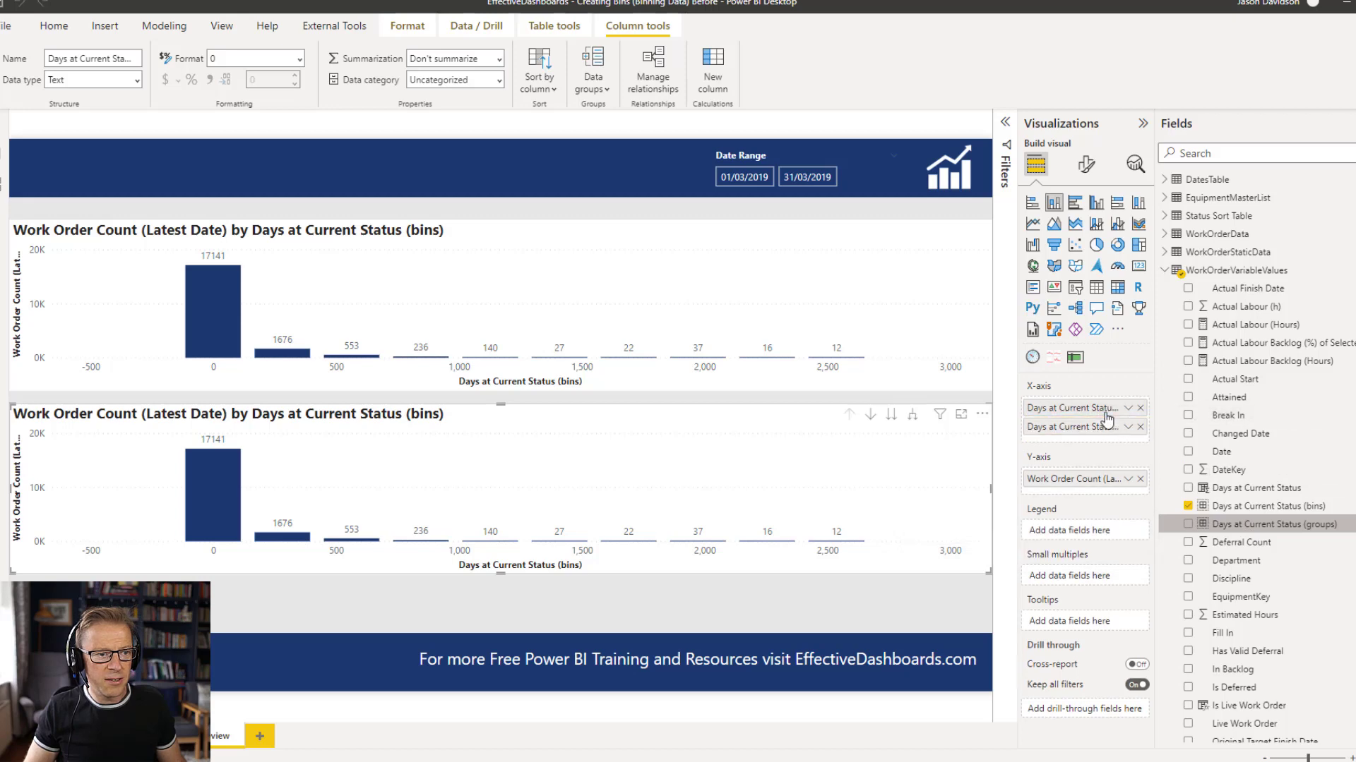
click(1139, 408)
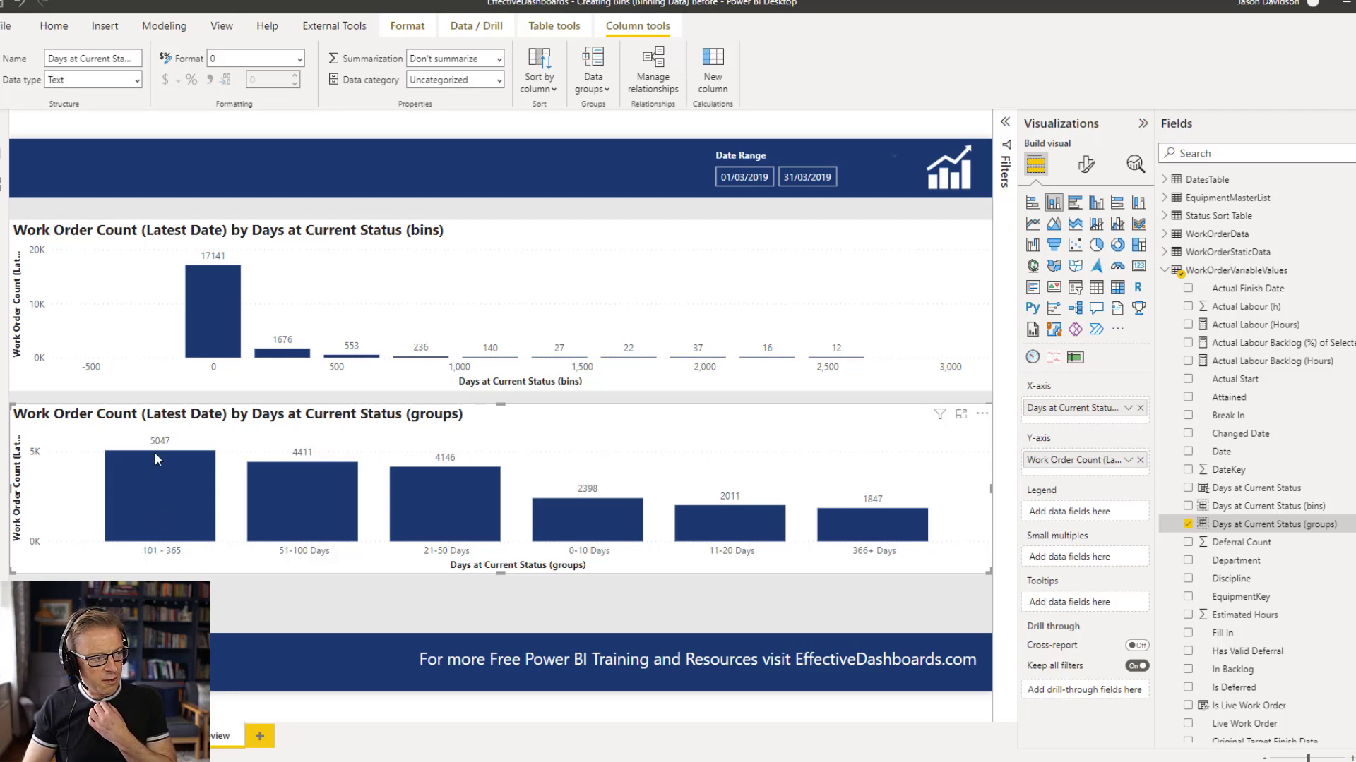
Sort the lower chart's axis by Days at Current Status (groups) in ascending order.
mouse_move(155, 459)
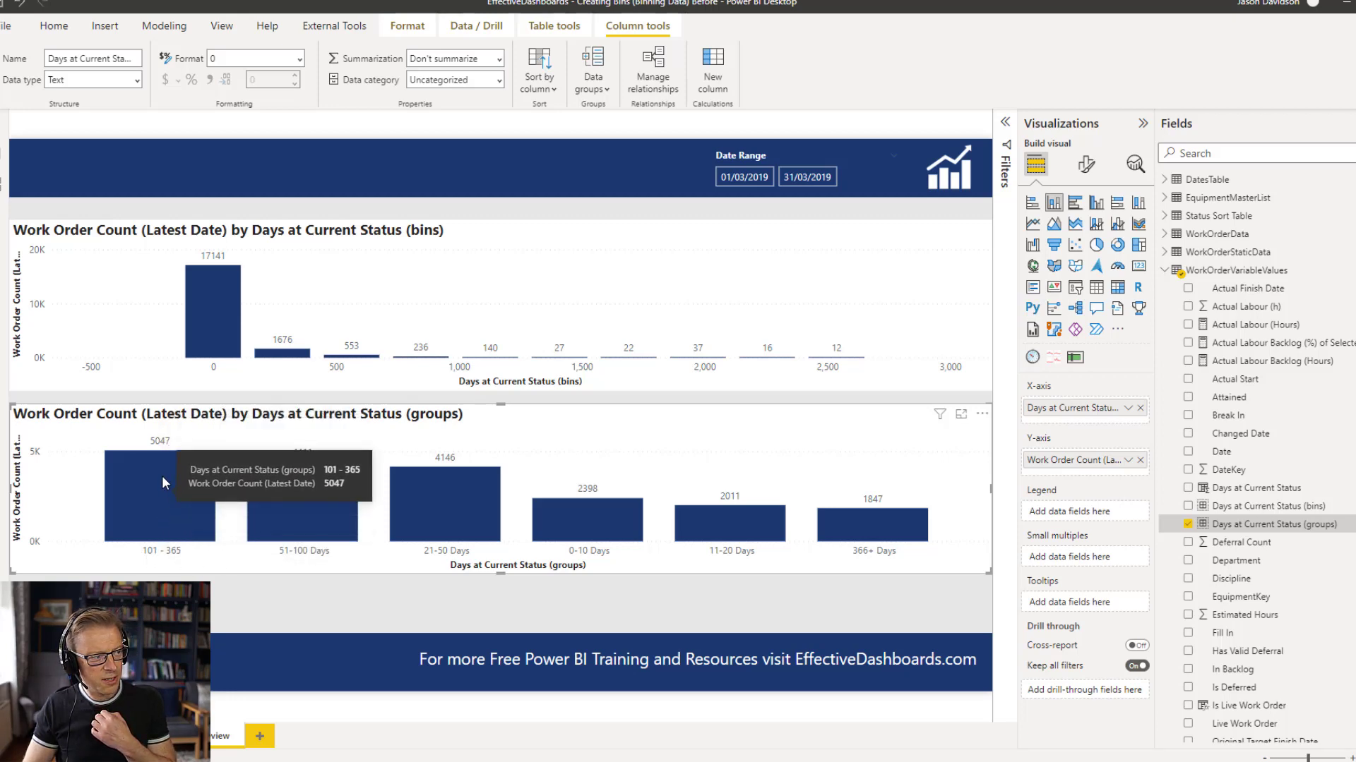
click(982, 416)
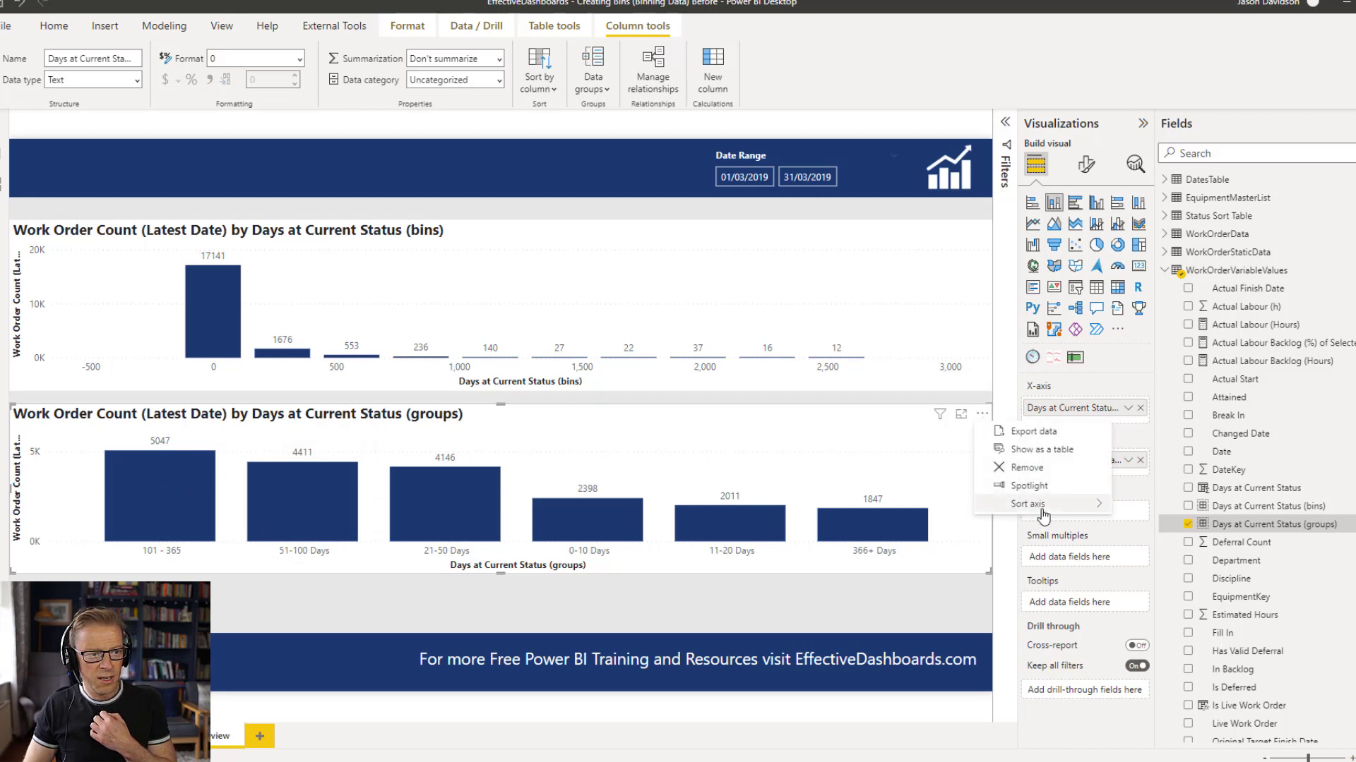
mouse_move(1036, 503)
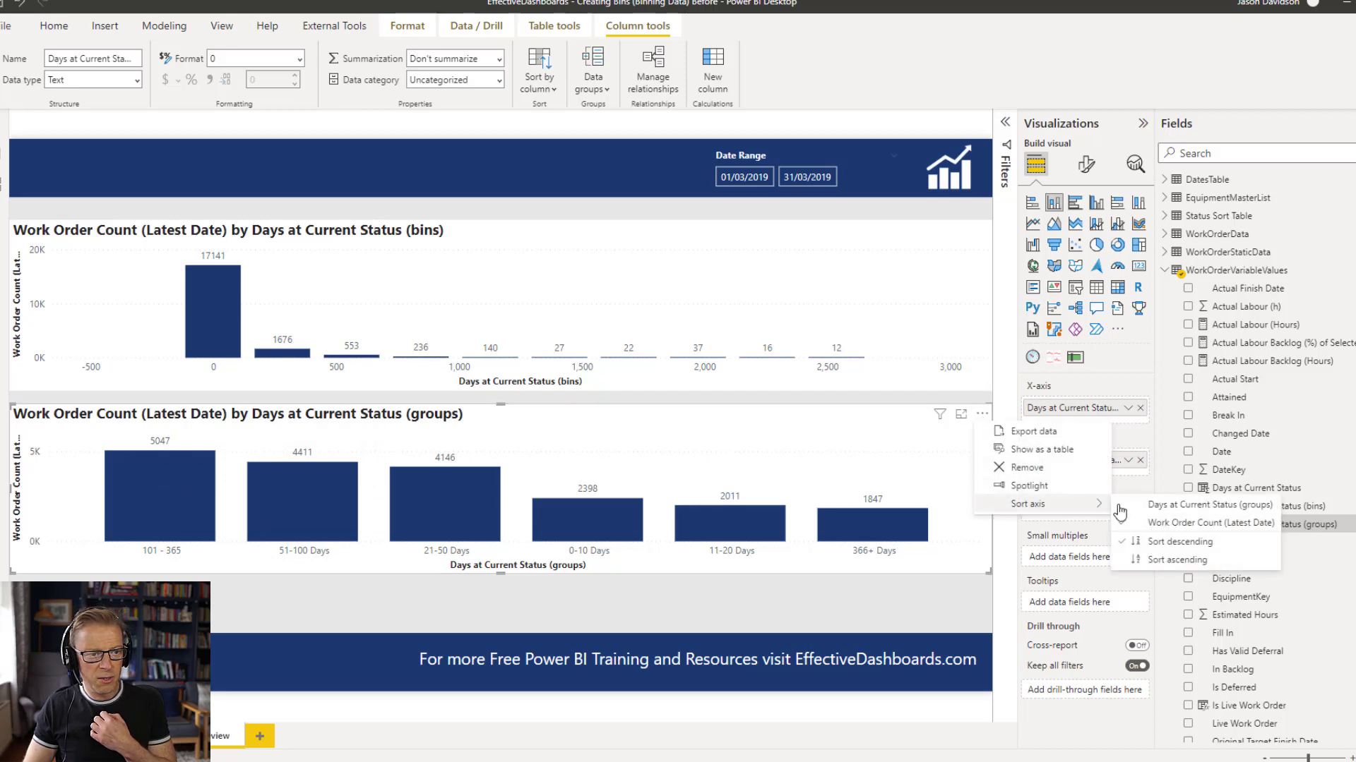
click(1165, 505)
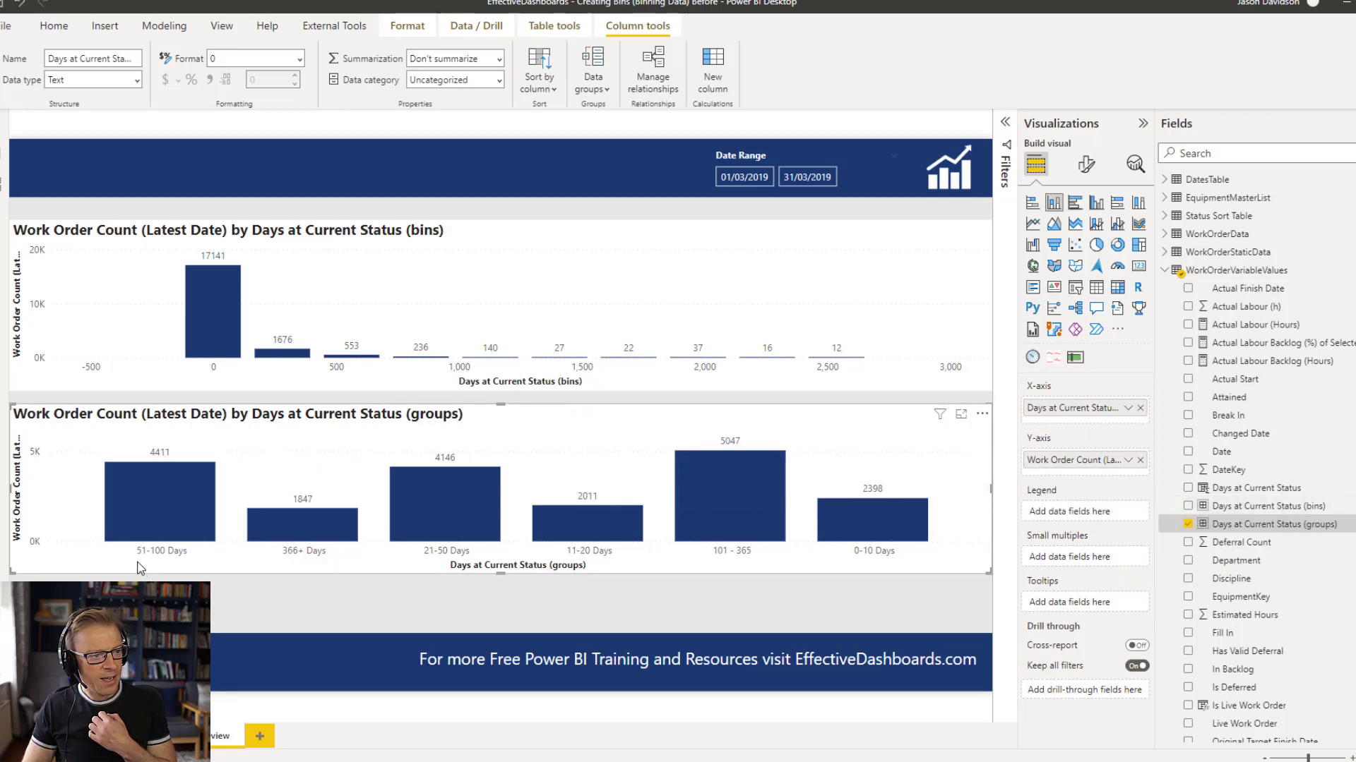
click(982, 413)
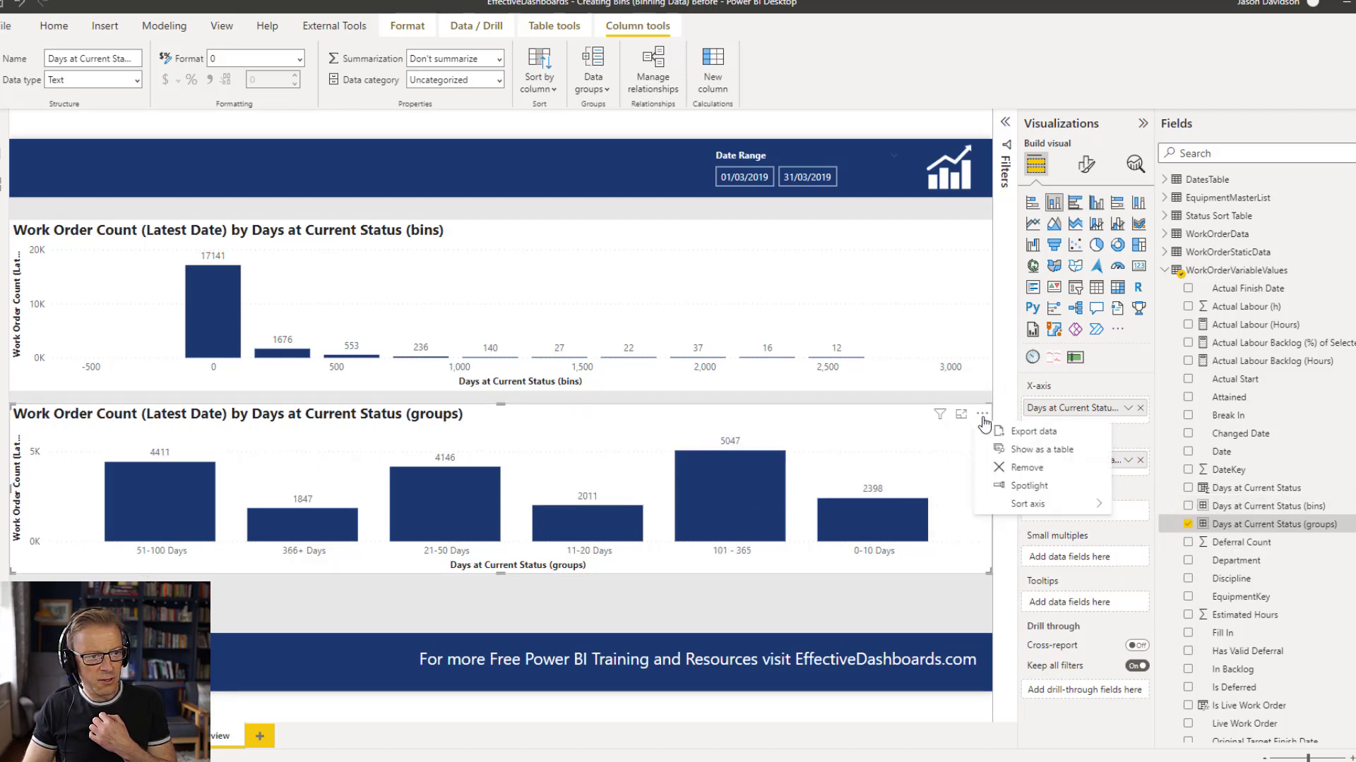
mouse_move(1045, 505)
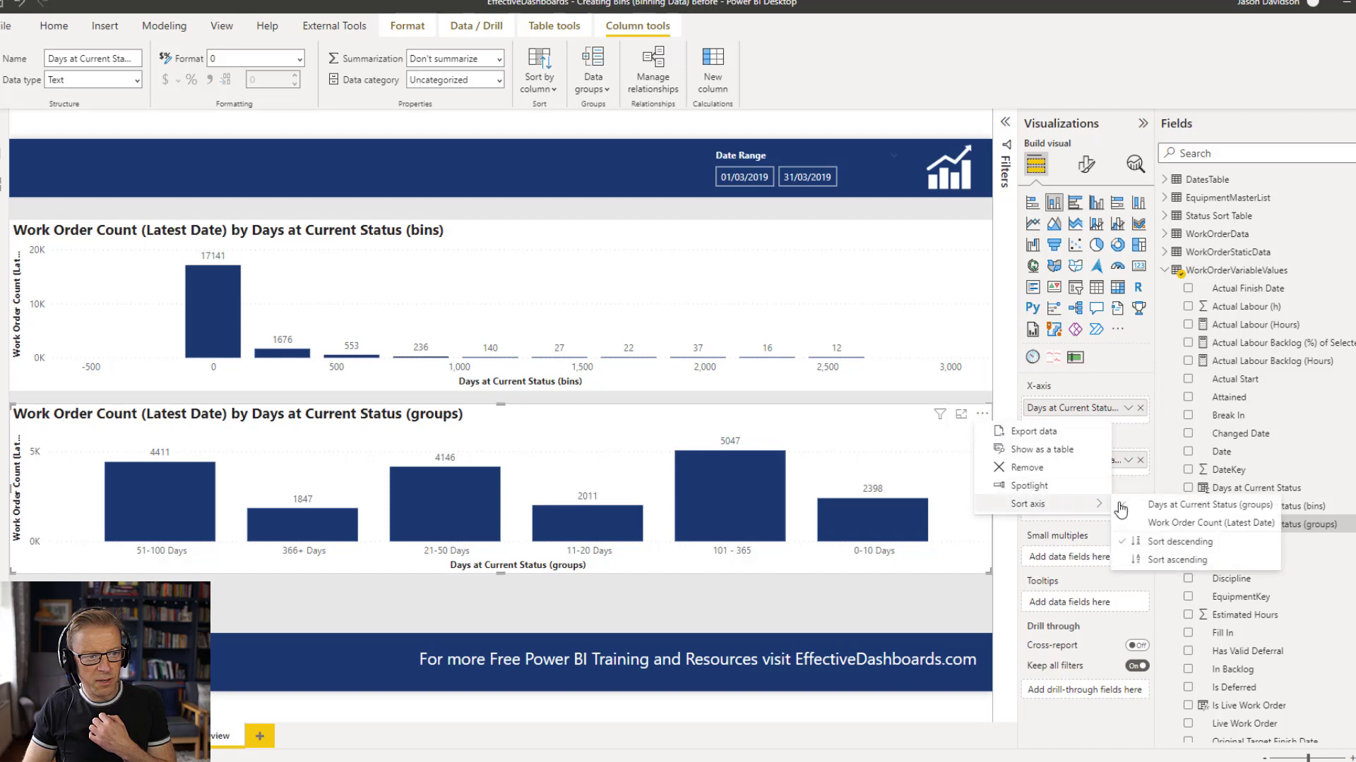
click(1169, 566)
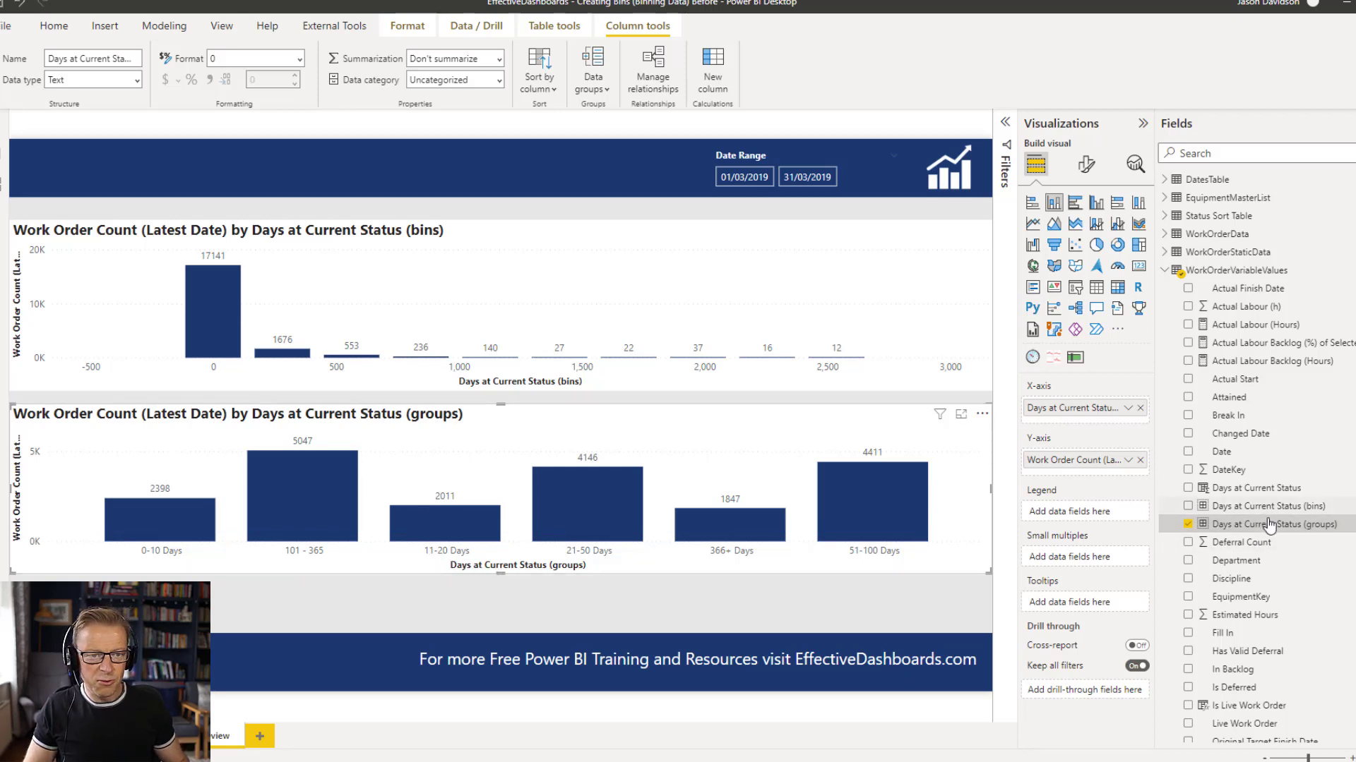
Edit Days at Current Status (groups), prefixing group names in day order with "A - ", "B - ", "C- ", "D - ", "E - " and "F - ", and save.
right_click(1304, 524)
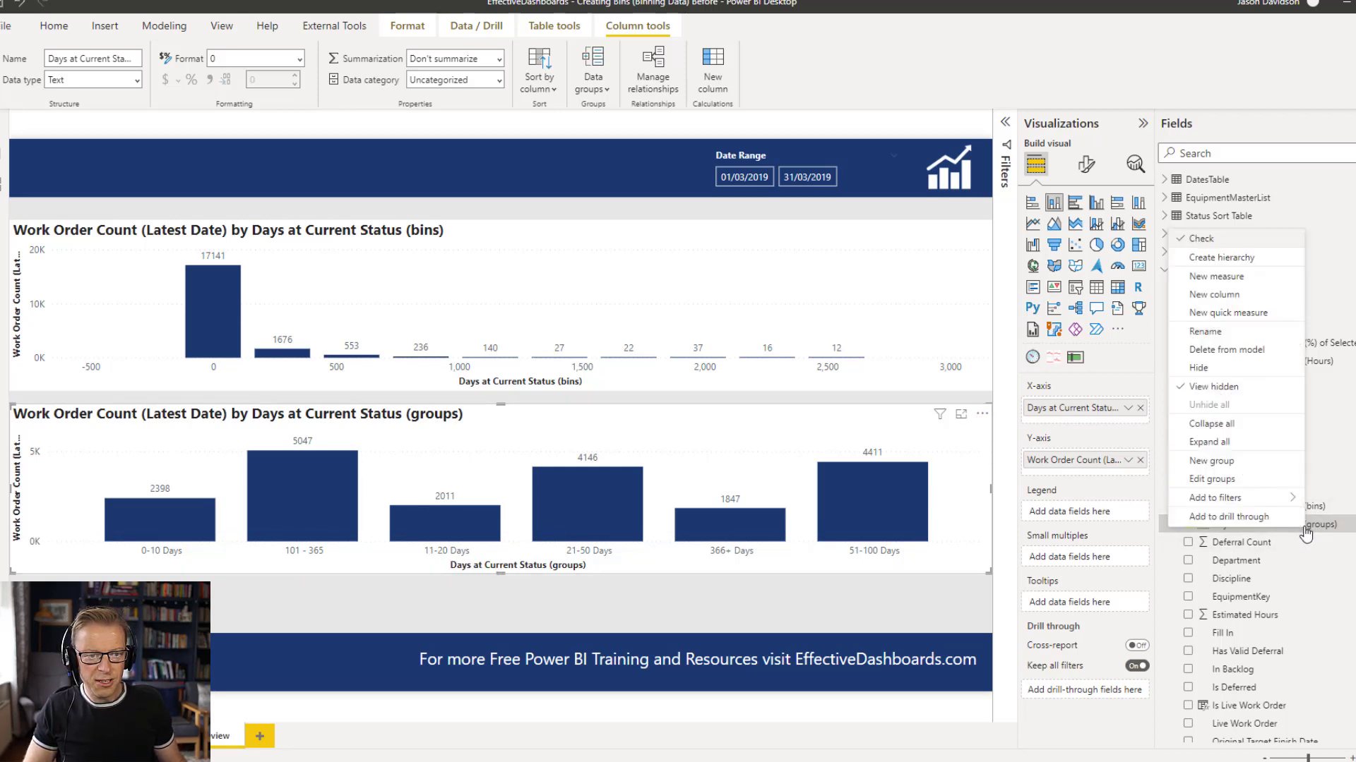
click(1212, 483)
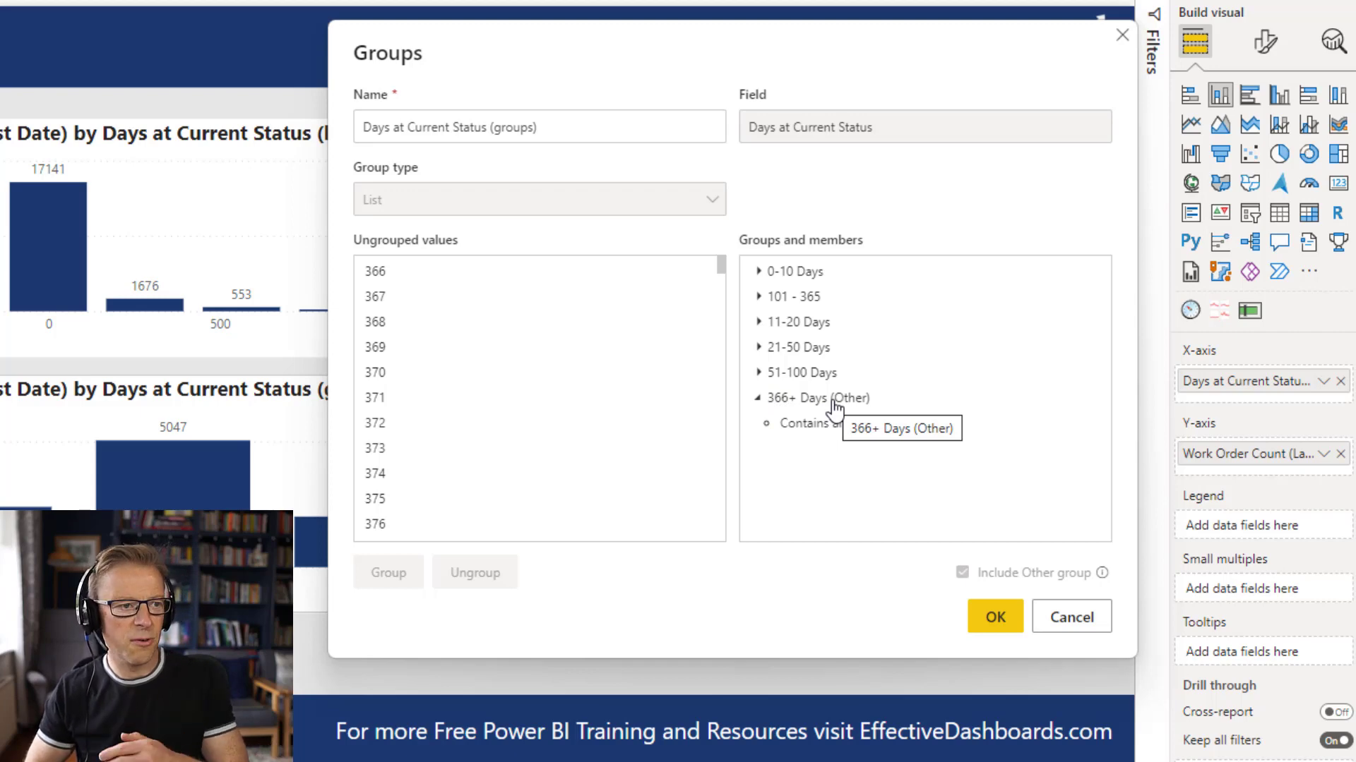
click(802, 282)
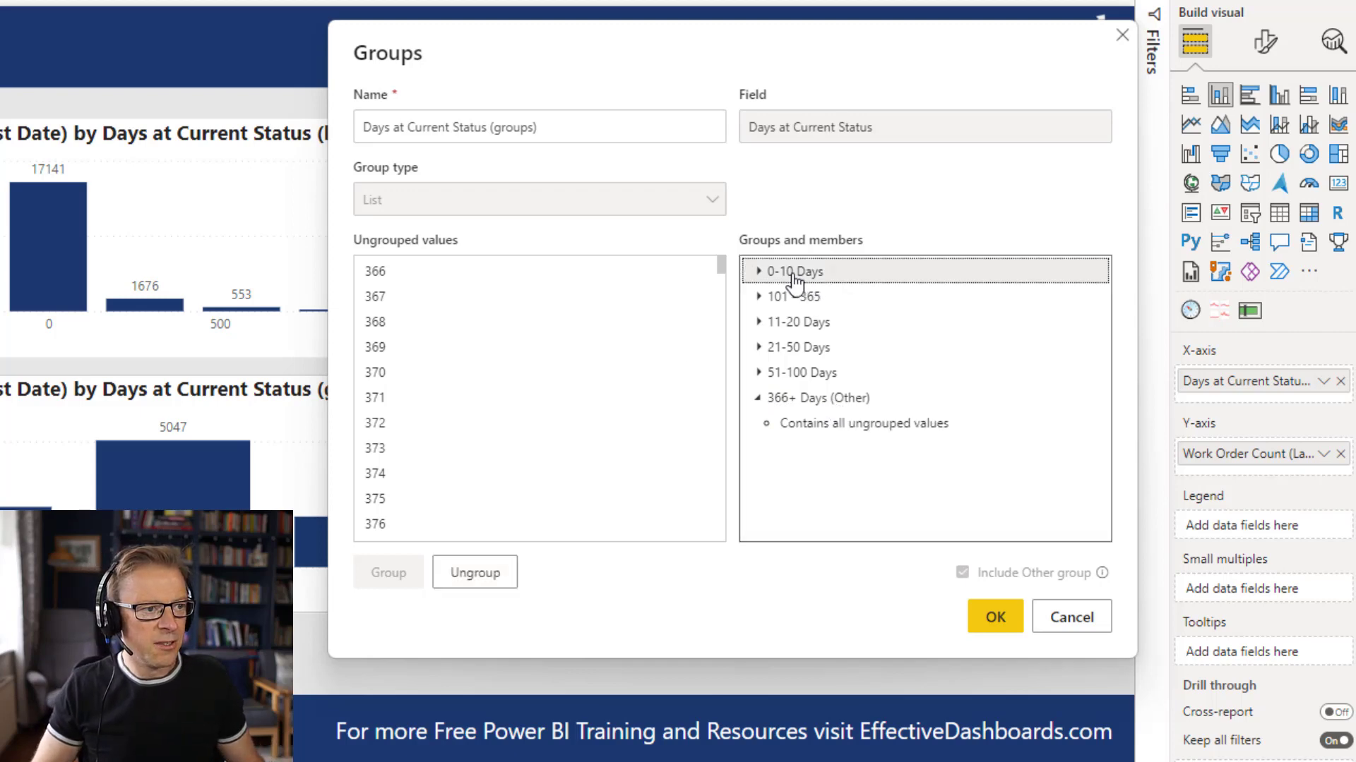
click(772, 279)
click(774, 272)
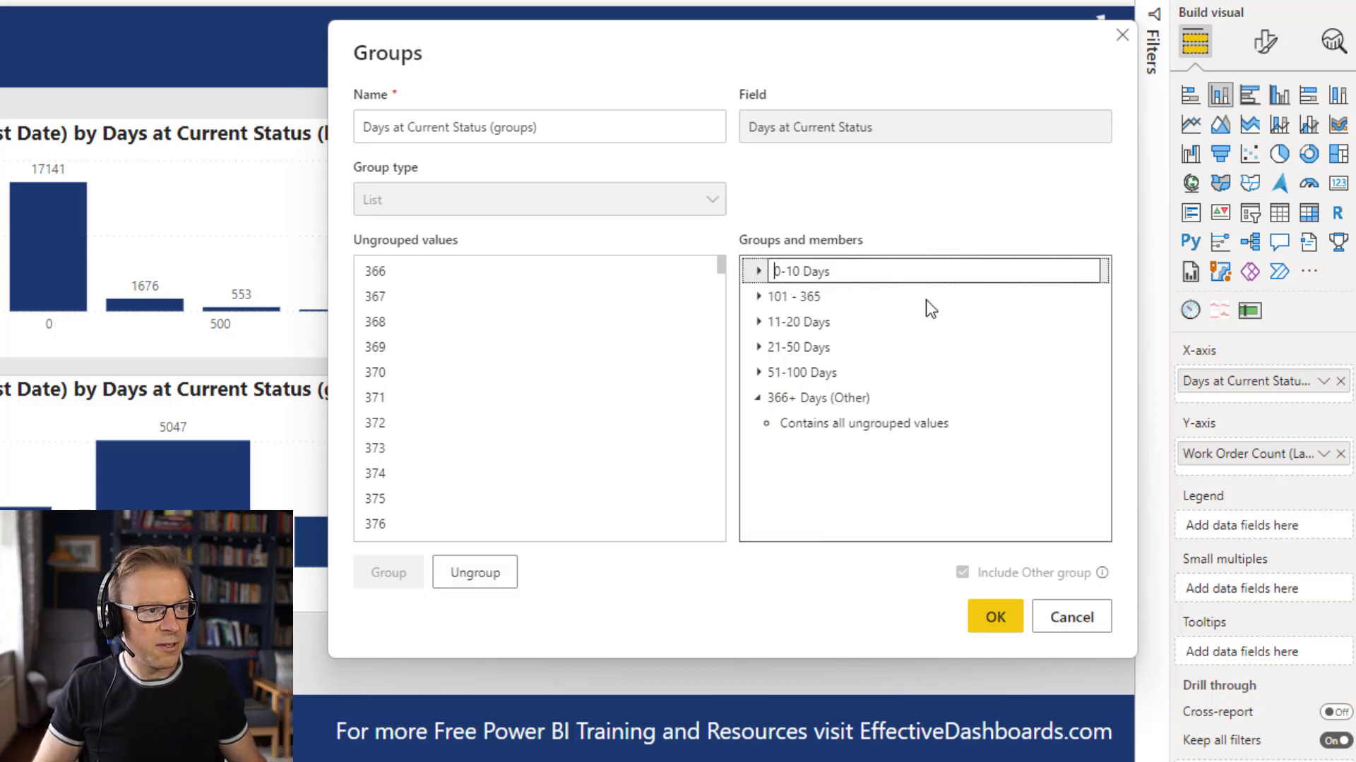
text(A -)
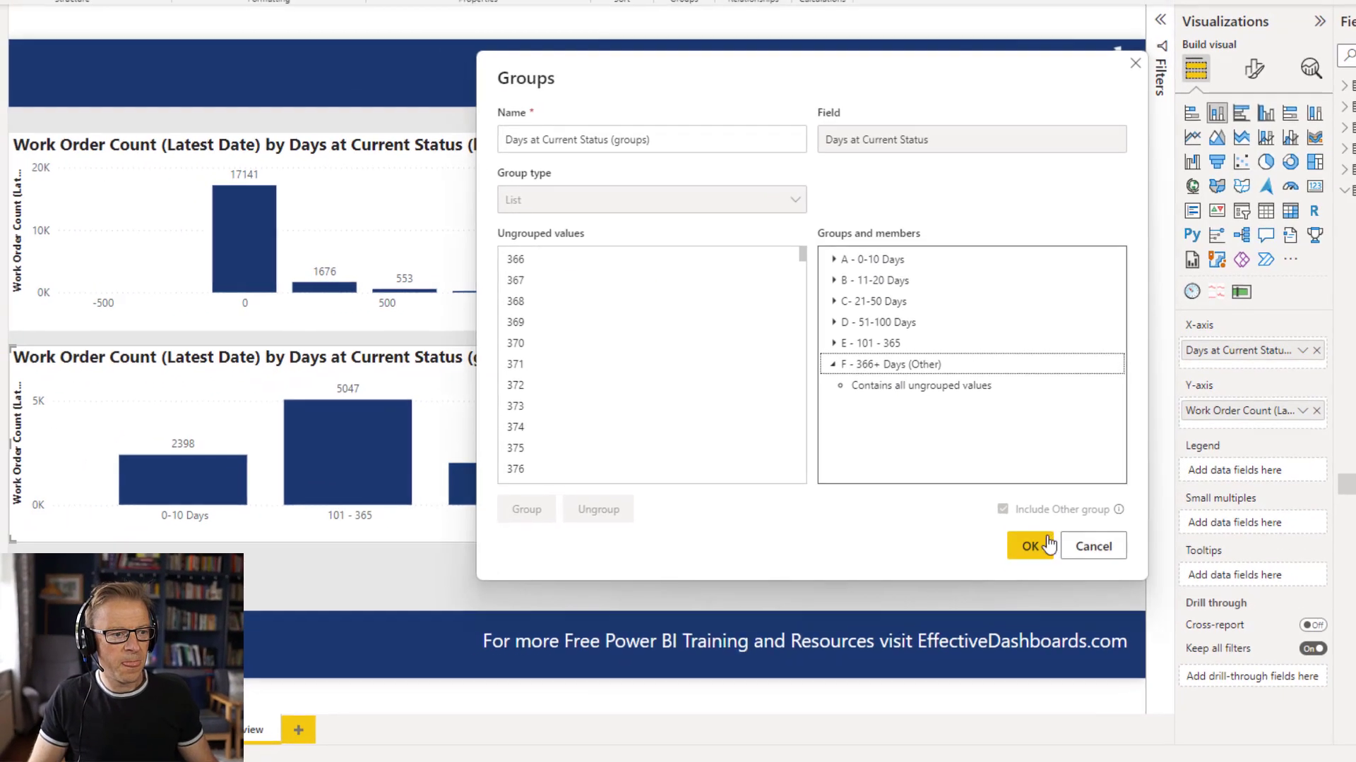
click(995, 617)
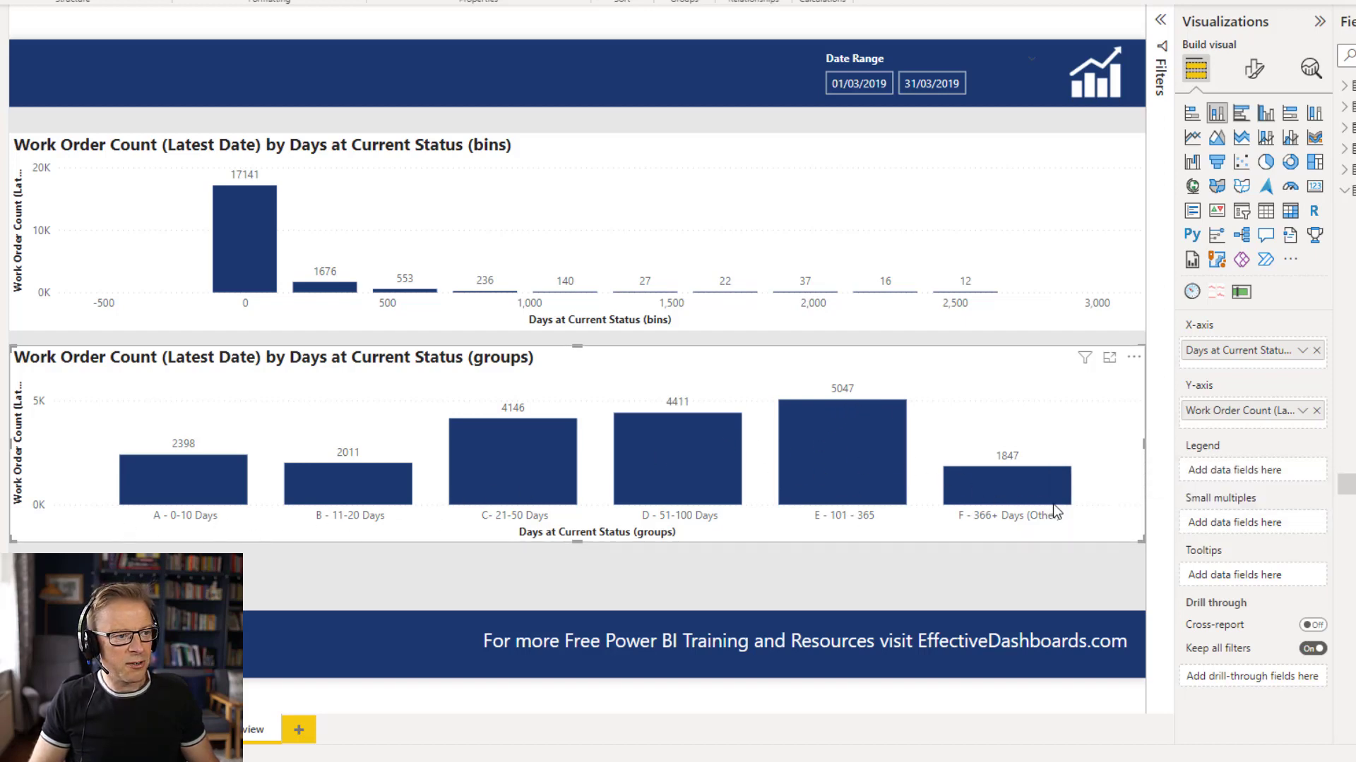
Switch the grouped chart's Y-axis to Work Order Count (%) of Selected and narrow both charts to about three quarters of the page width.
mouse_move(1053, 502)
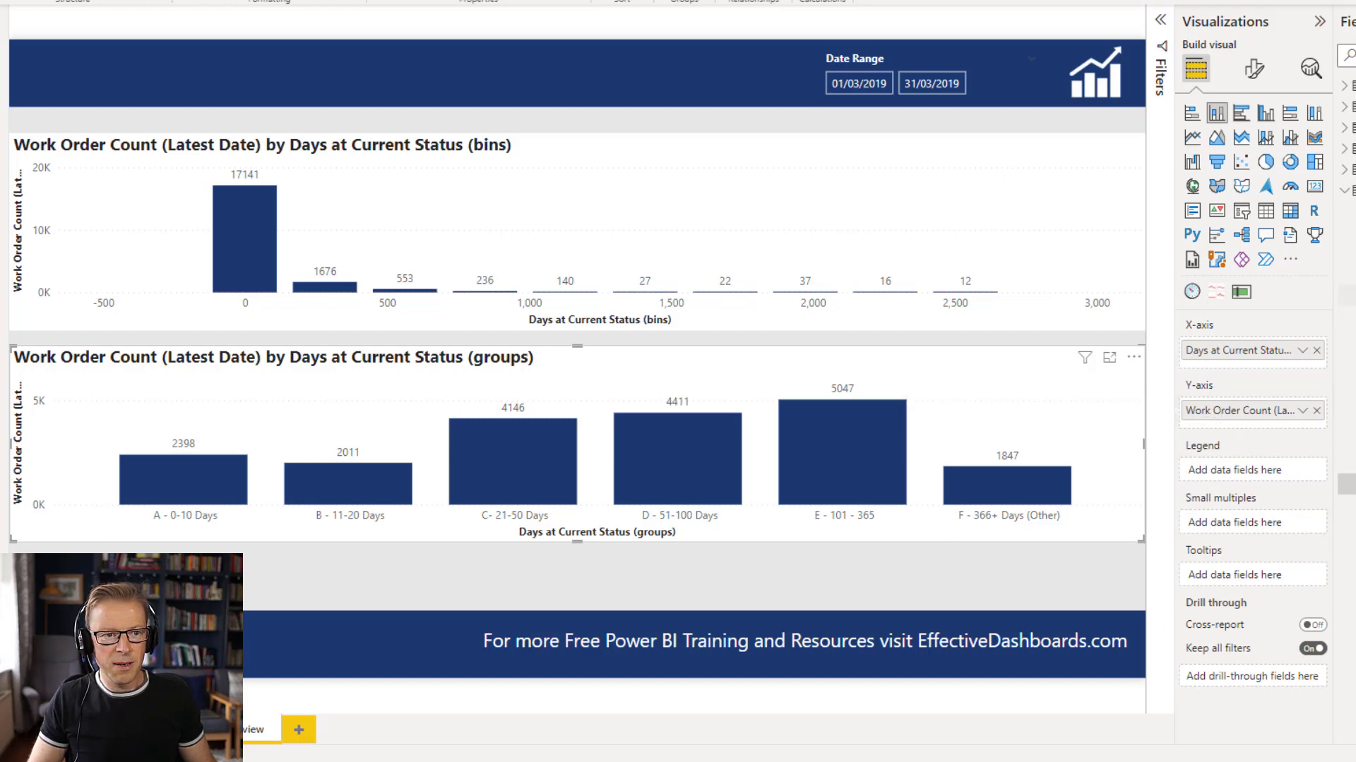
scroll(1345, 282, up, 10)
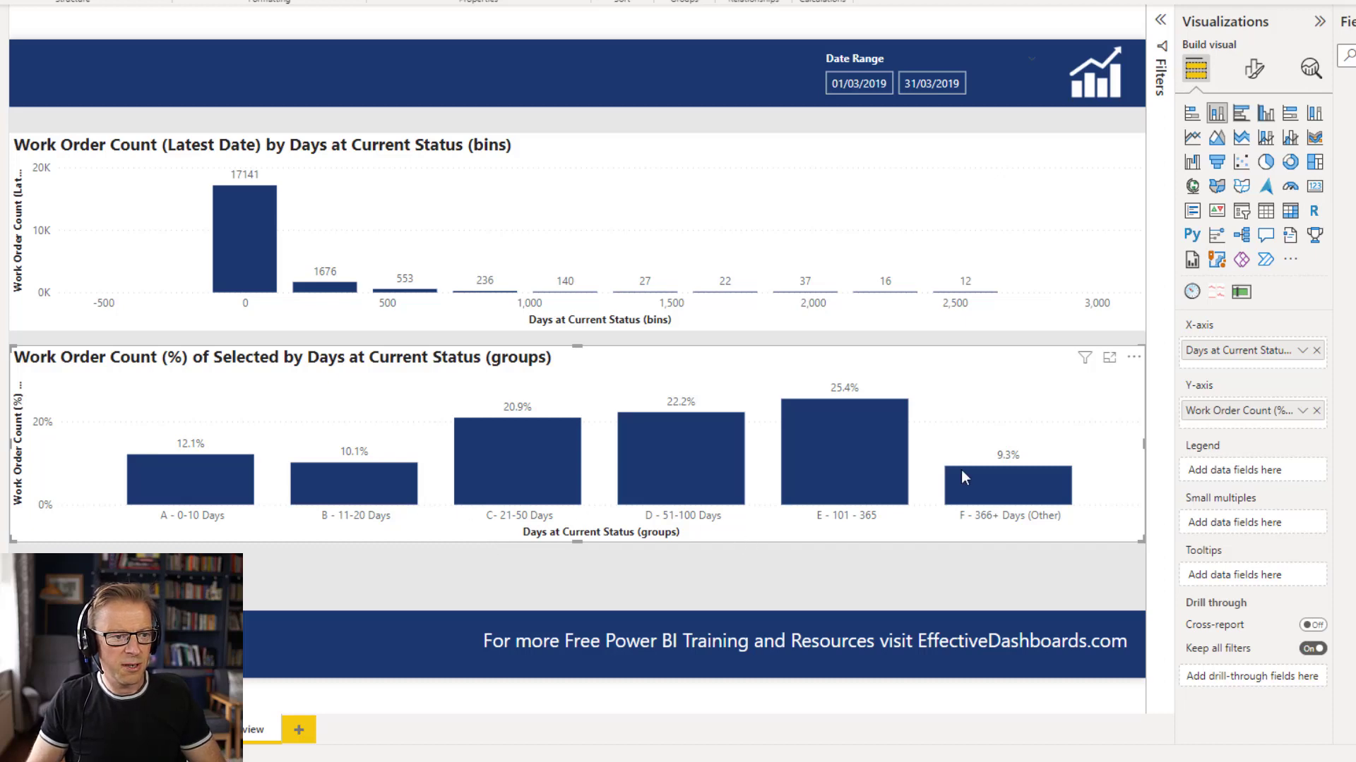
drag(1144, 445, 853, 447)
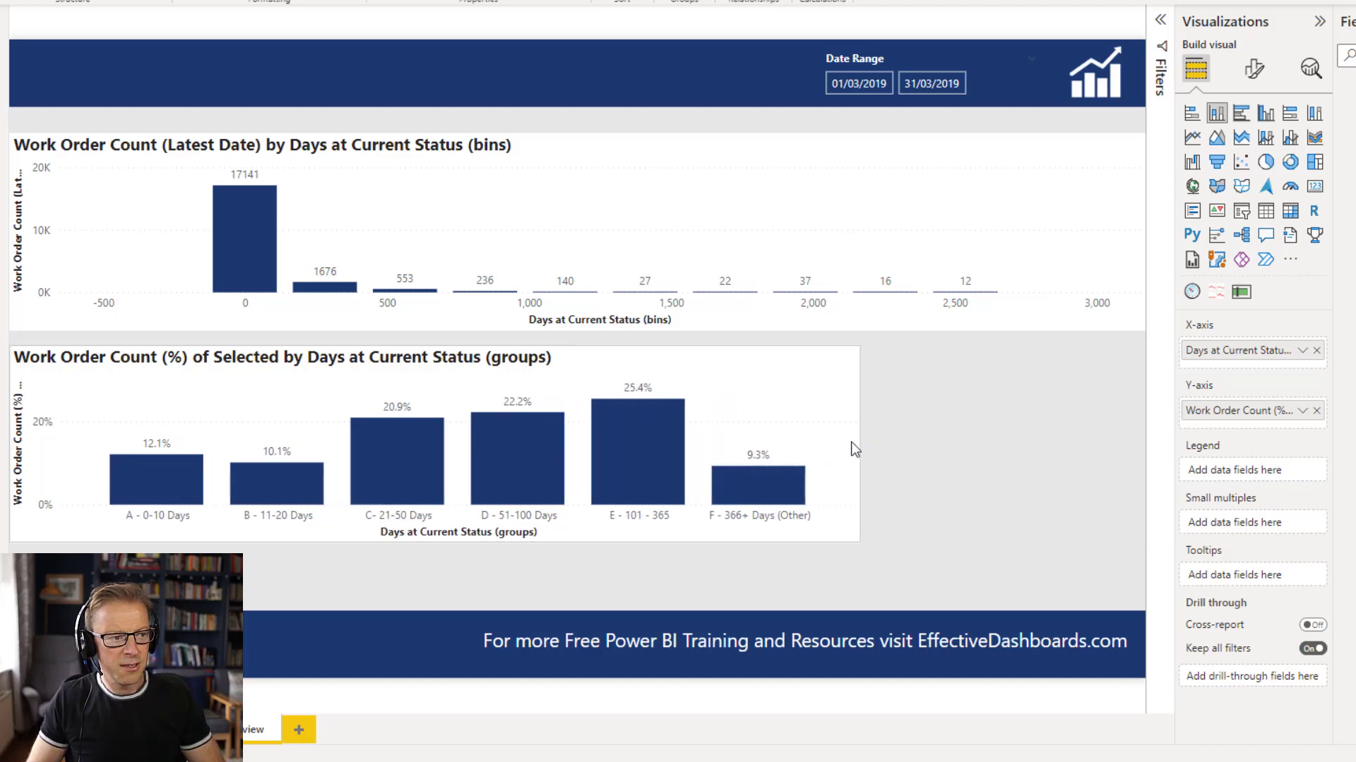
click(958, 160)
drag(1144, 233, 853, 244)
click(901, 230)
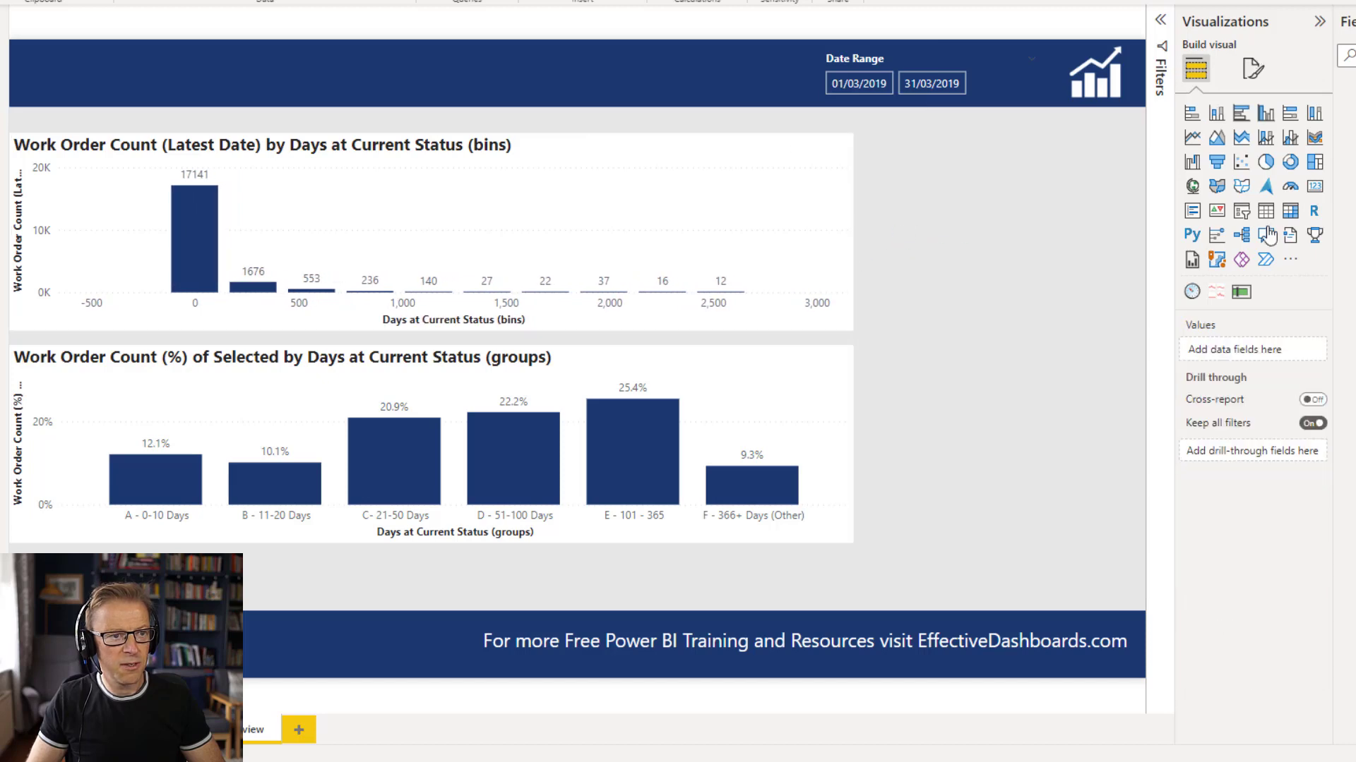
Add a Work Order Status slicer beside the upper chart and filter the page to SCHD.
click(1240, 214)
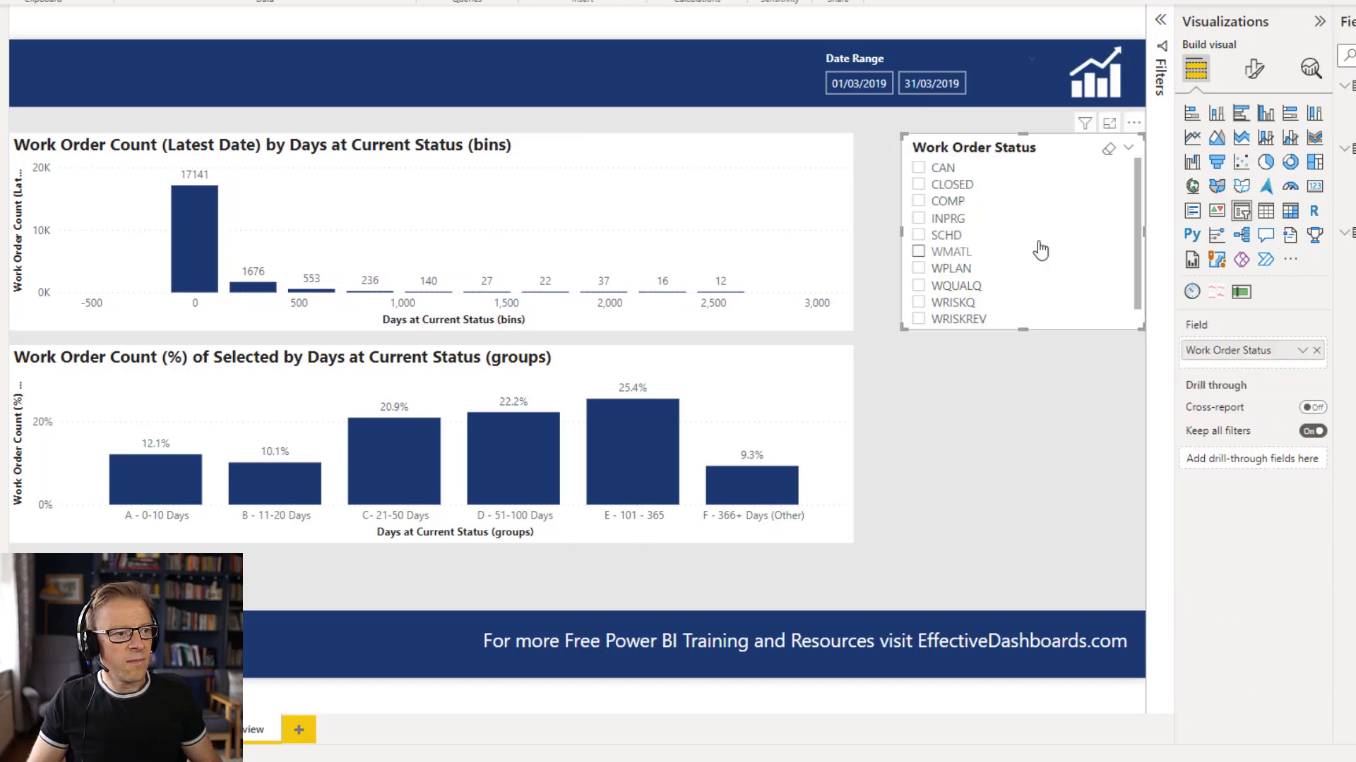
scroll(1026, 265, down, 1)
scroll(1026, 264, down, 1)
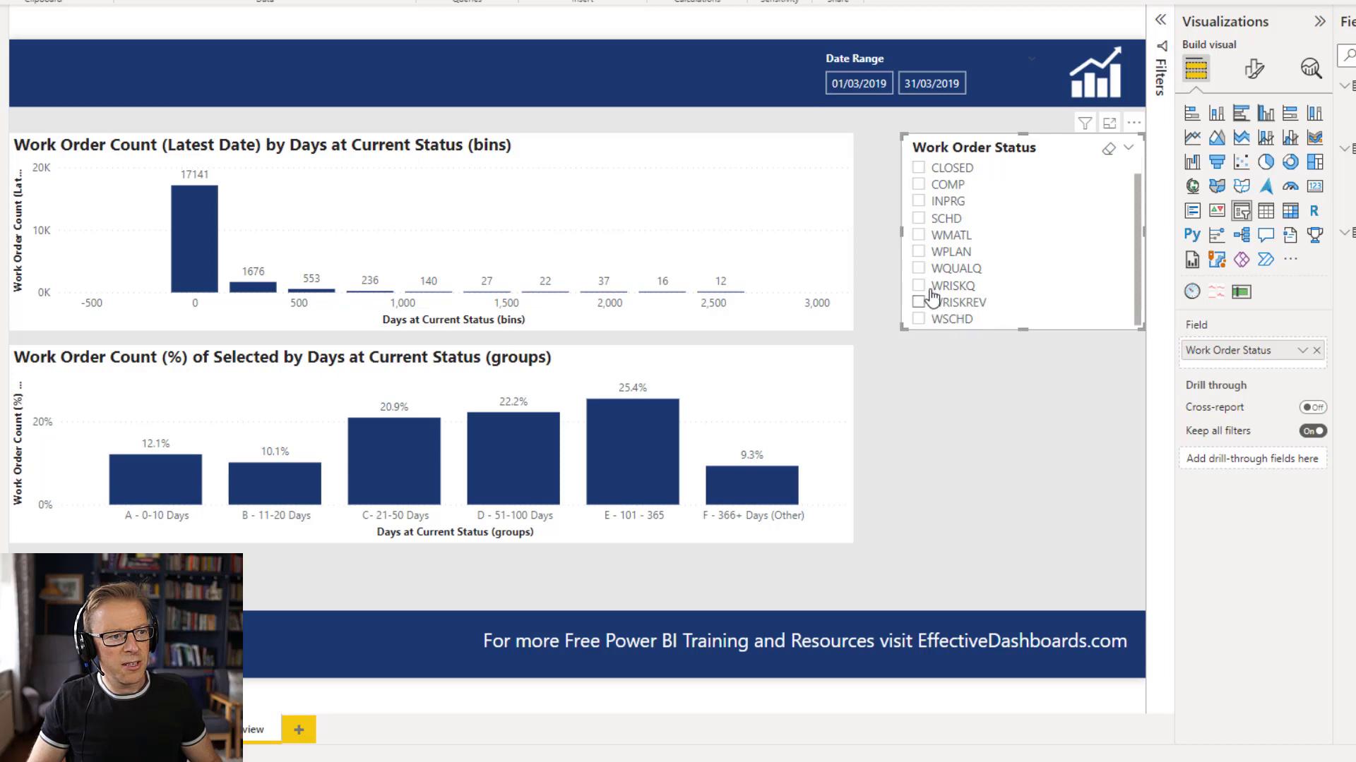
click(919, 221)
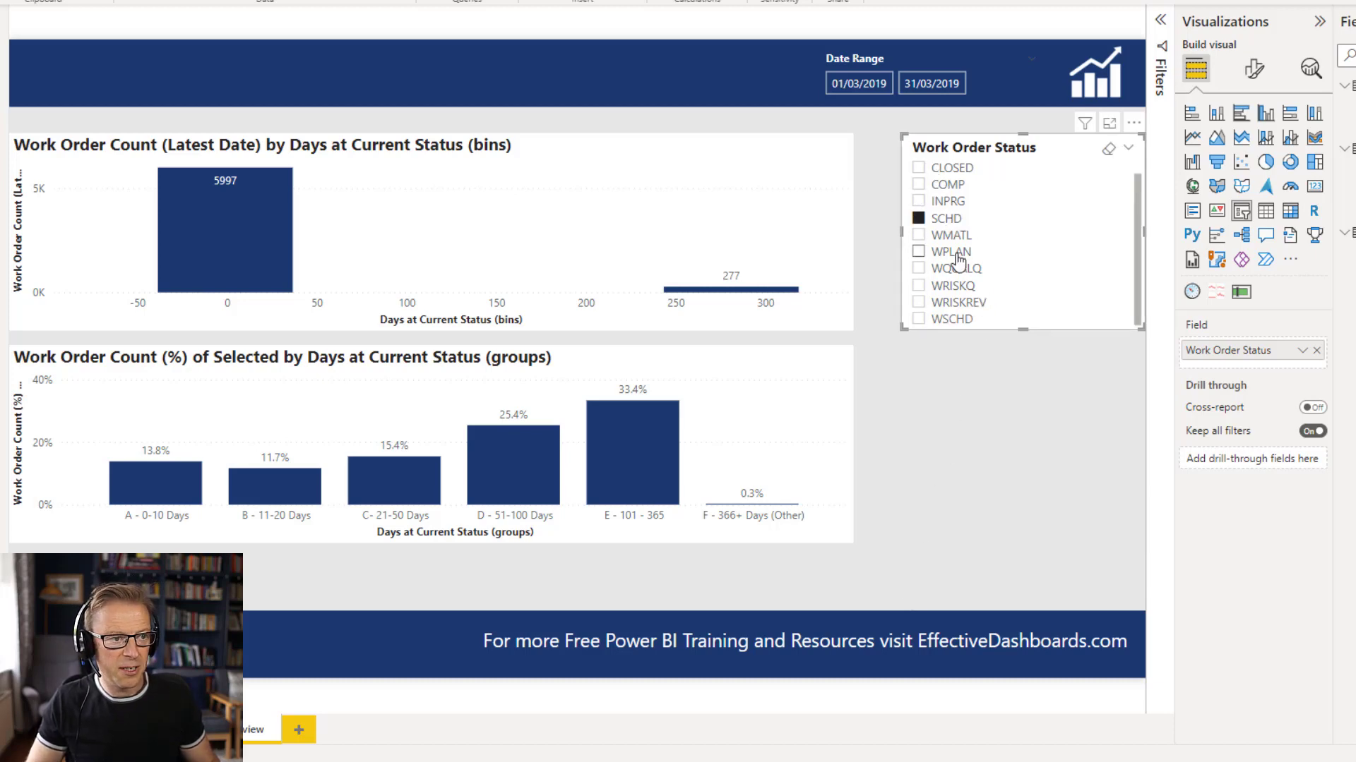
click(949, 374)
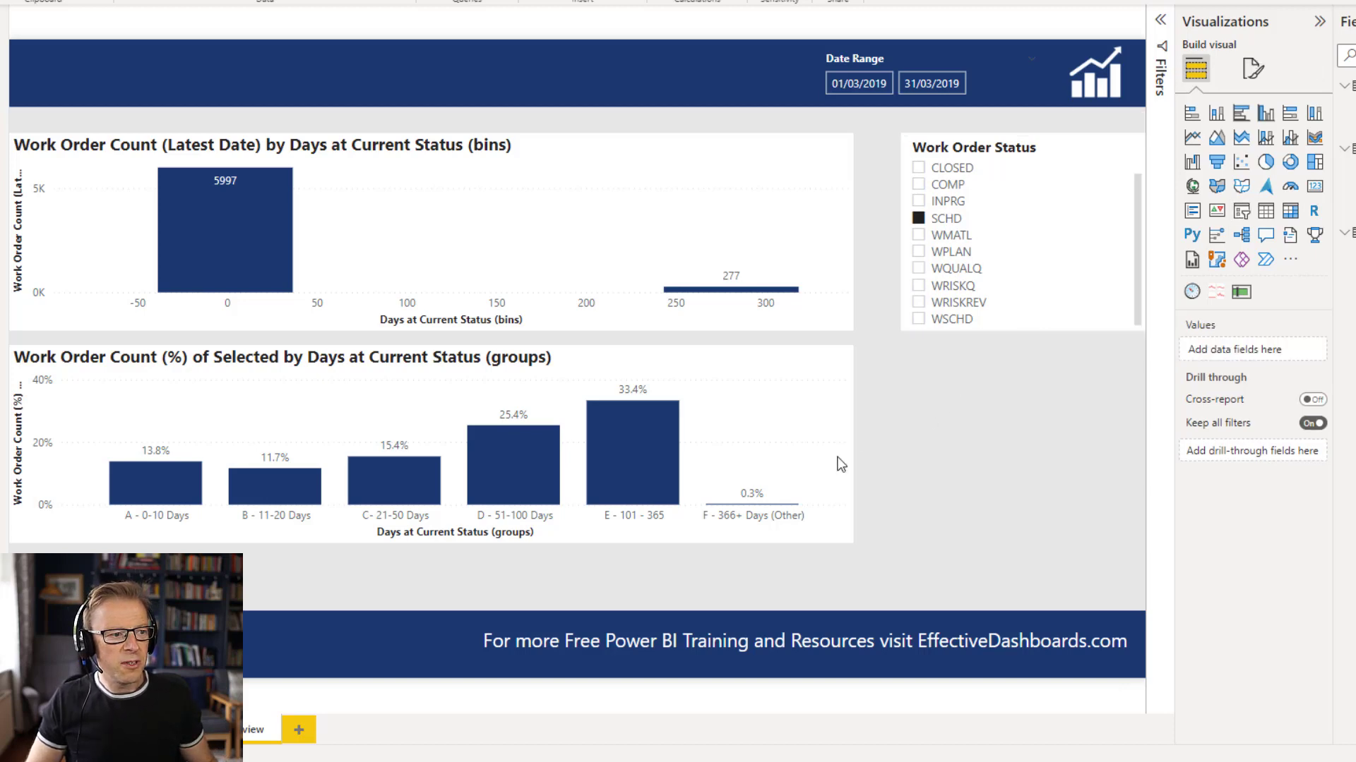
Create a new group on WorkOrderStaticData's Work Type field, combining BR, CM and PSCM into a group named "Corrective".
click(773, 422)
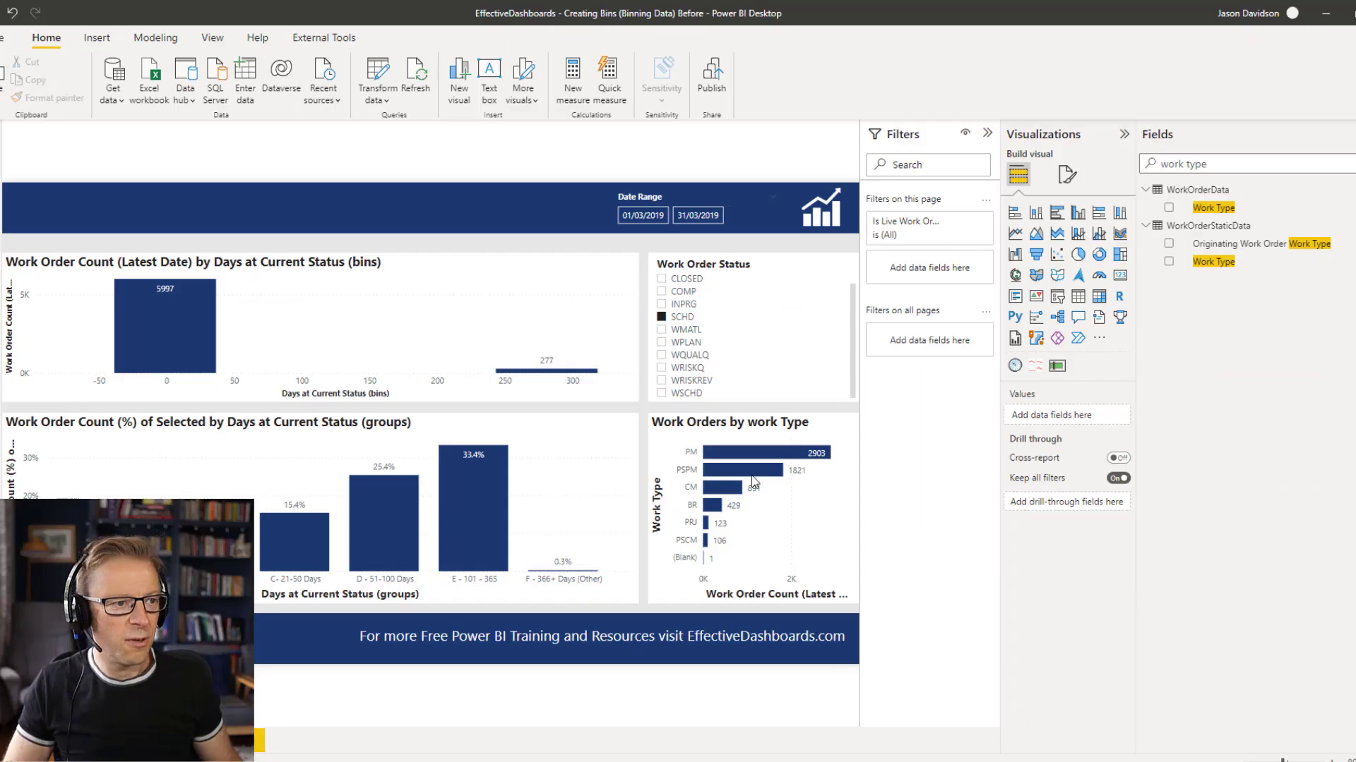
click(715, 433)
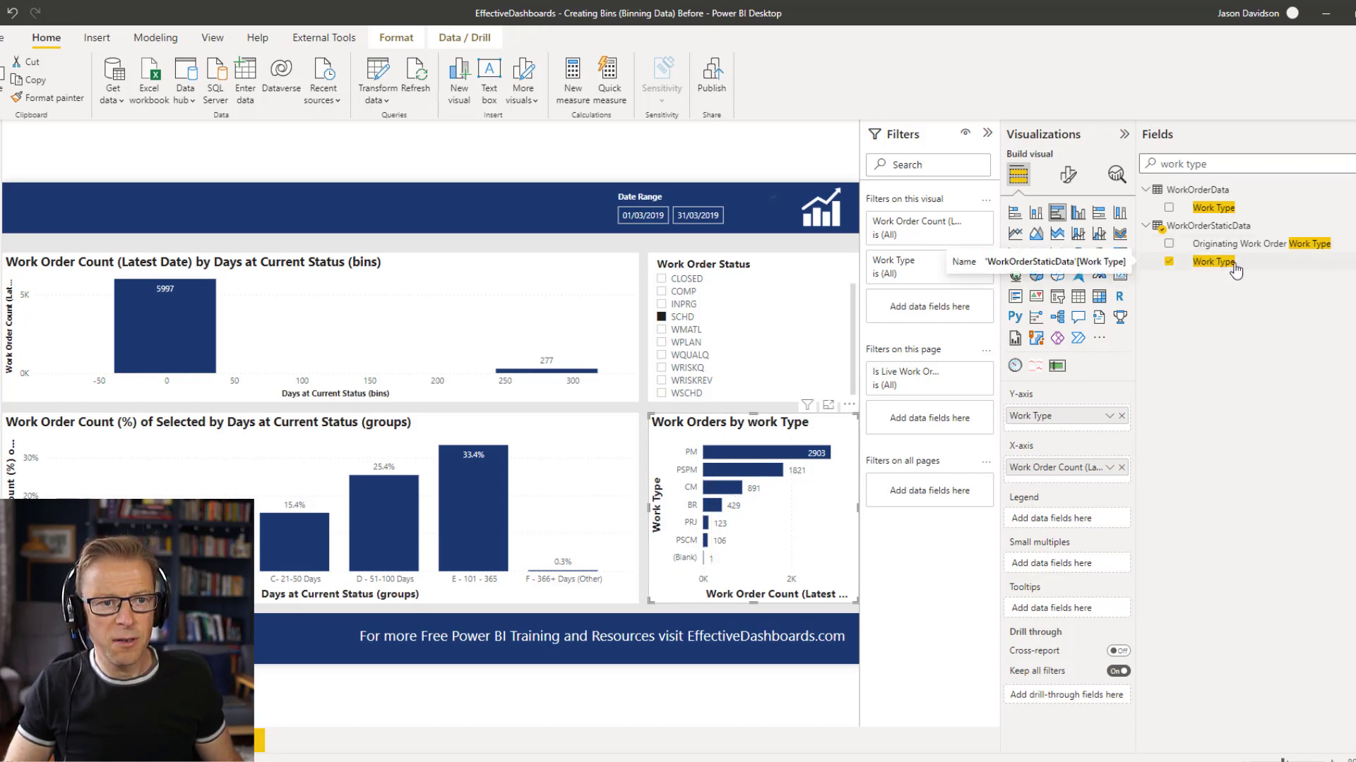
right_click(1263, 268)
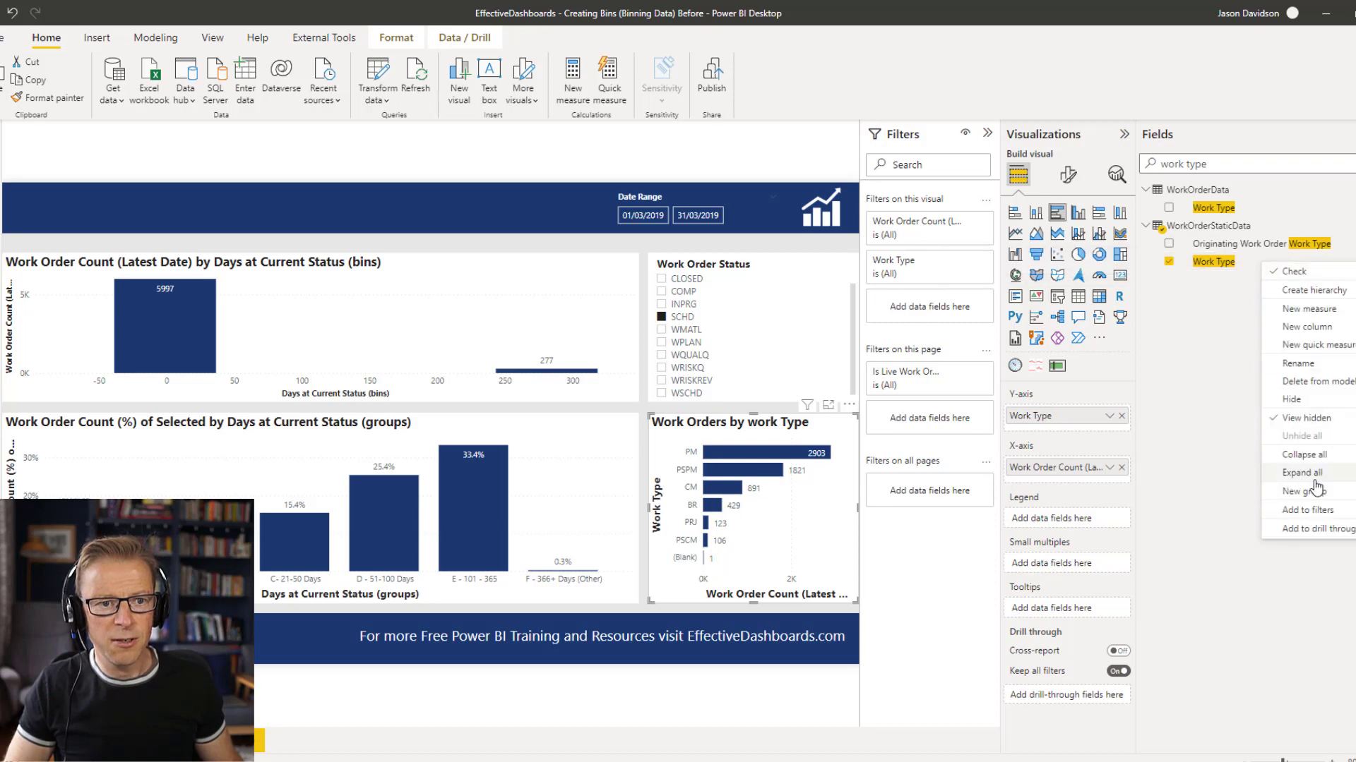
click(1300, 493)
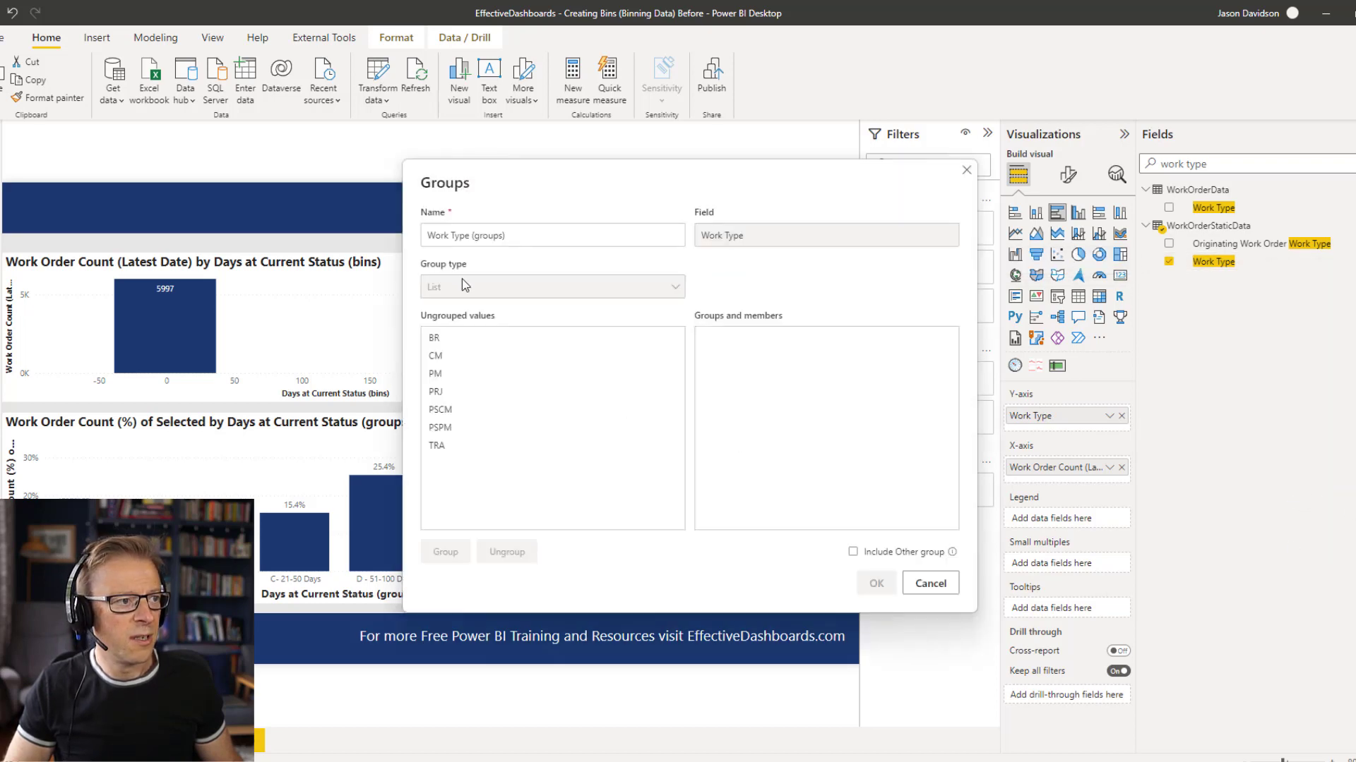
click(446, 340)
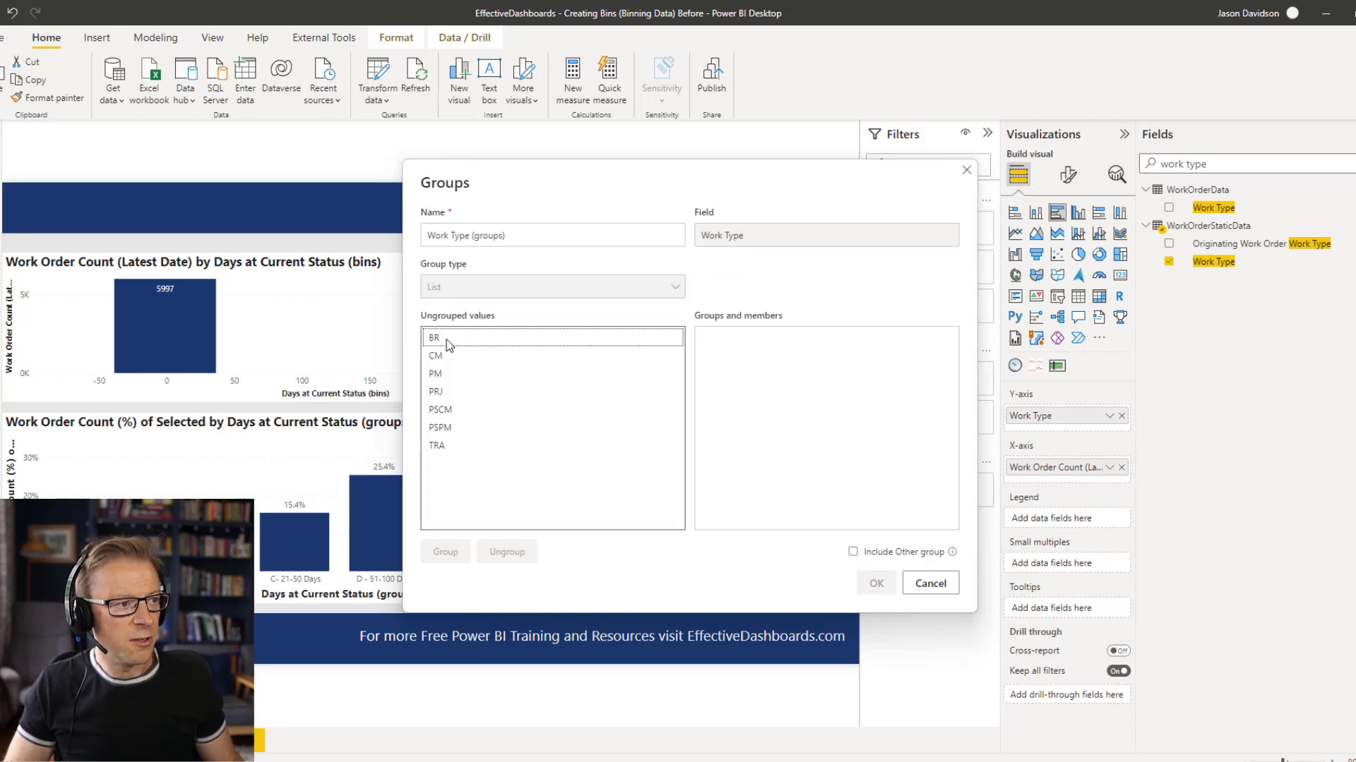
ctrl+click(453, 356)
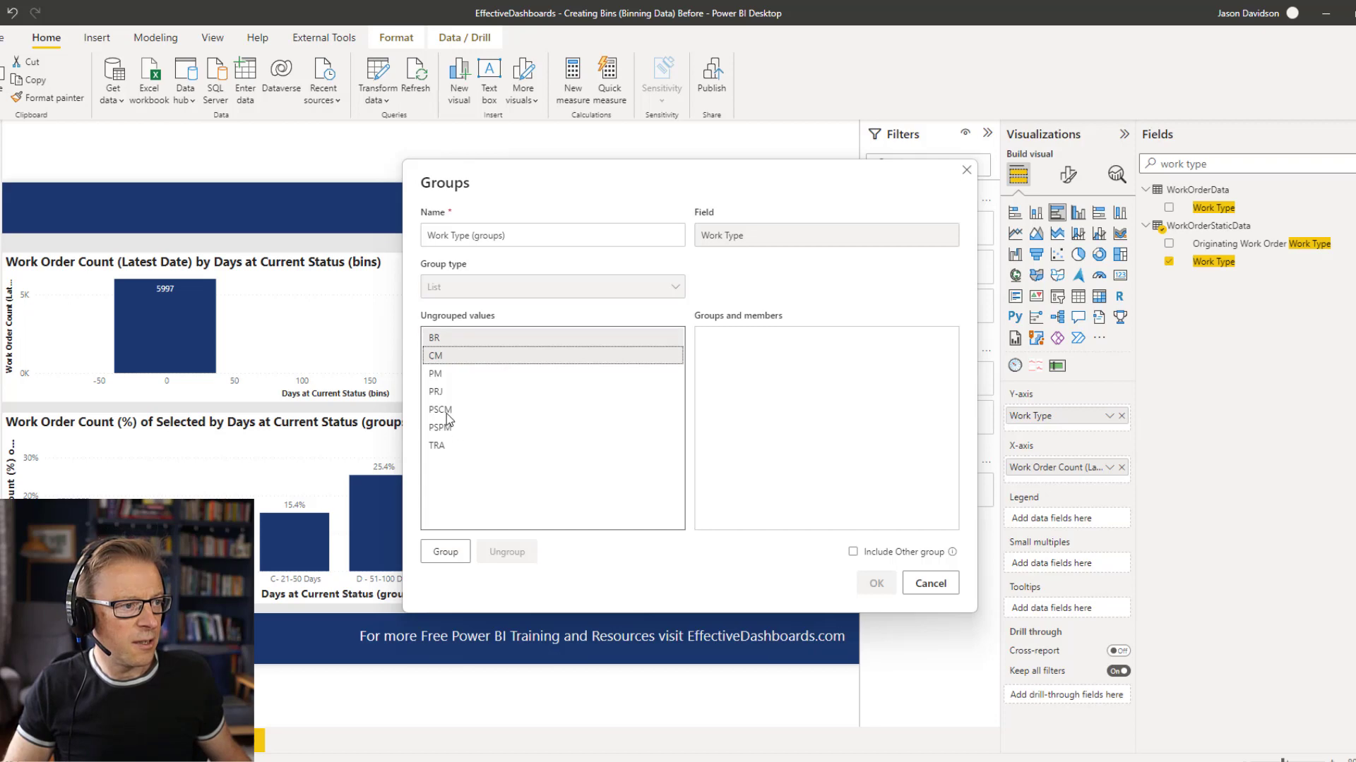
ctrl+click(446, 411)
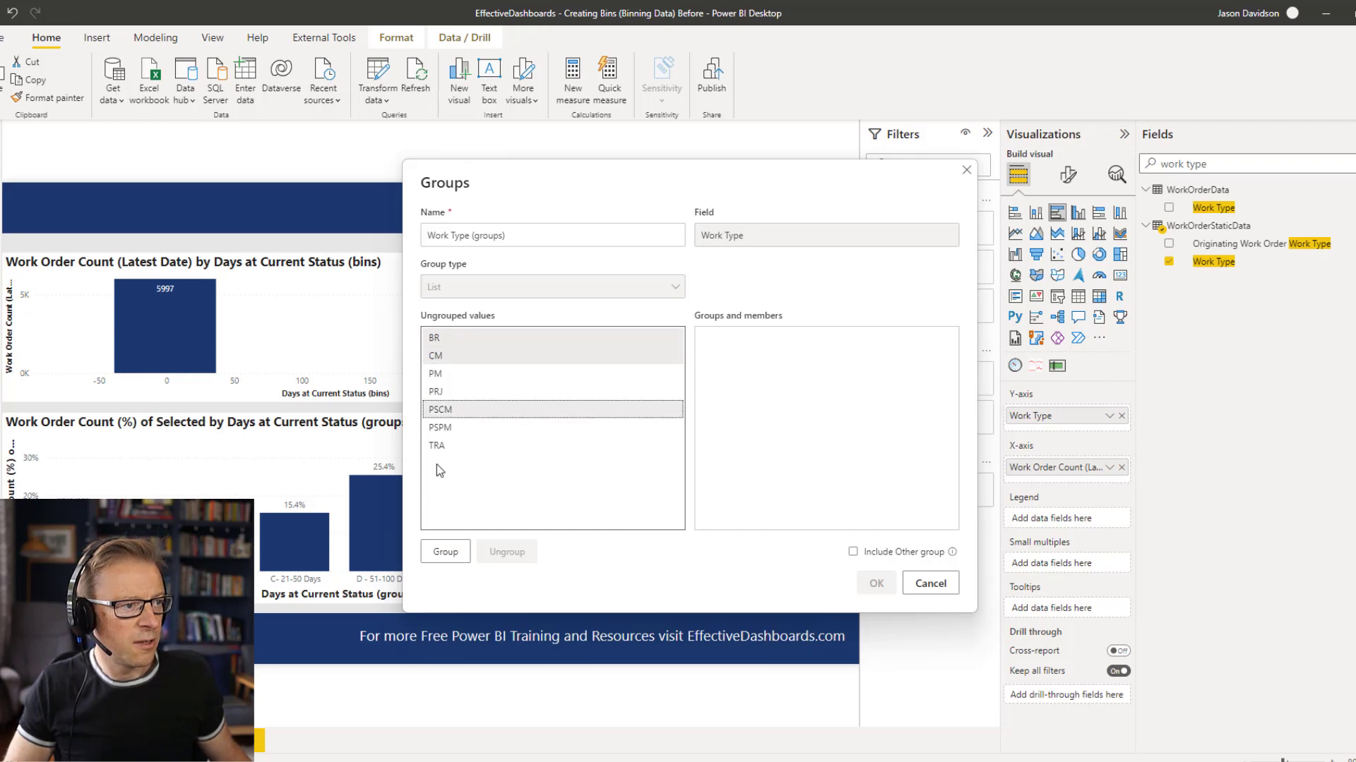
click(443, 554)
double_click(753, 338)
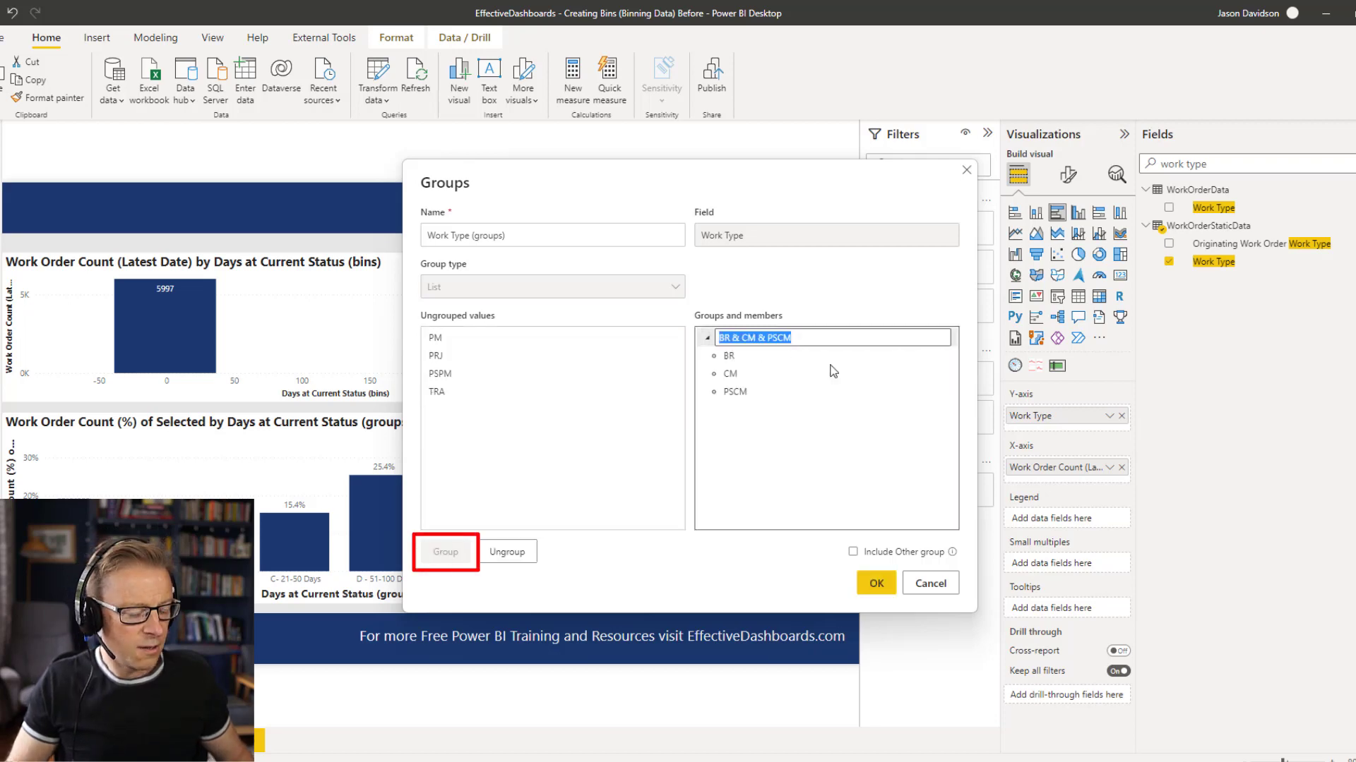
text(Corrective)
key(Return)
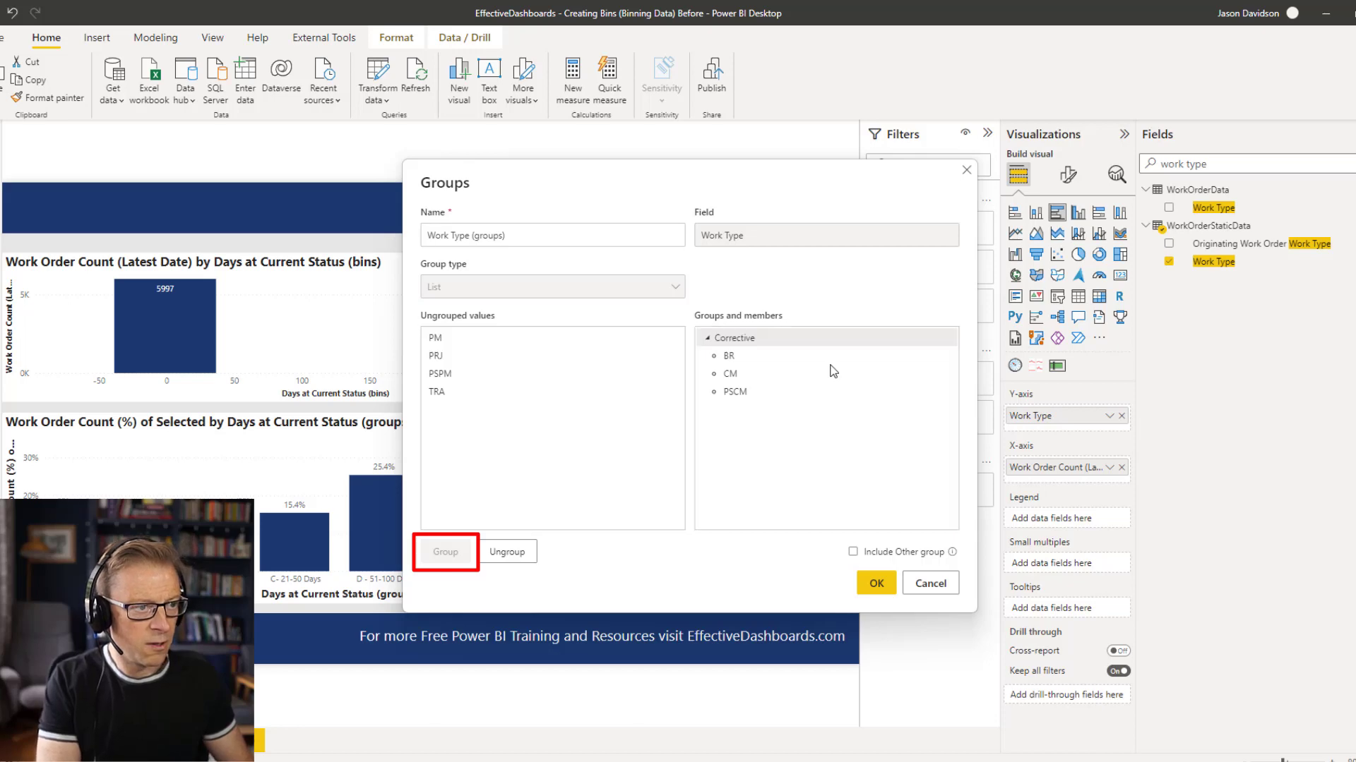
Group the PM and PSPM work types together and name the group "Preventative".
click(455, 343)
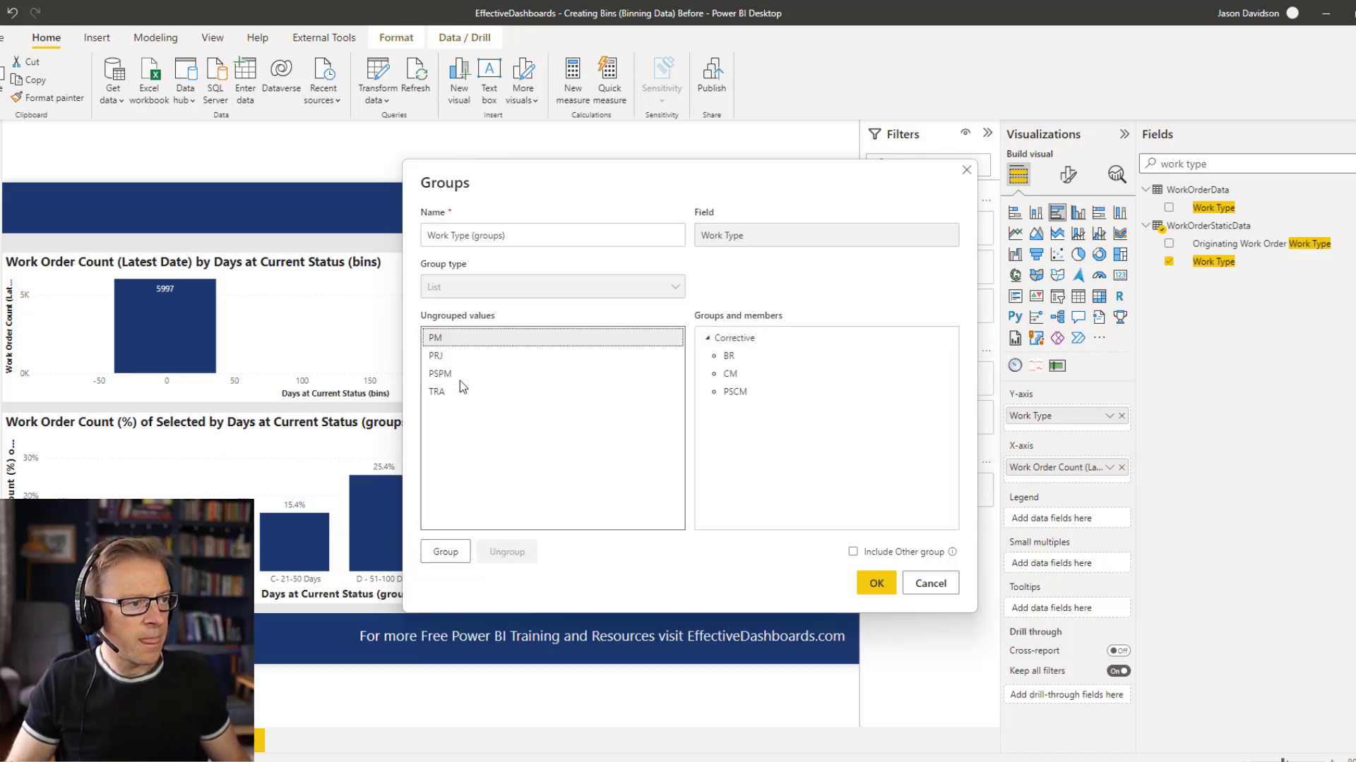
ctrl+click(455, 376)
click(446, 553)
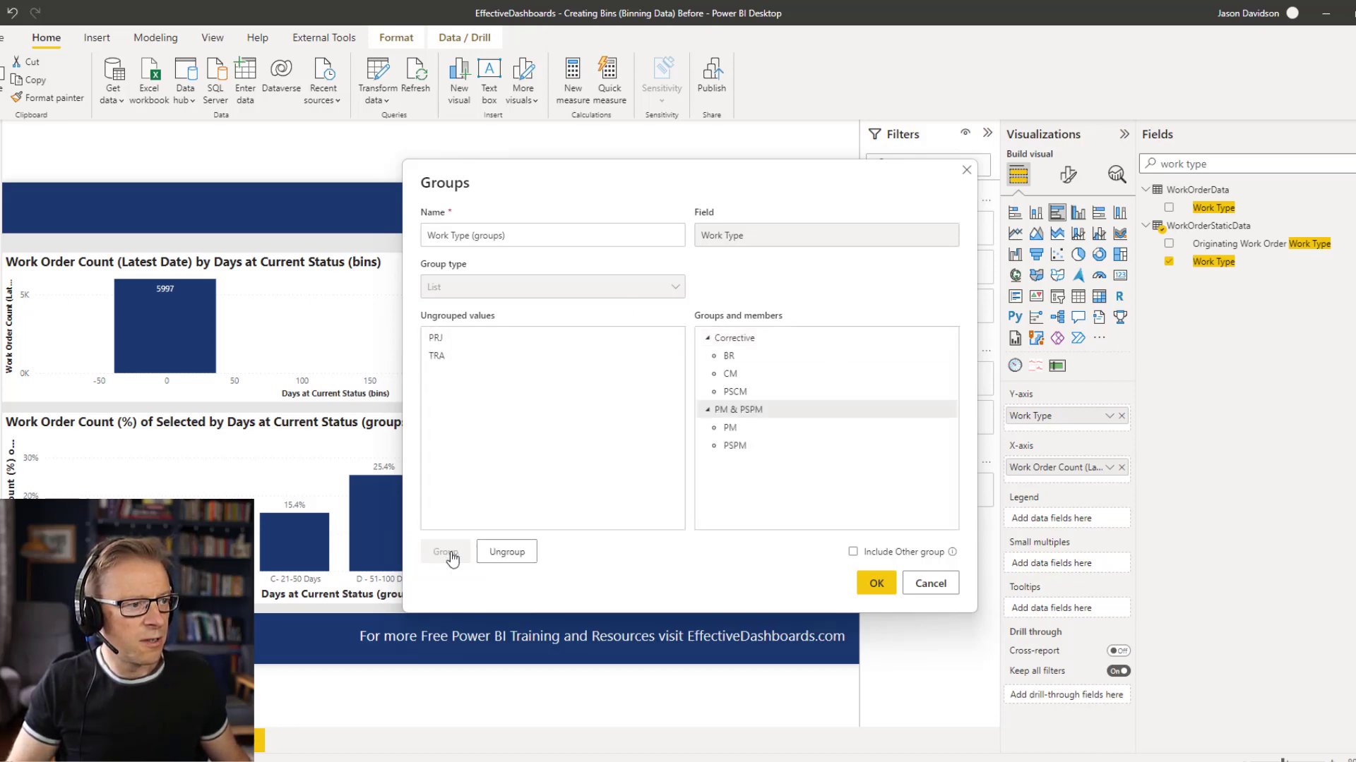
double_click(742, 411)
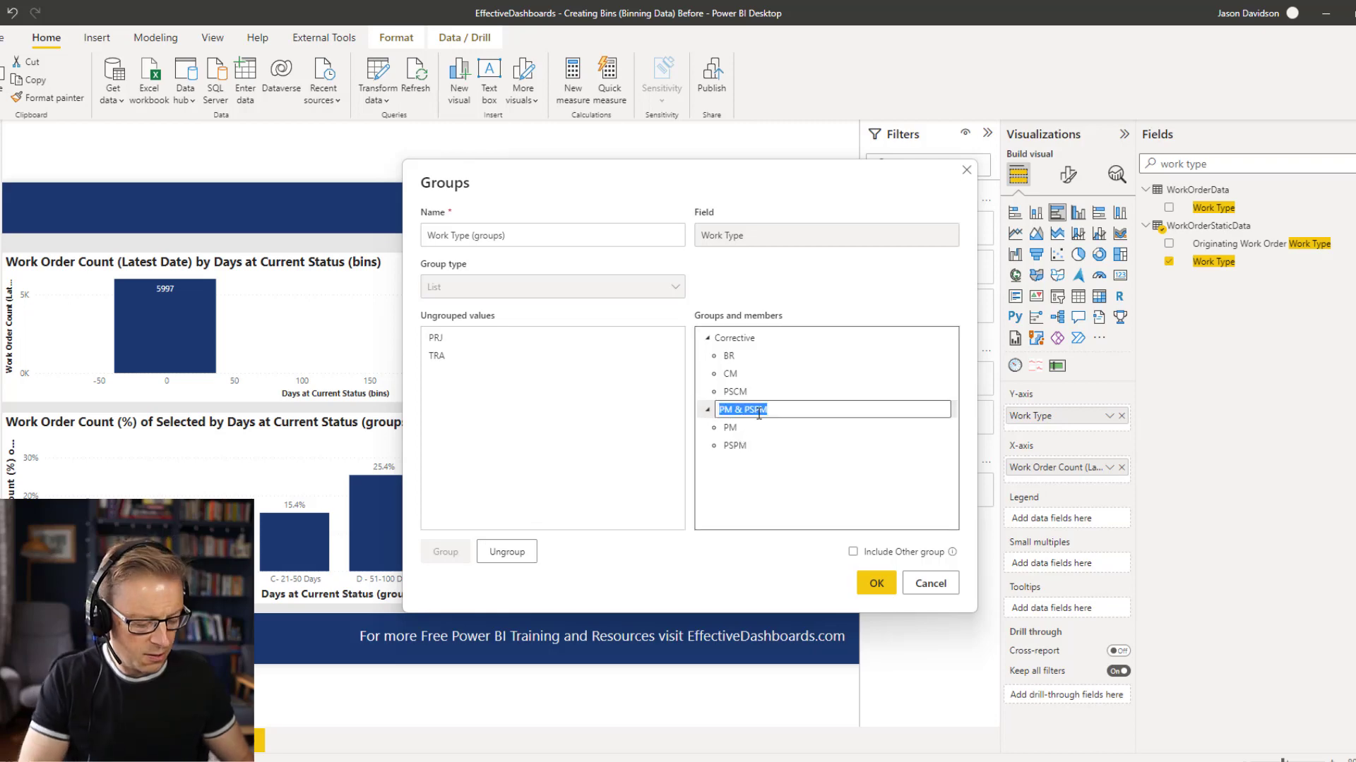
text(Preventat)
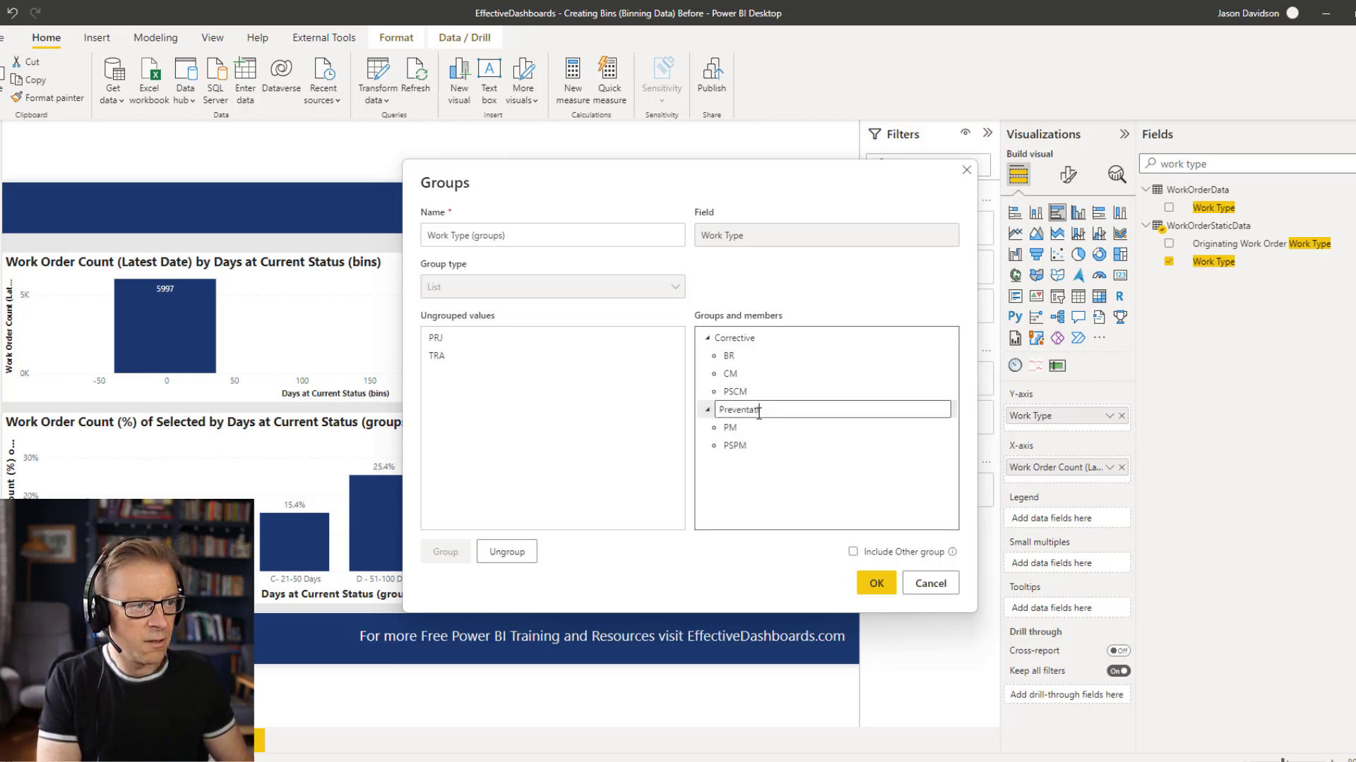
text(ive)
key(Return)
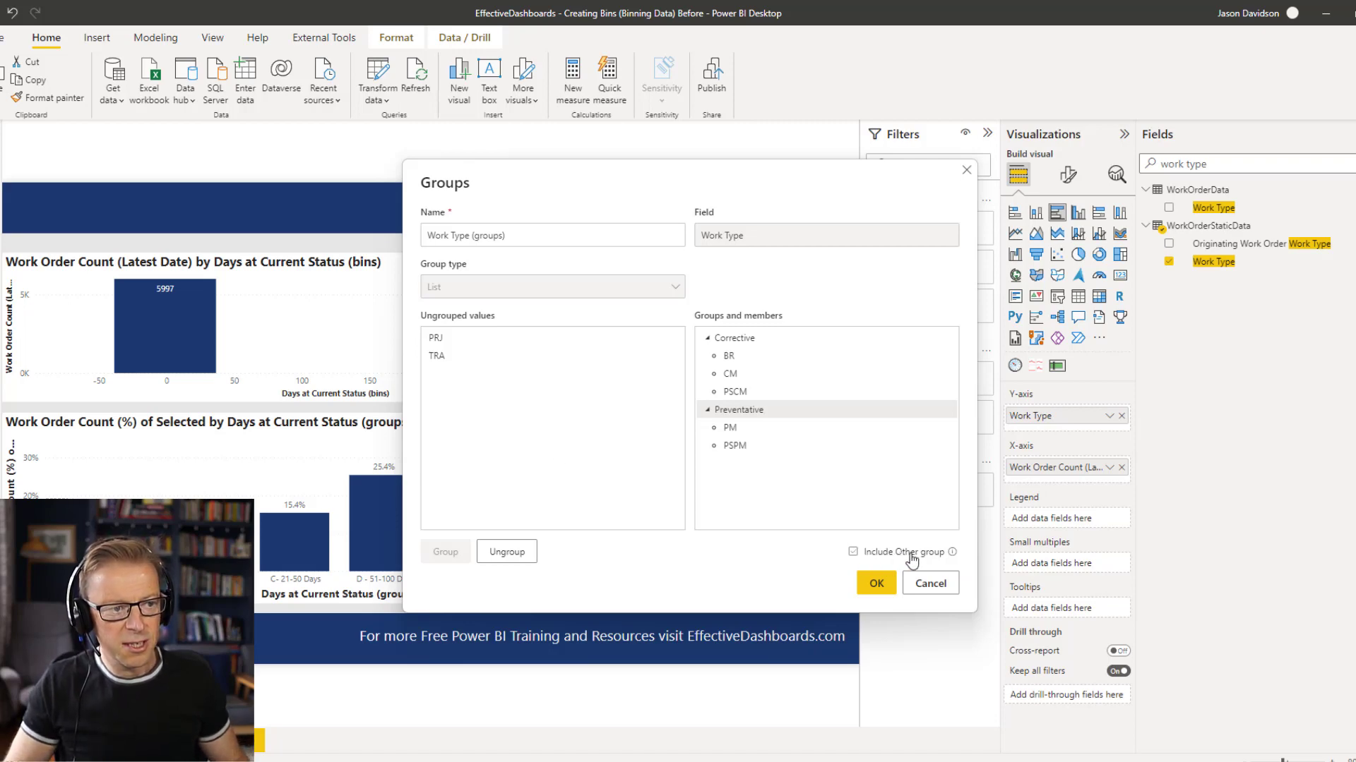
Include an Other group for the remaining work types, keeping its name, and save the Work Type grouping.
click(853, 553)
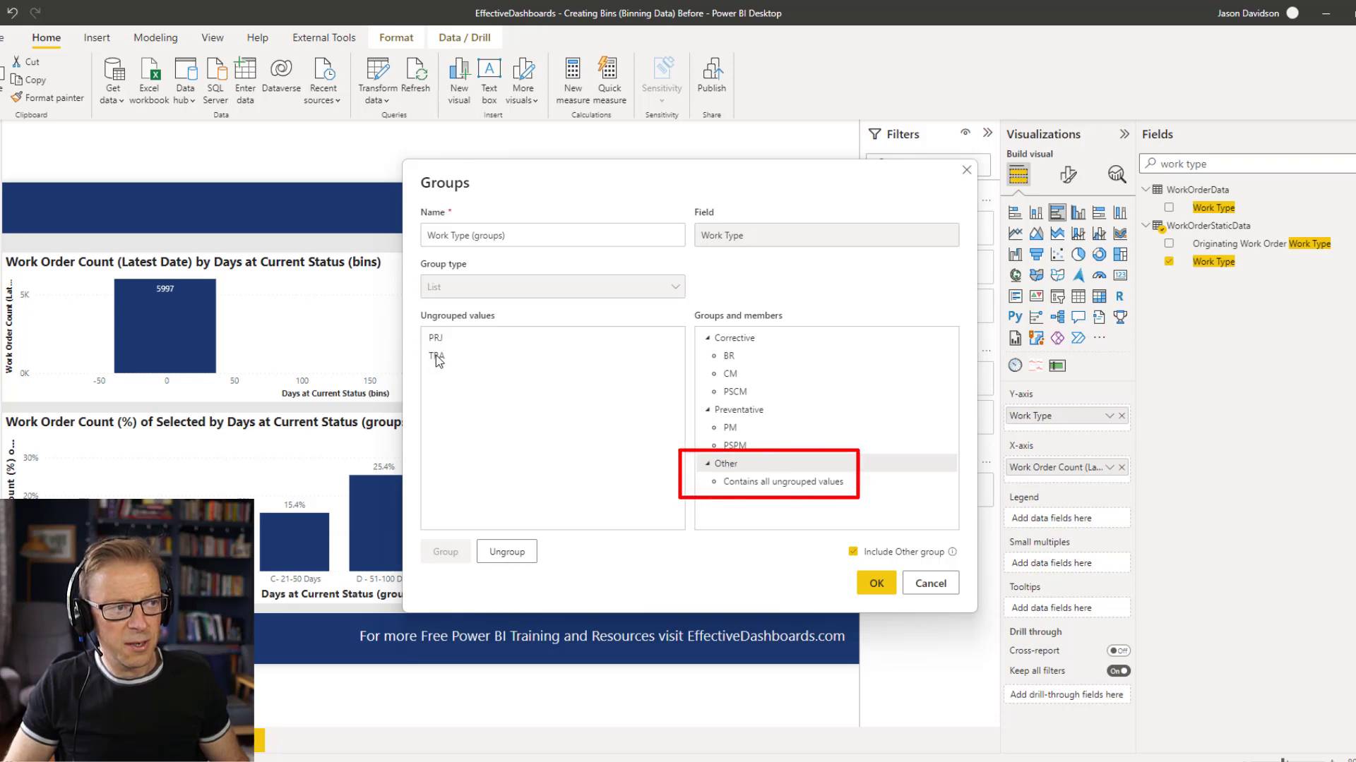
double_click(727, 463)
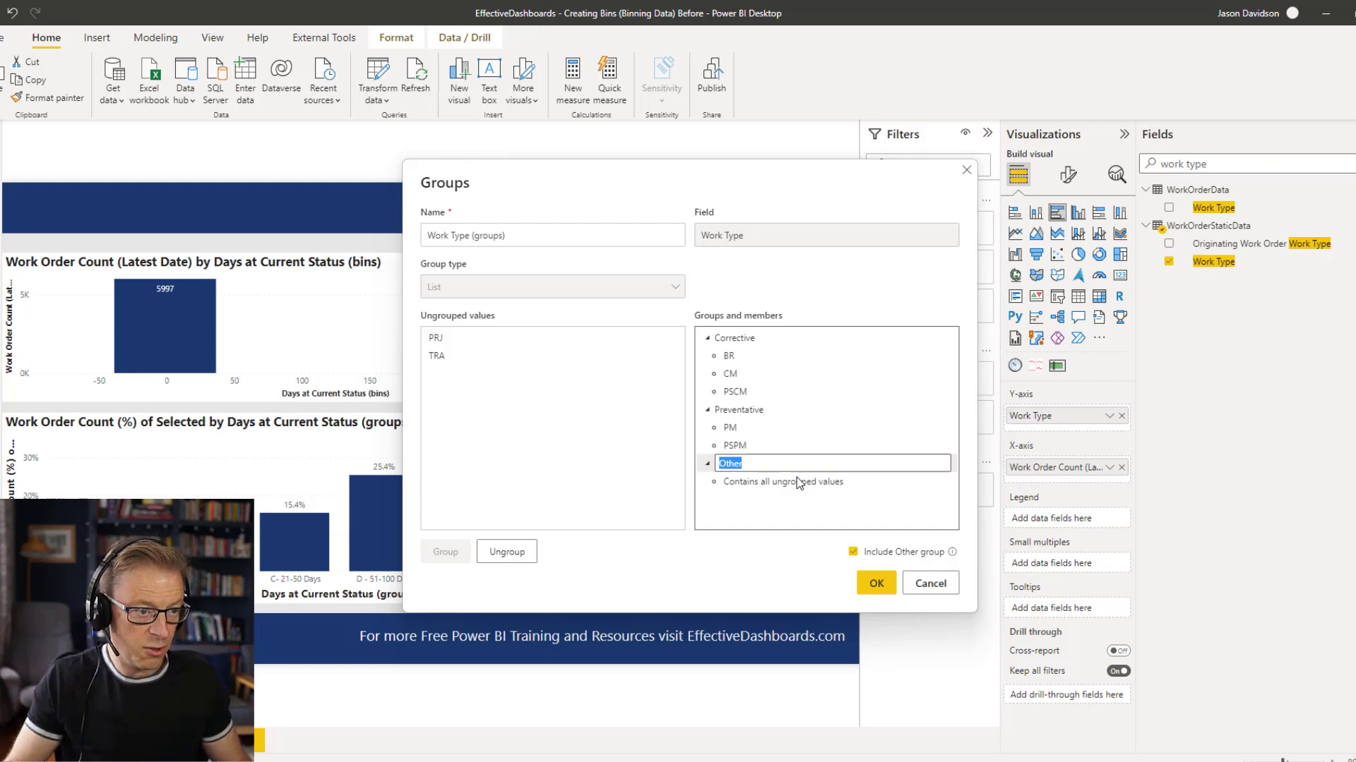
click(782, 504)
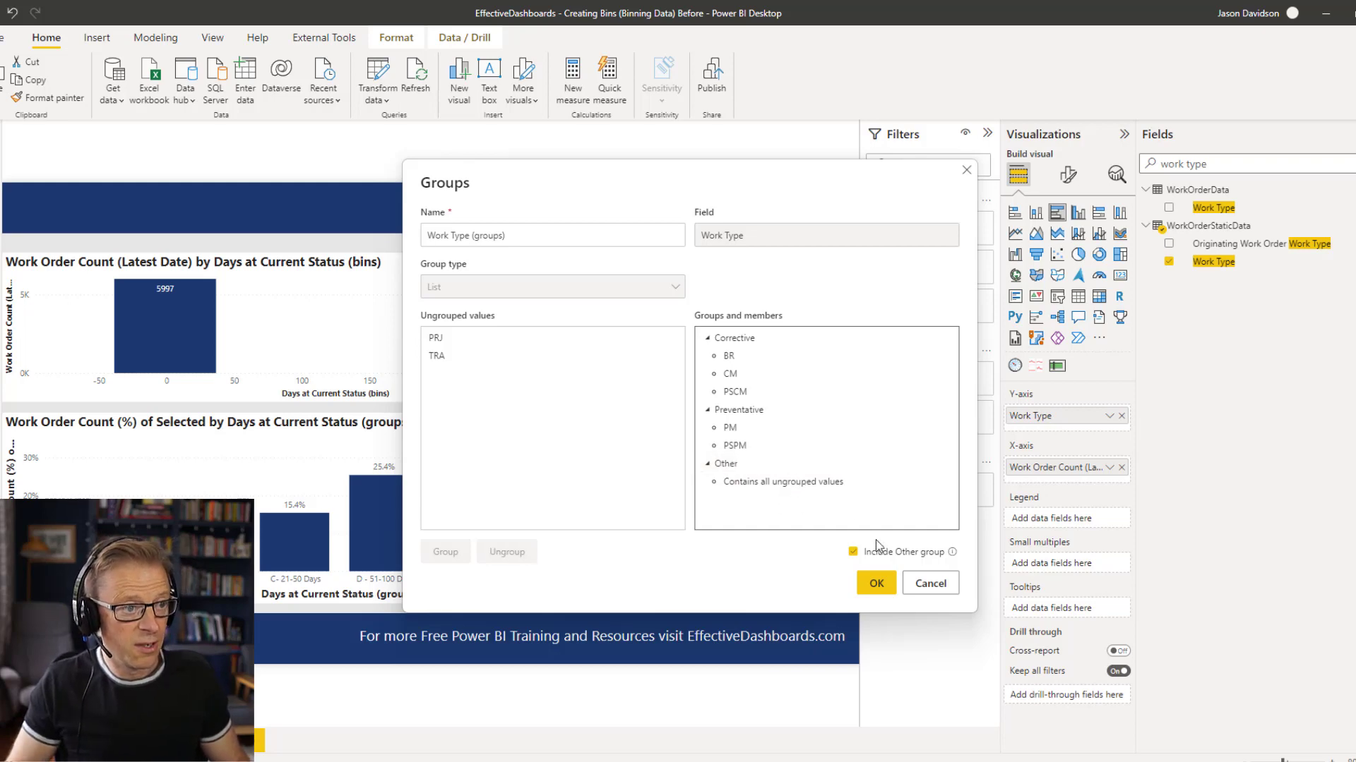
click(885, 586)
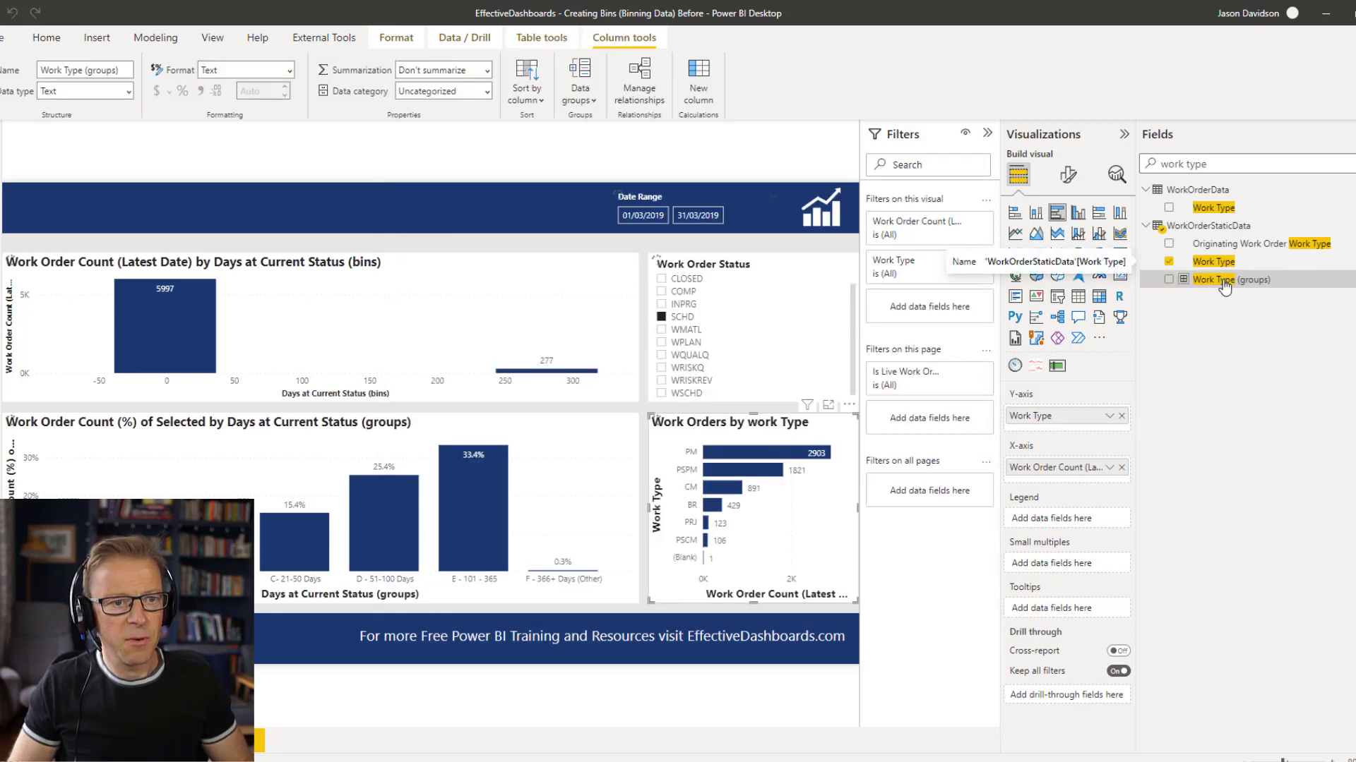
Replace Work Type with Work Type (groups) on the Y-axis of the Work Orders by work Type chart and exclude the blank category.
drag(1224, 286, 1081, 430)
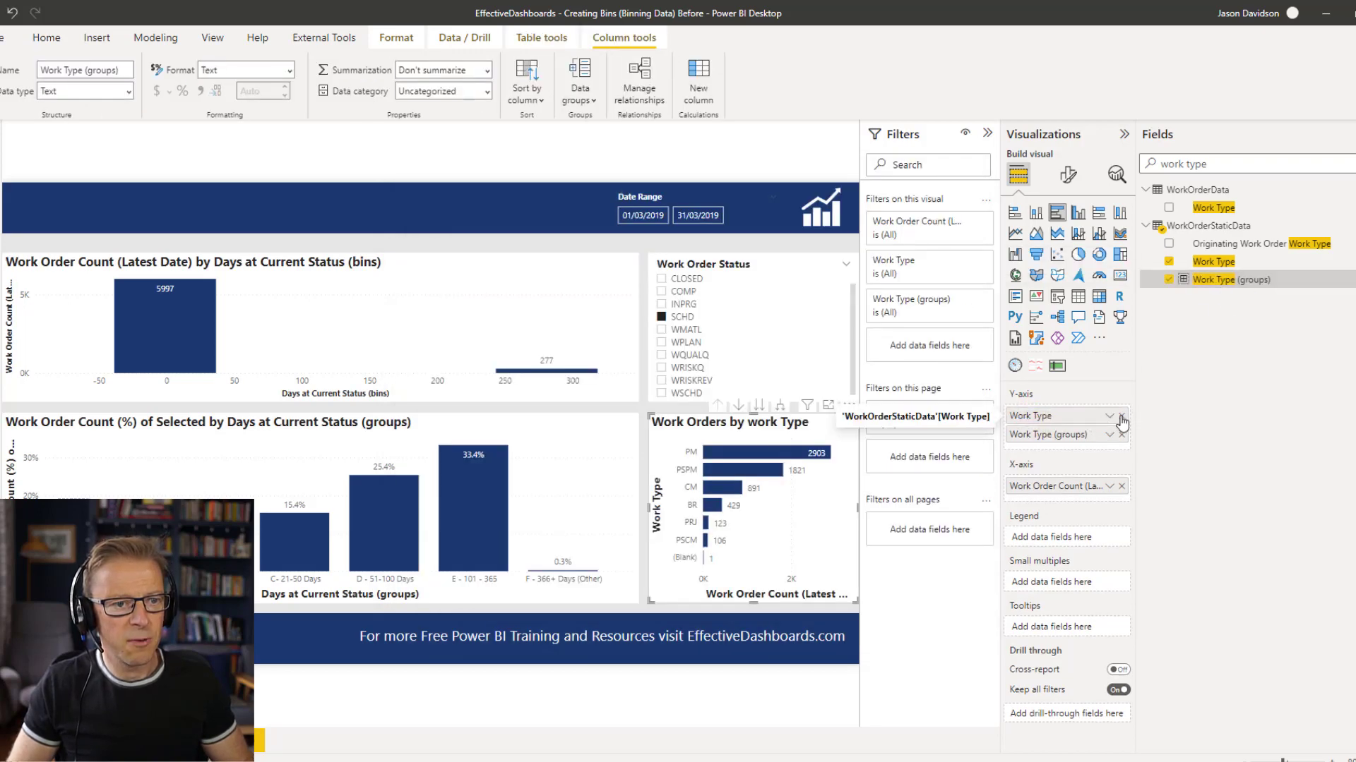
click(1121, 417)
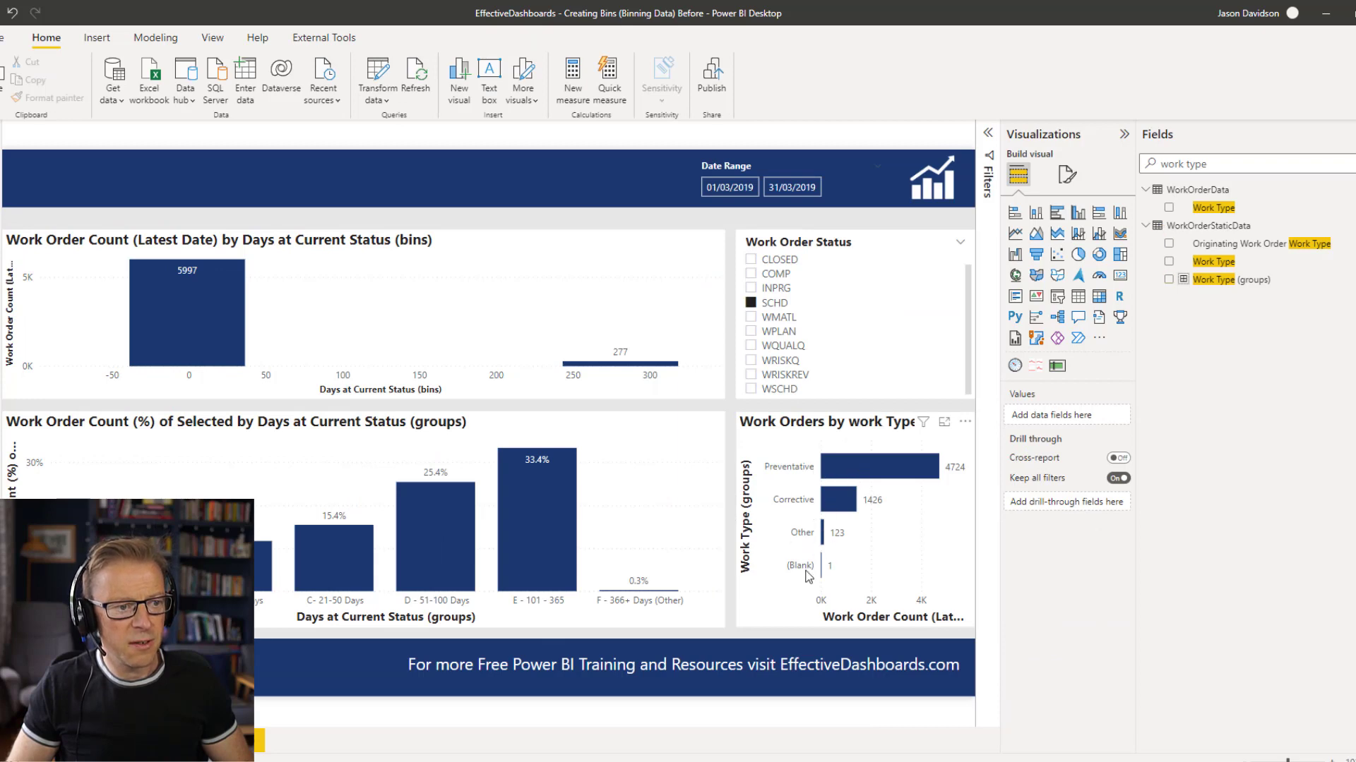
click(890, 428)
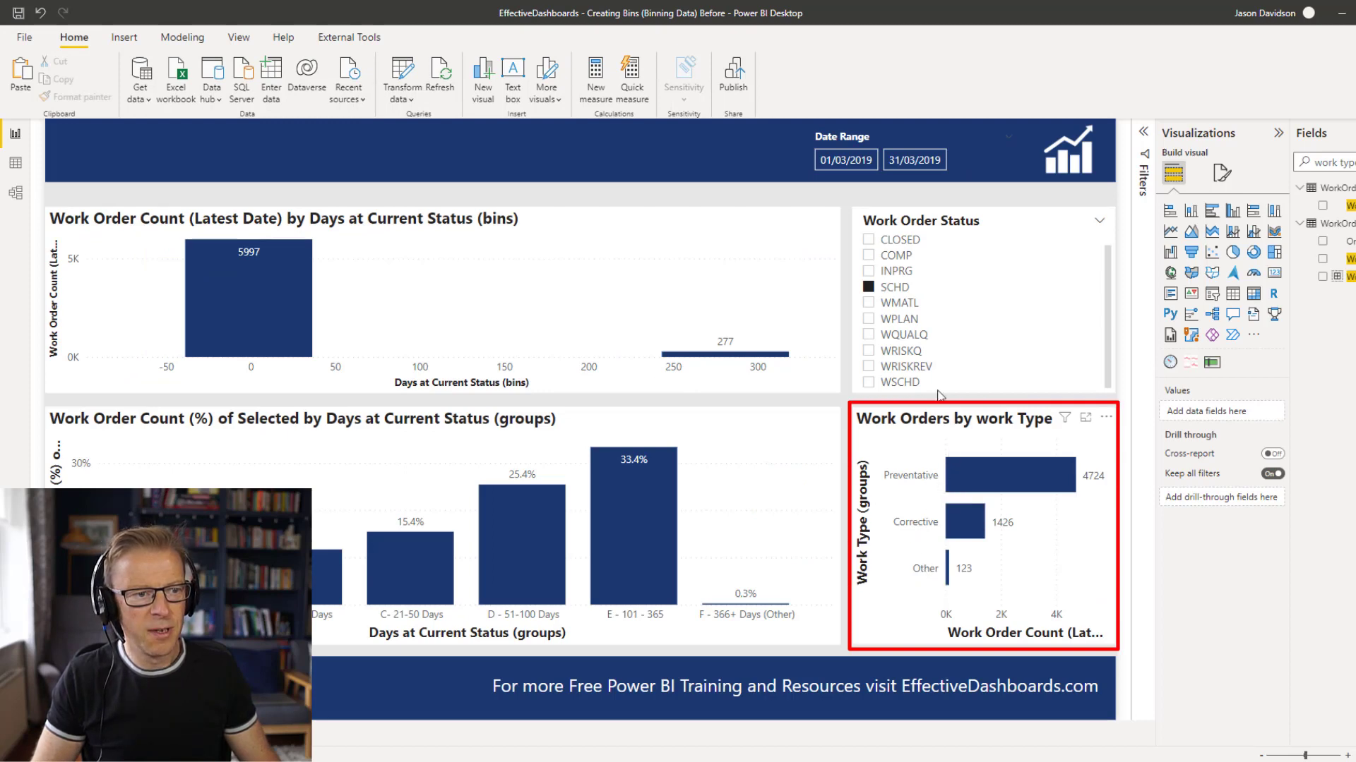
Clear the SCHD selection in the Work Order Status slicer and inspect the Corrective bar's details in the work type chart.
click(869, 288)
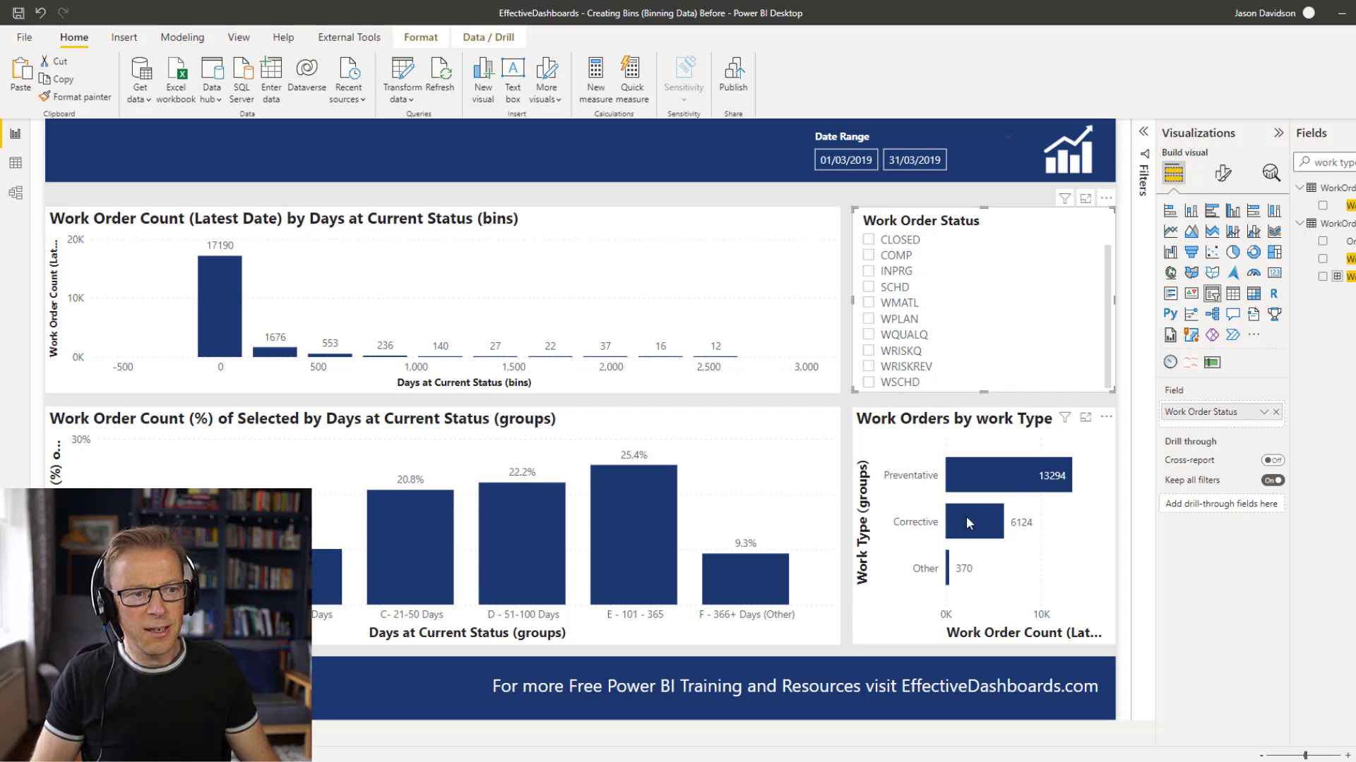
mouse_move(966, 518)
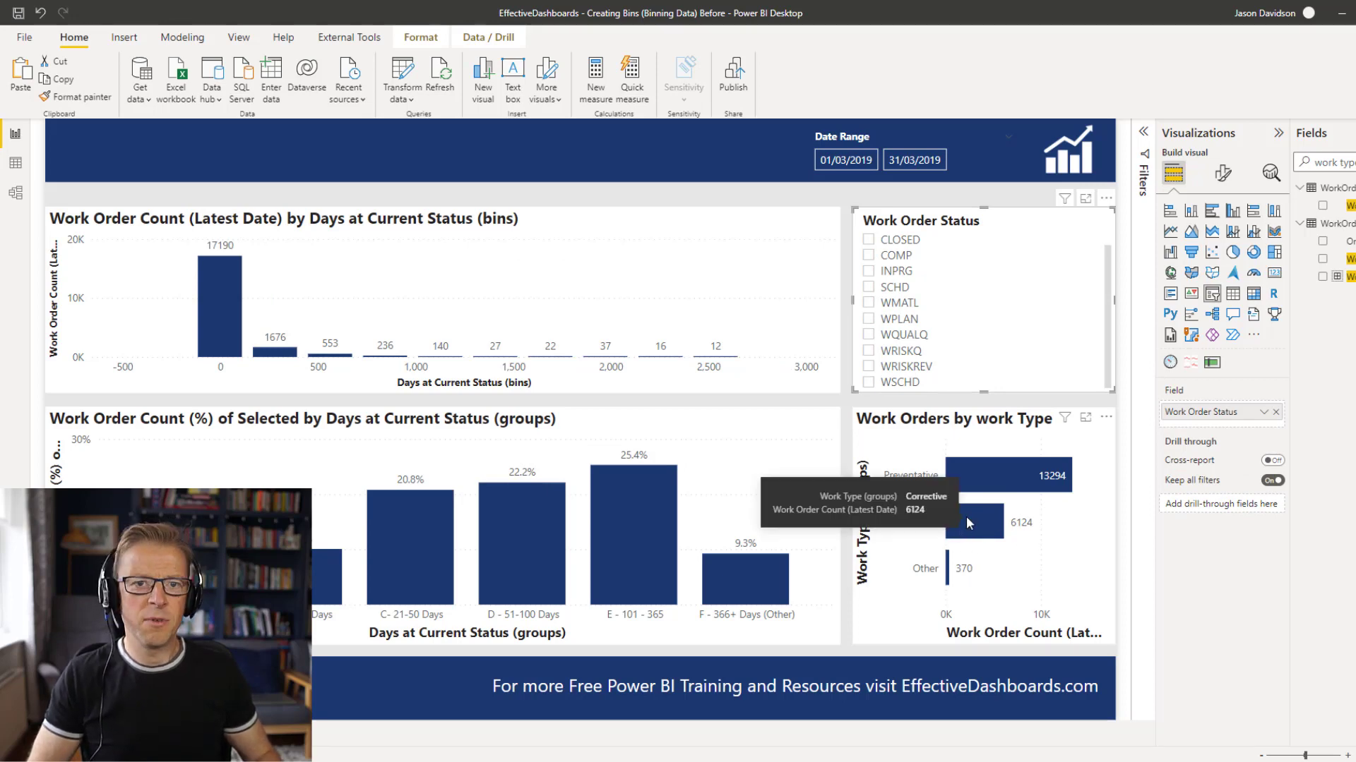